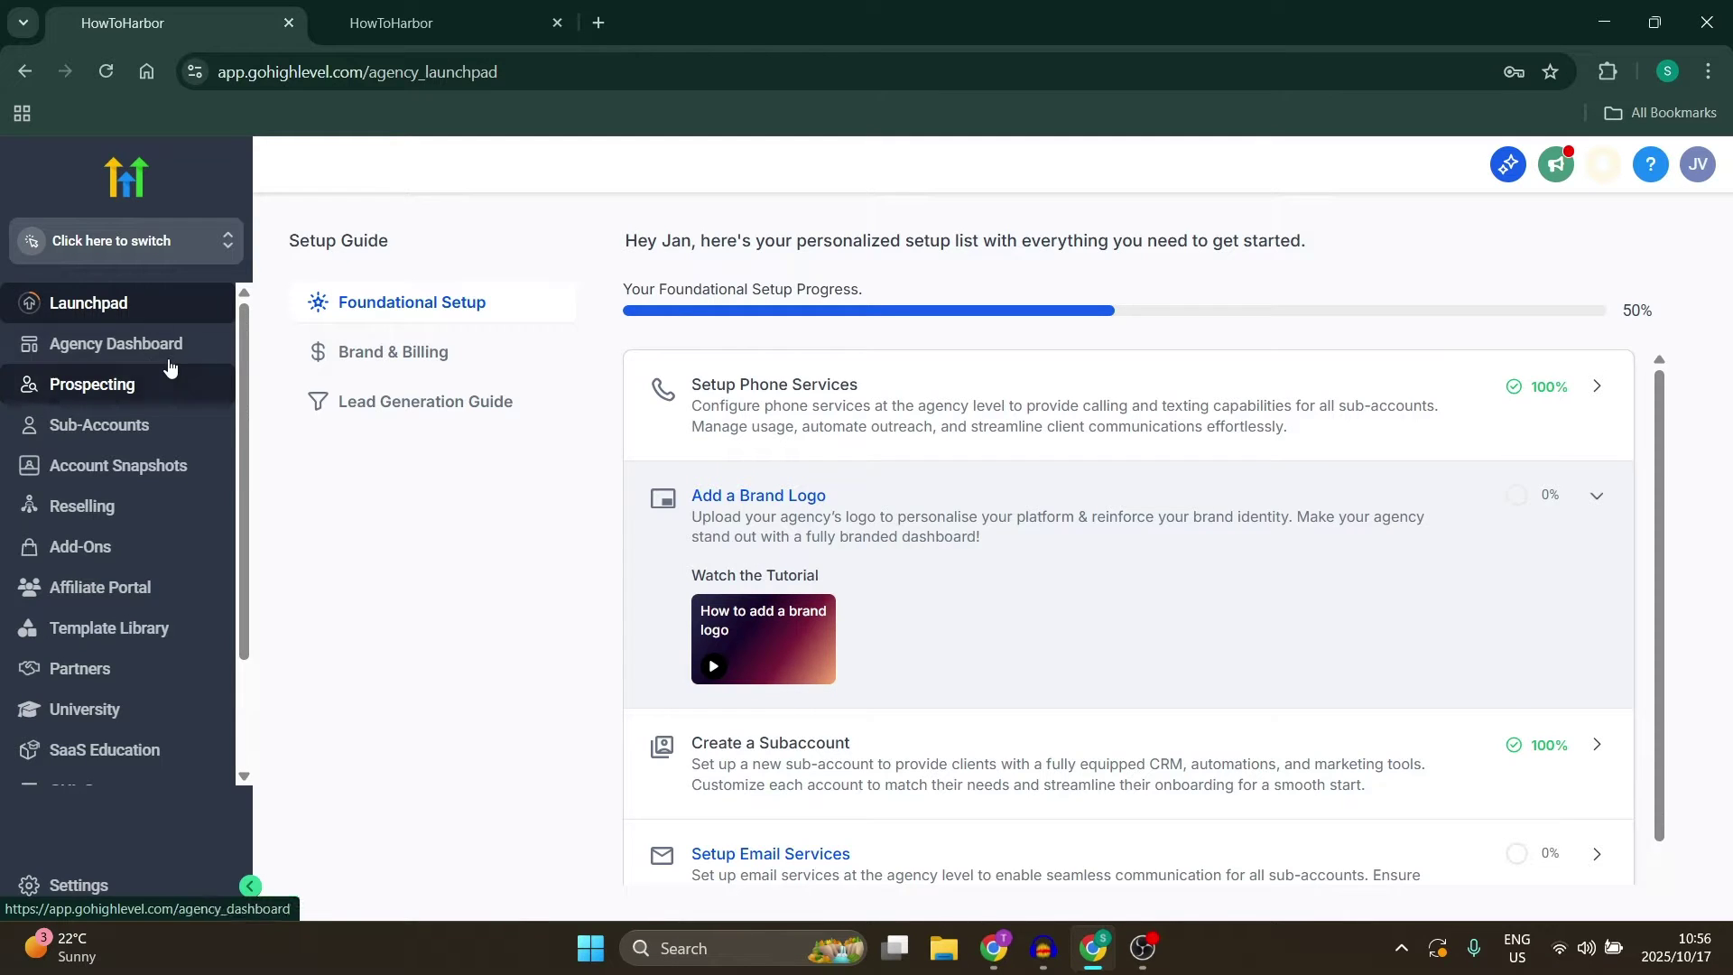
Go to the agency settings and look through the list of available settings sections.
scroll(126, 439, down, 2)
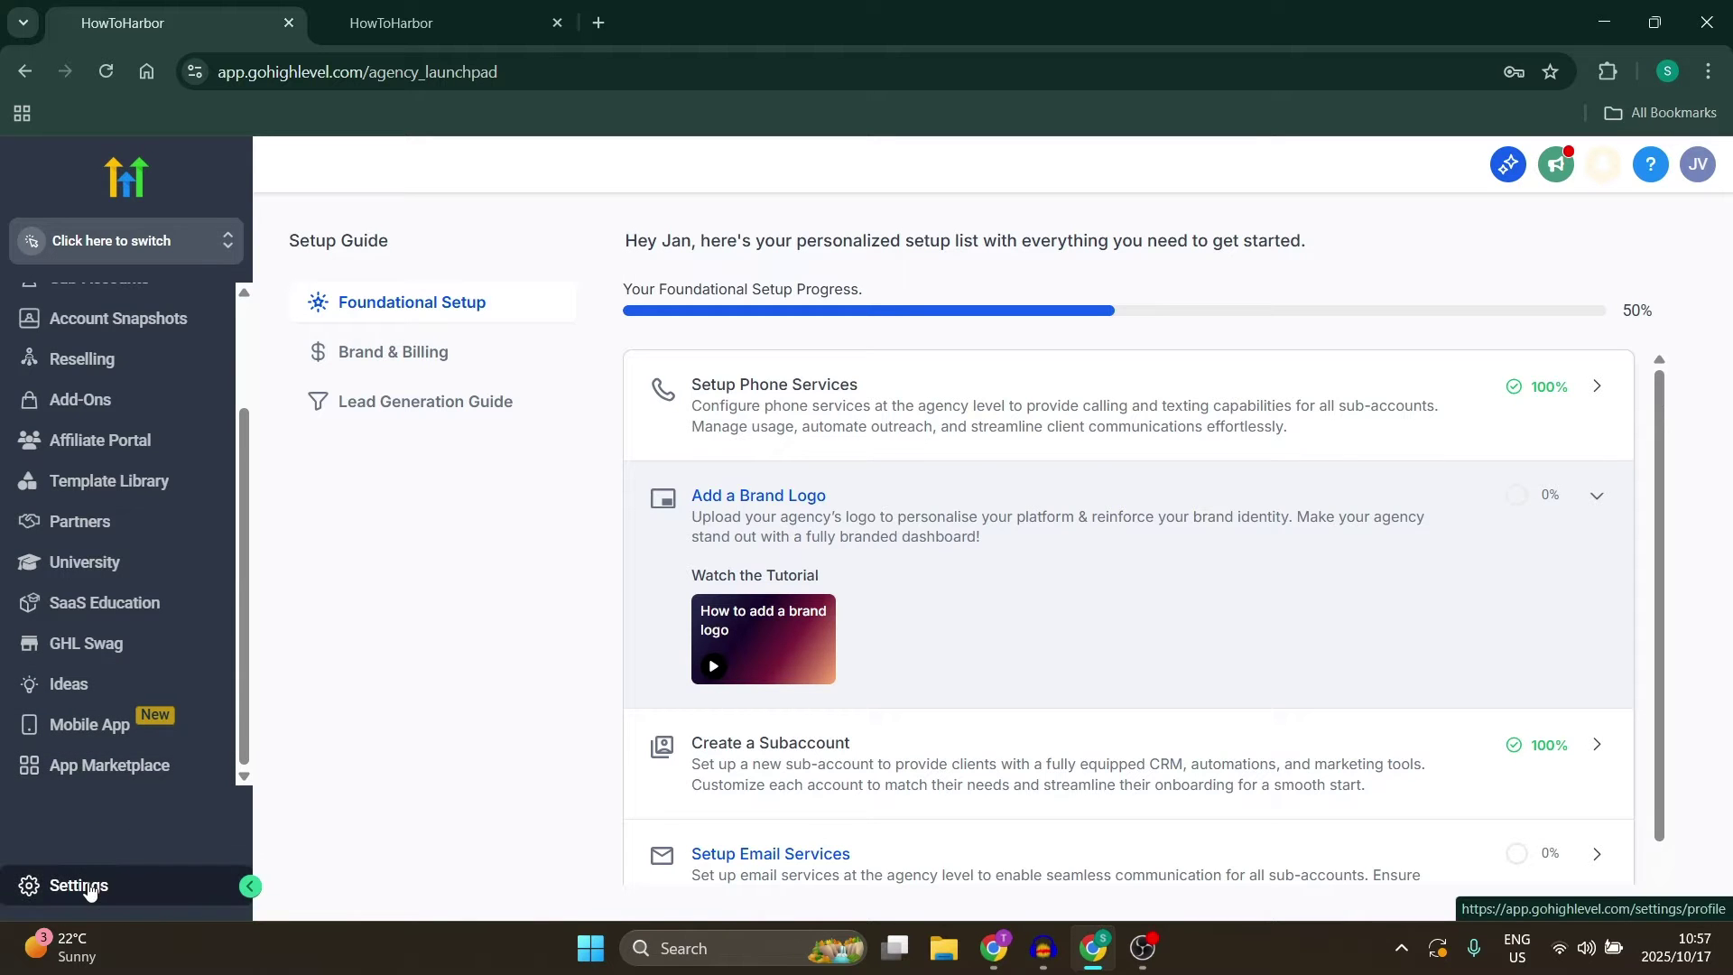
click(400, 21)
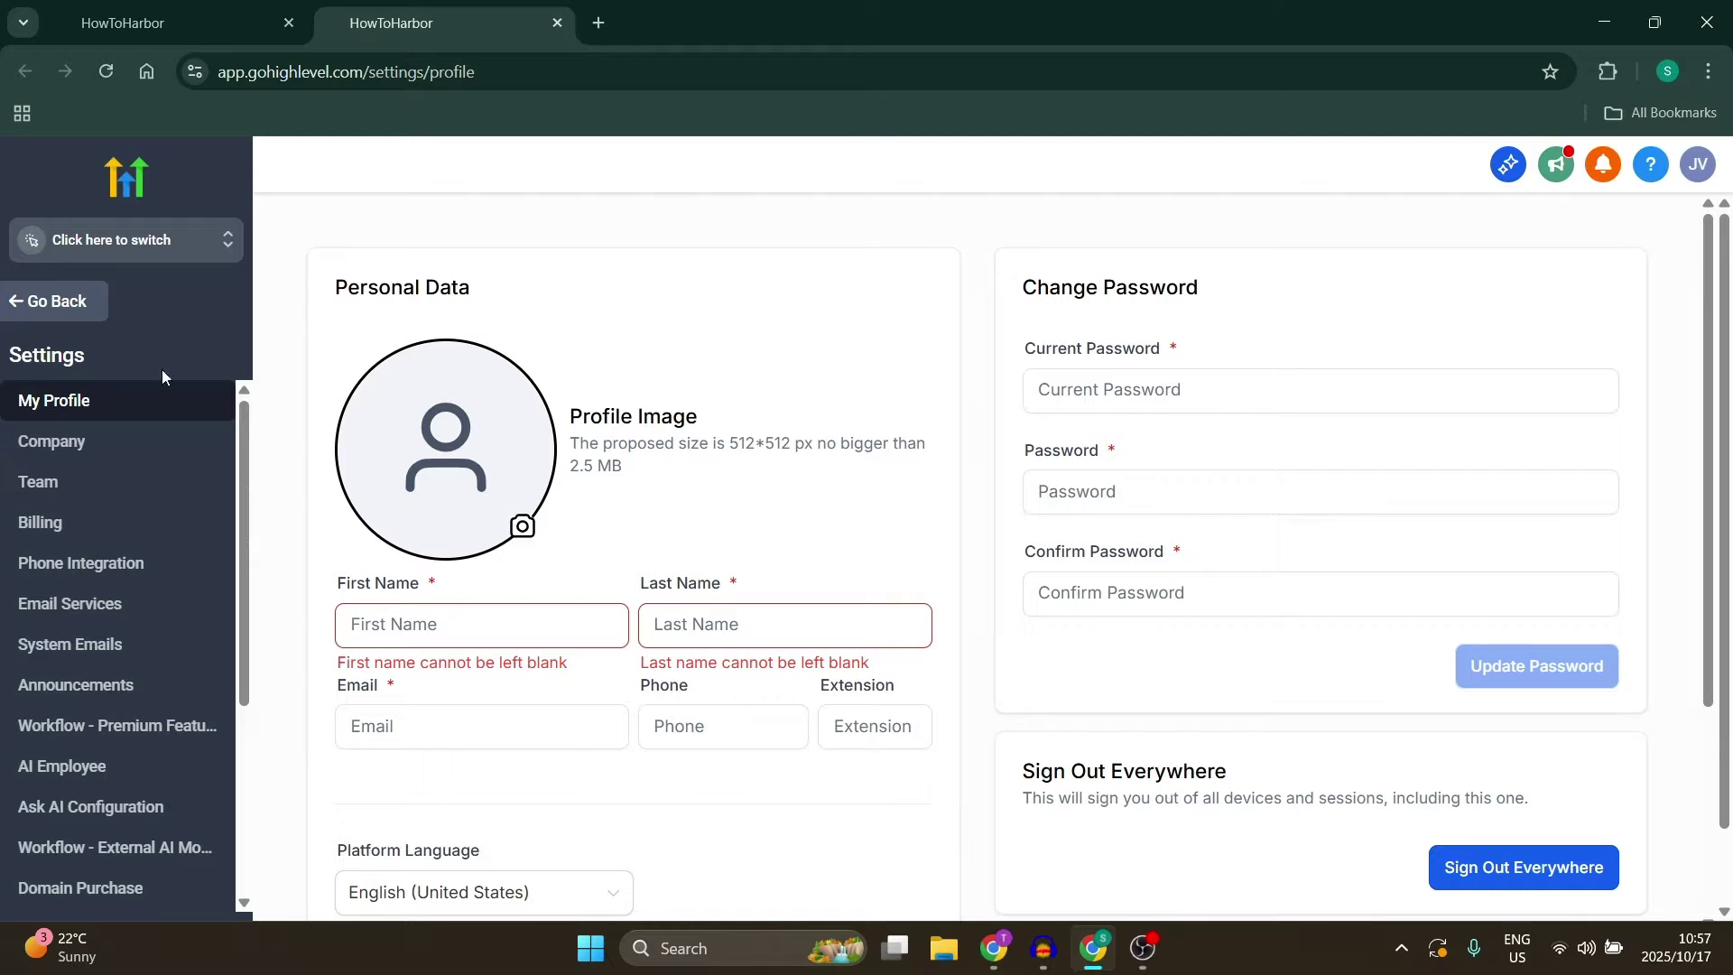
scroll(101, 506, down, 4)
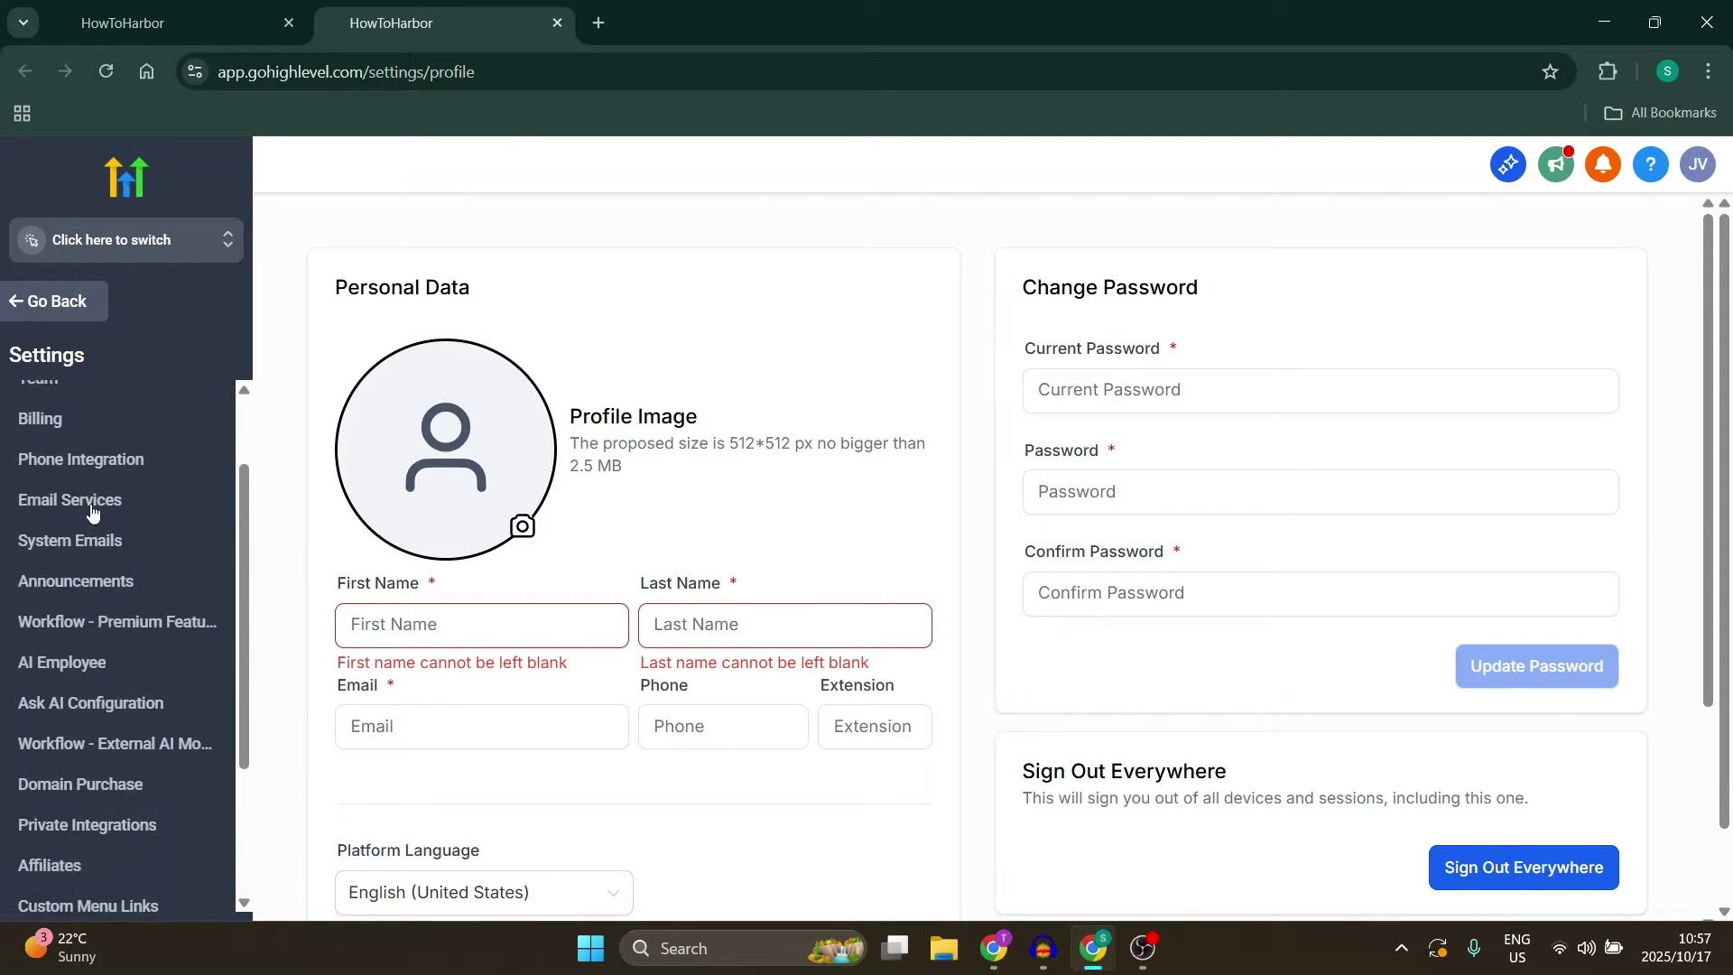
scroll(101, 657, up, 4)
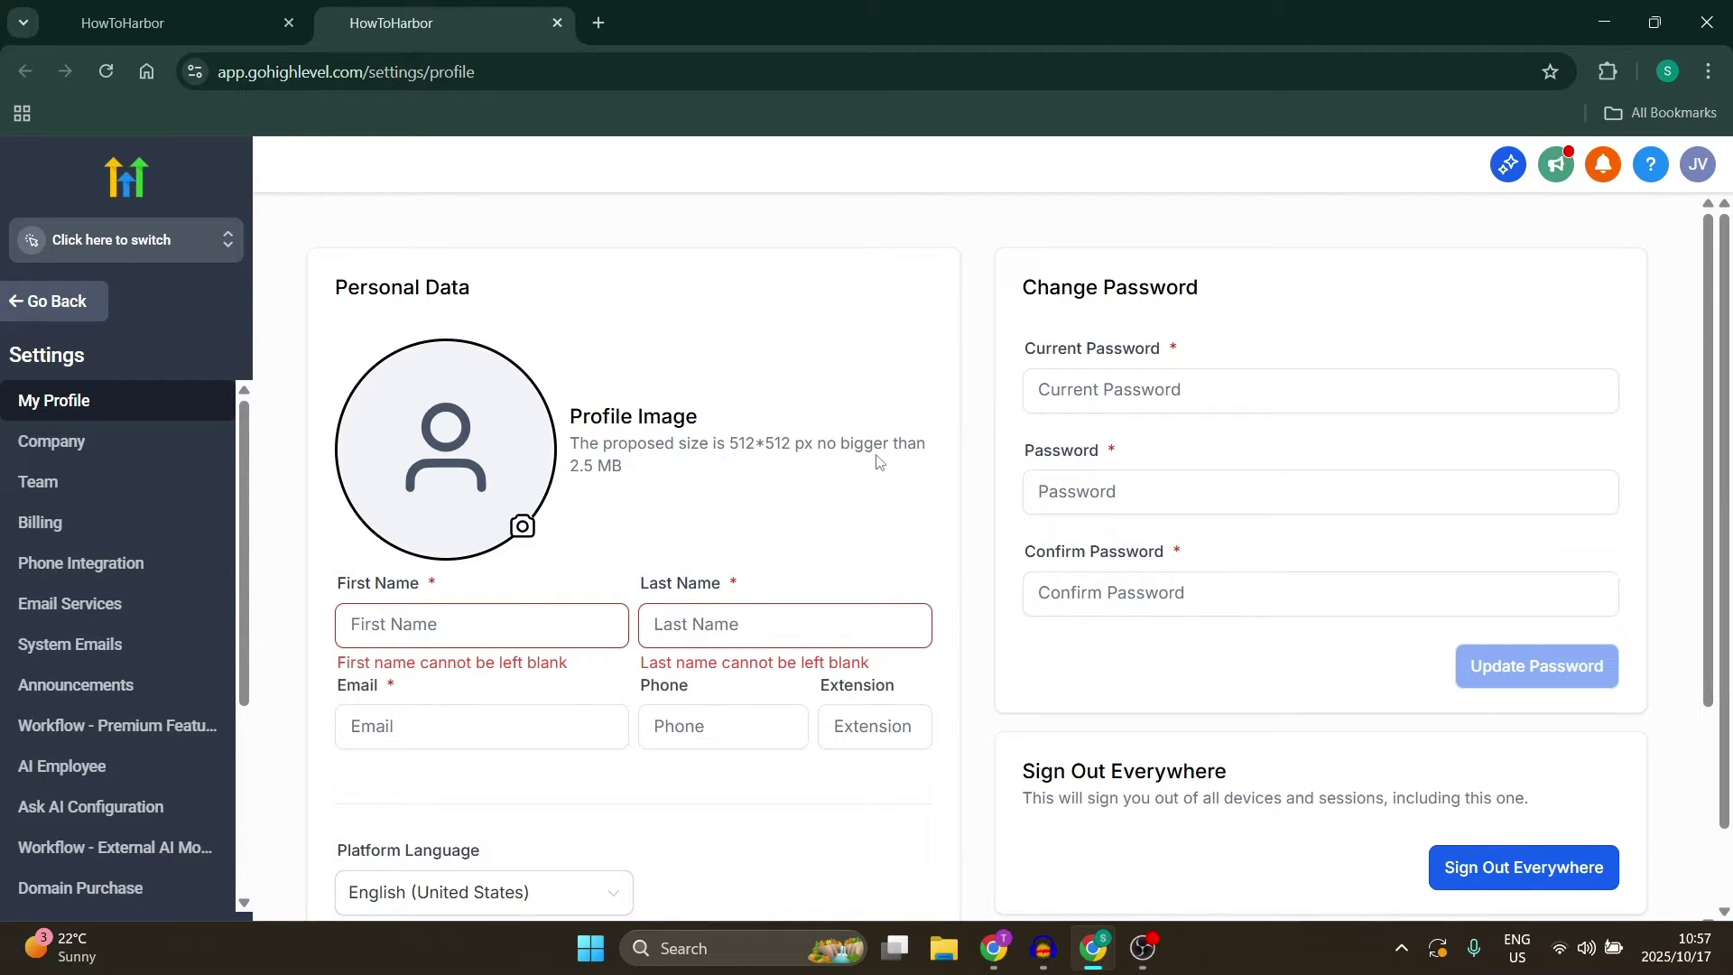
Review the personal data, platform language, password, sign-out and two-factor authentication options on the My Profile page.
scroll(819, 609, down, 3)
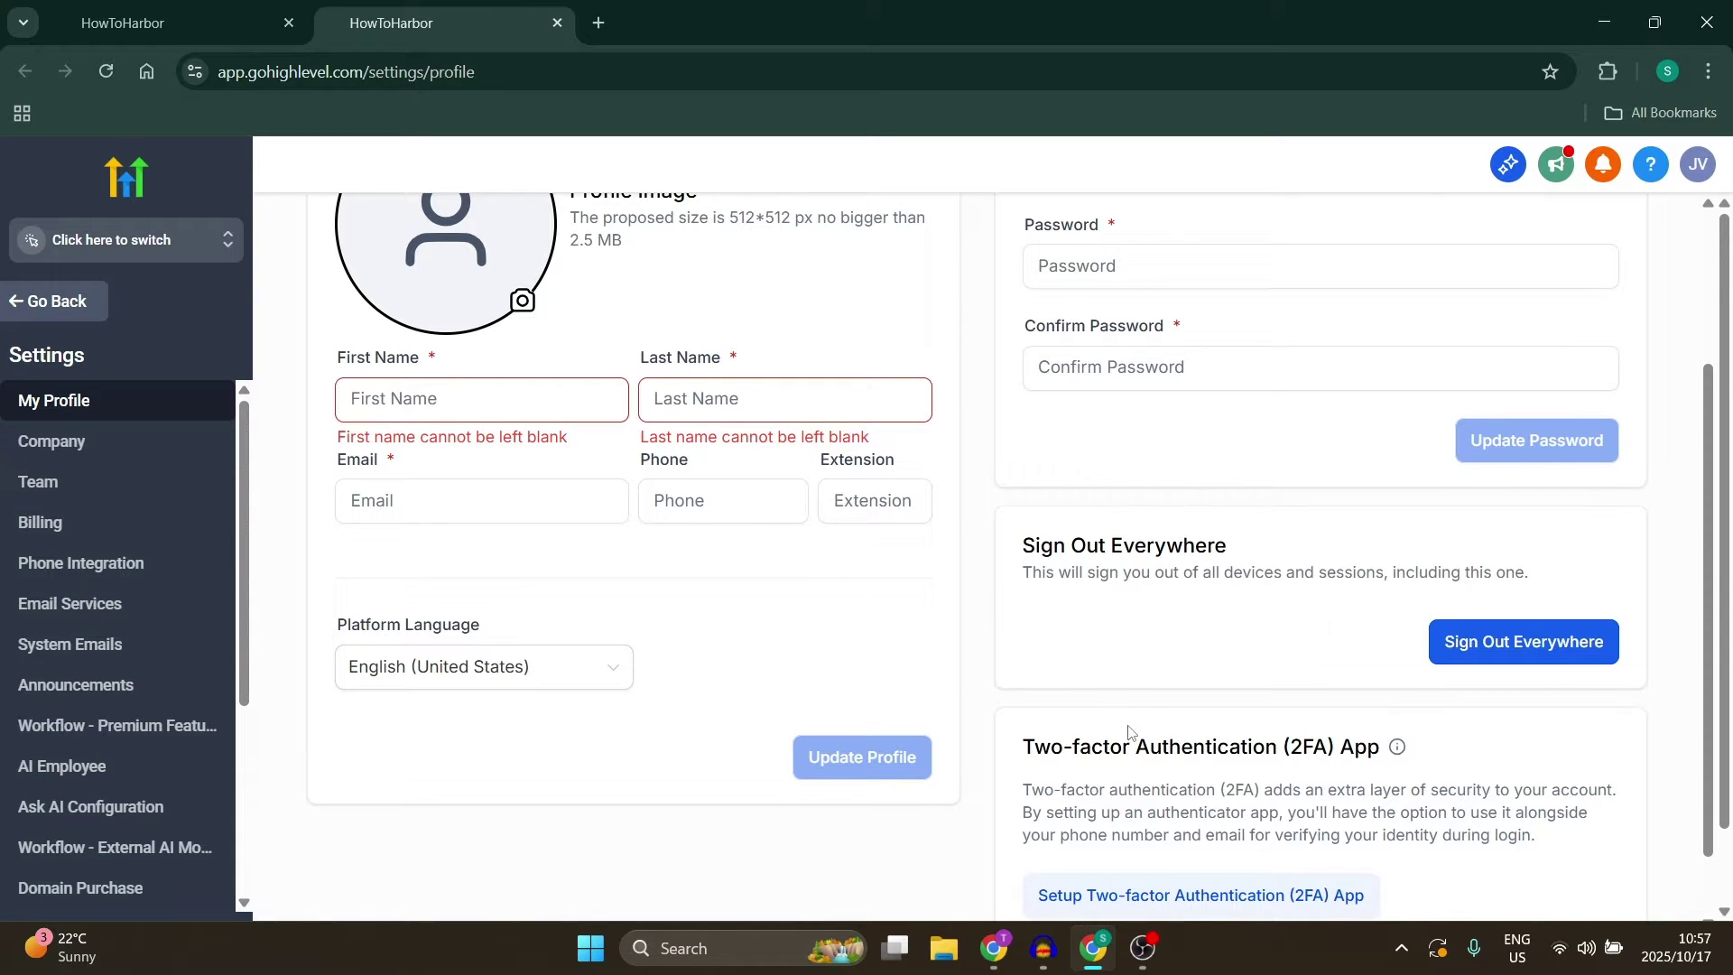
scroll(1139, 777, down, 1)
scroll(1143, 790, down, 2)
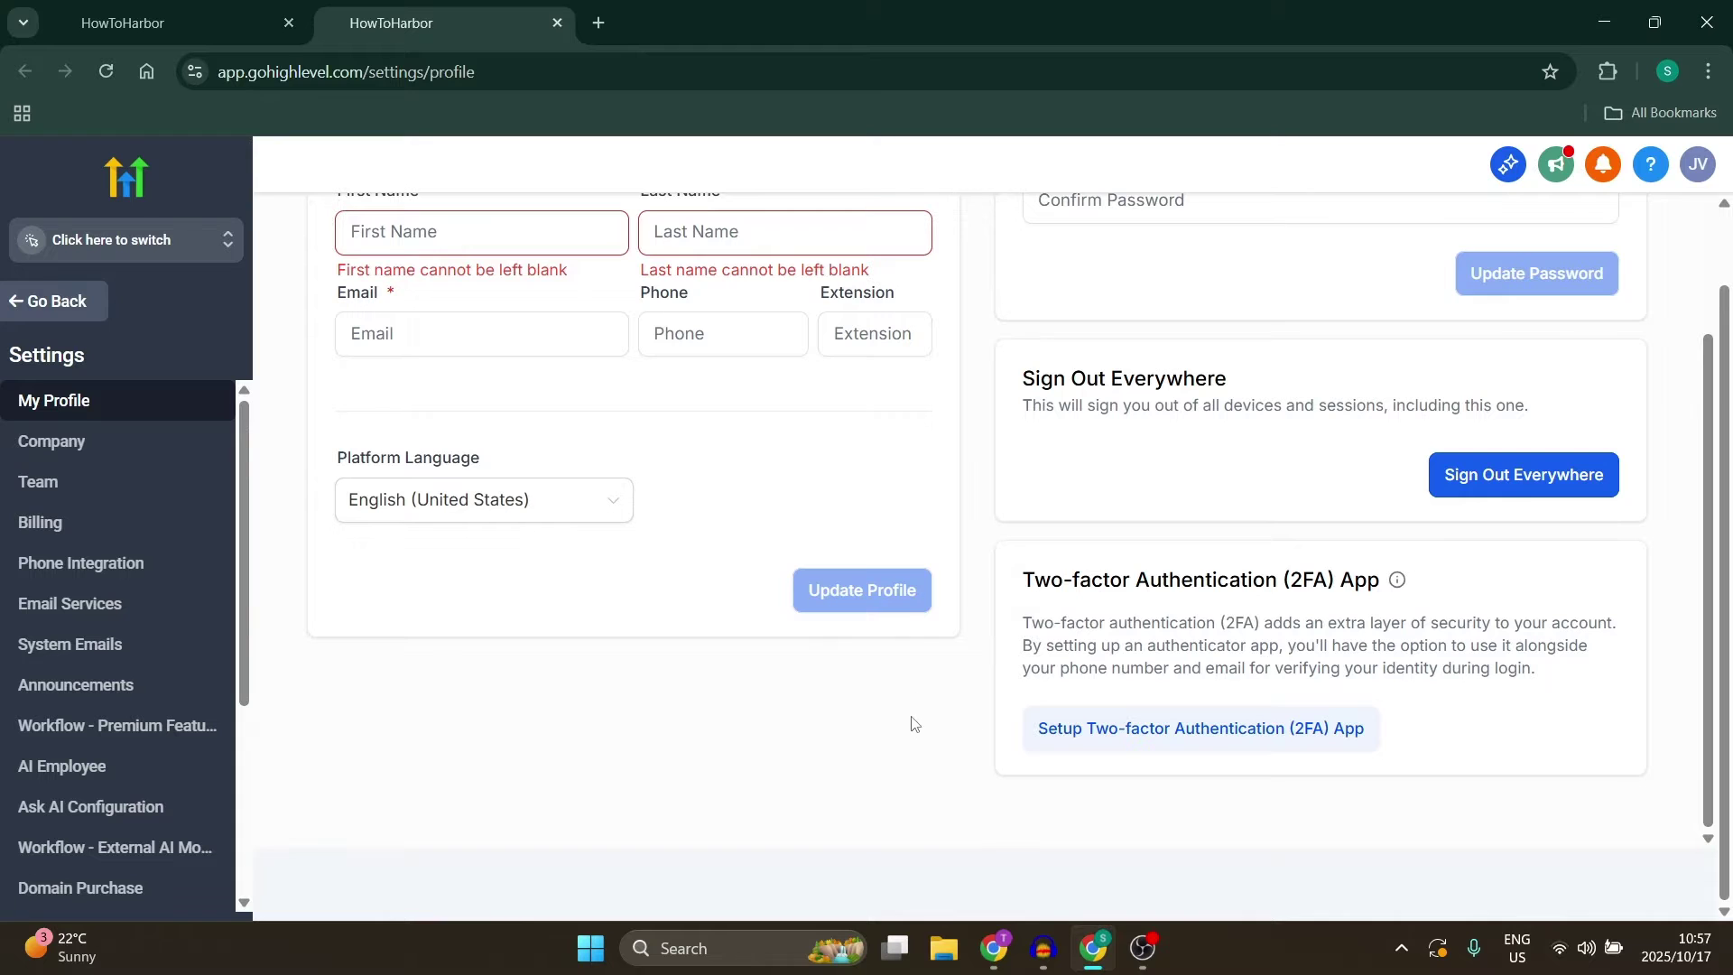
Open the Company settings and examine the basic details form, from company name and website to business category and primary use.
scroll(912, 732, up, 4)
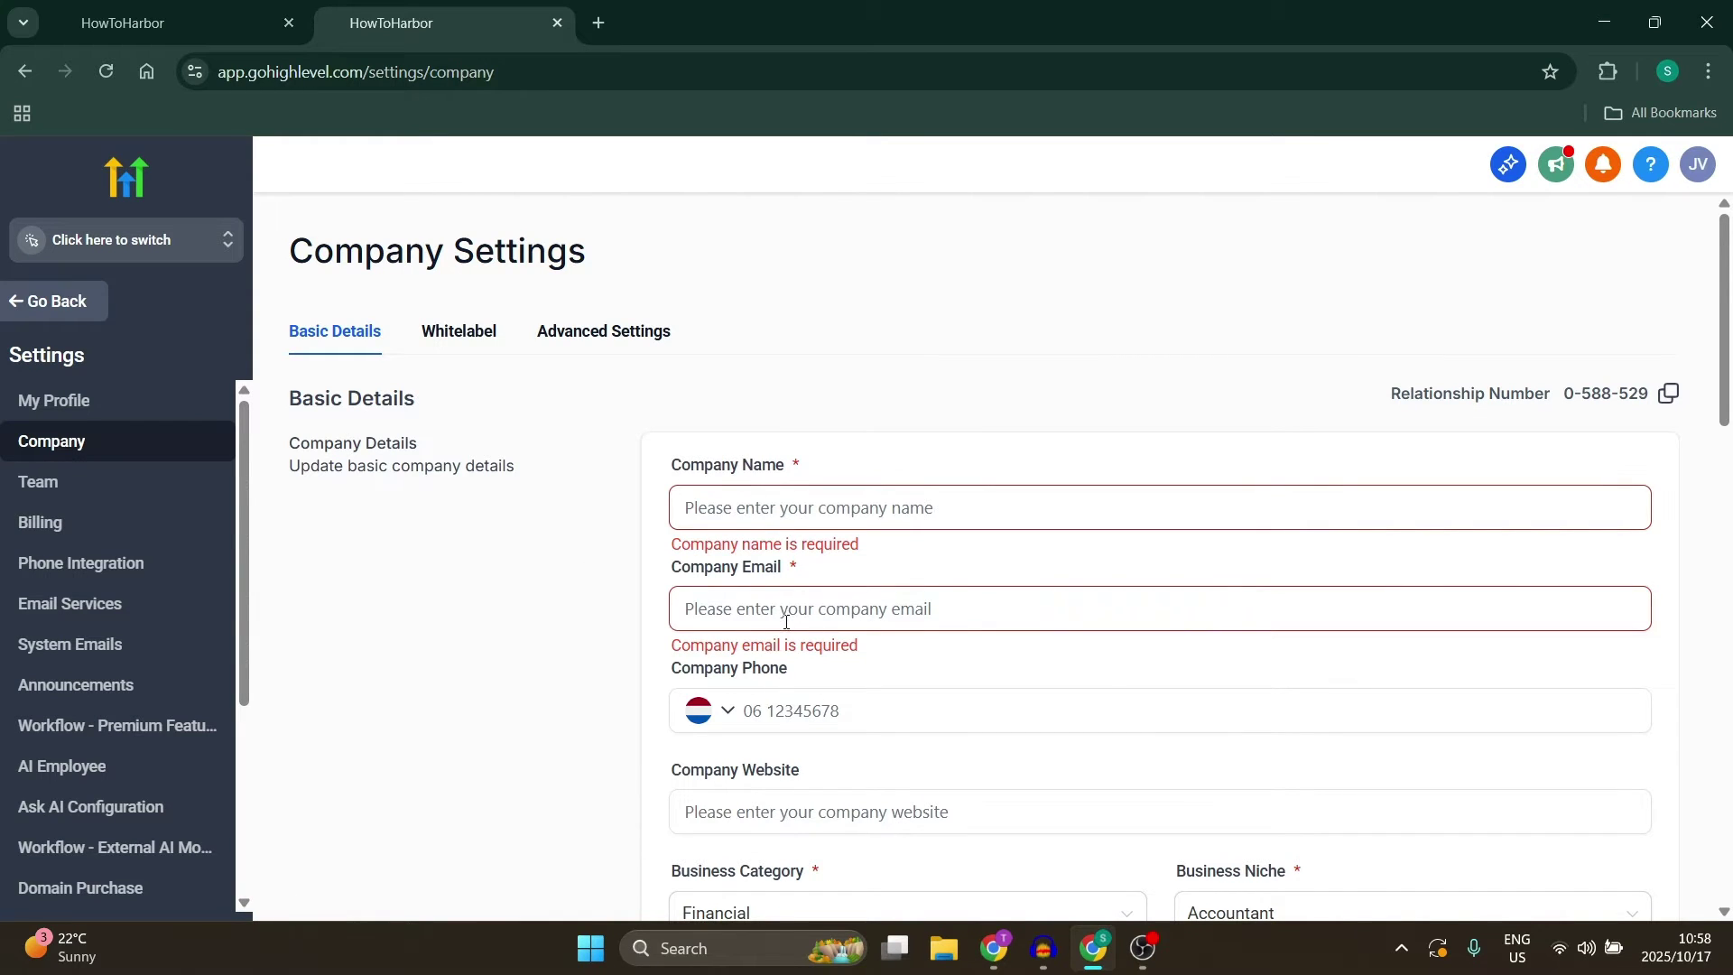
scroll(632, 695, down, 4)
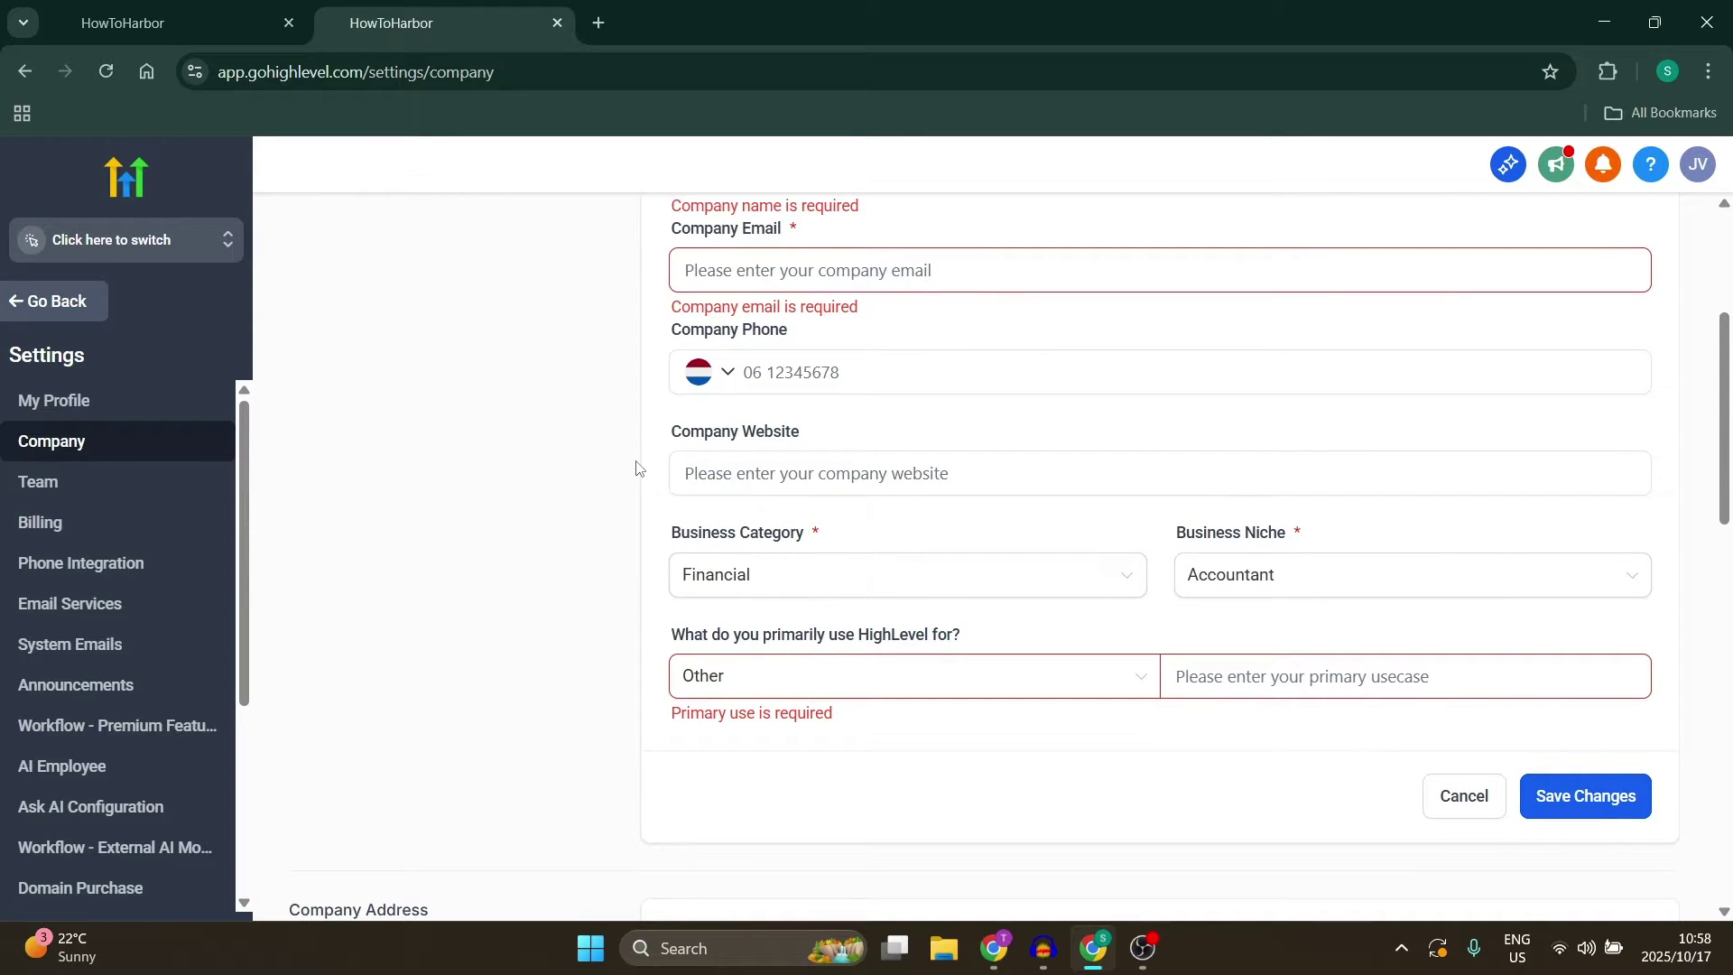
scroll(637, 471, up, 1)
scroll(637, 474, up, 1)
scroll(636, 478, down, 2)
click(760, 463)
Open the company's Whitelabel settings and examine the logo, domain, privacy policy and terms & conditions URL fields.
scroll(1255, 664, up, 10)
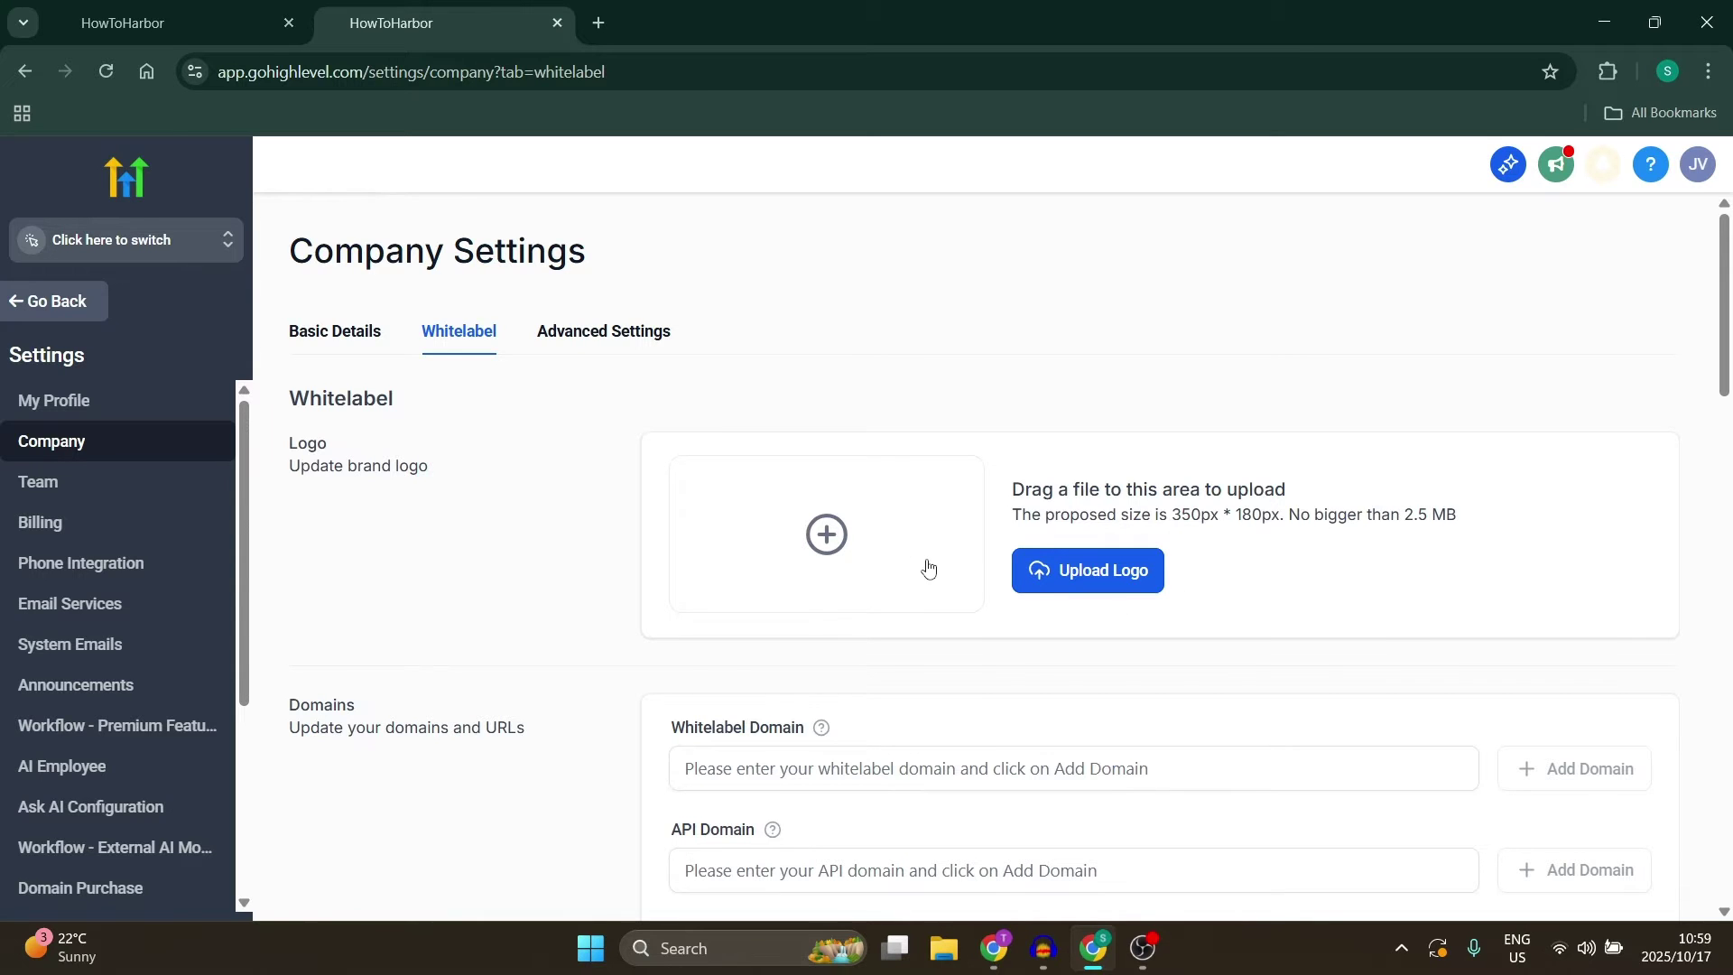
scroll(925, 569, down, 4)
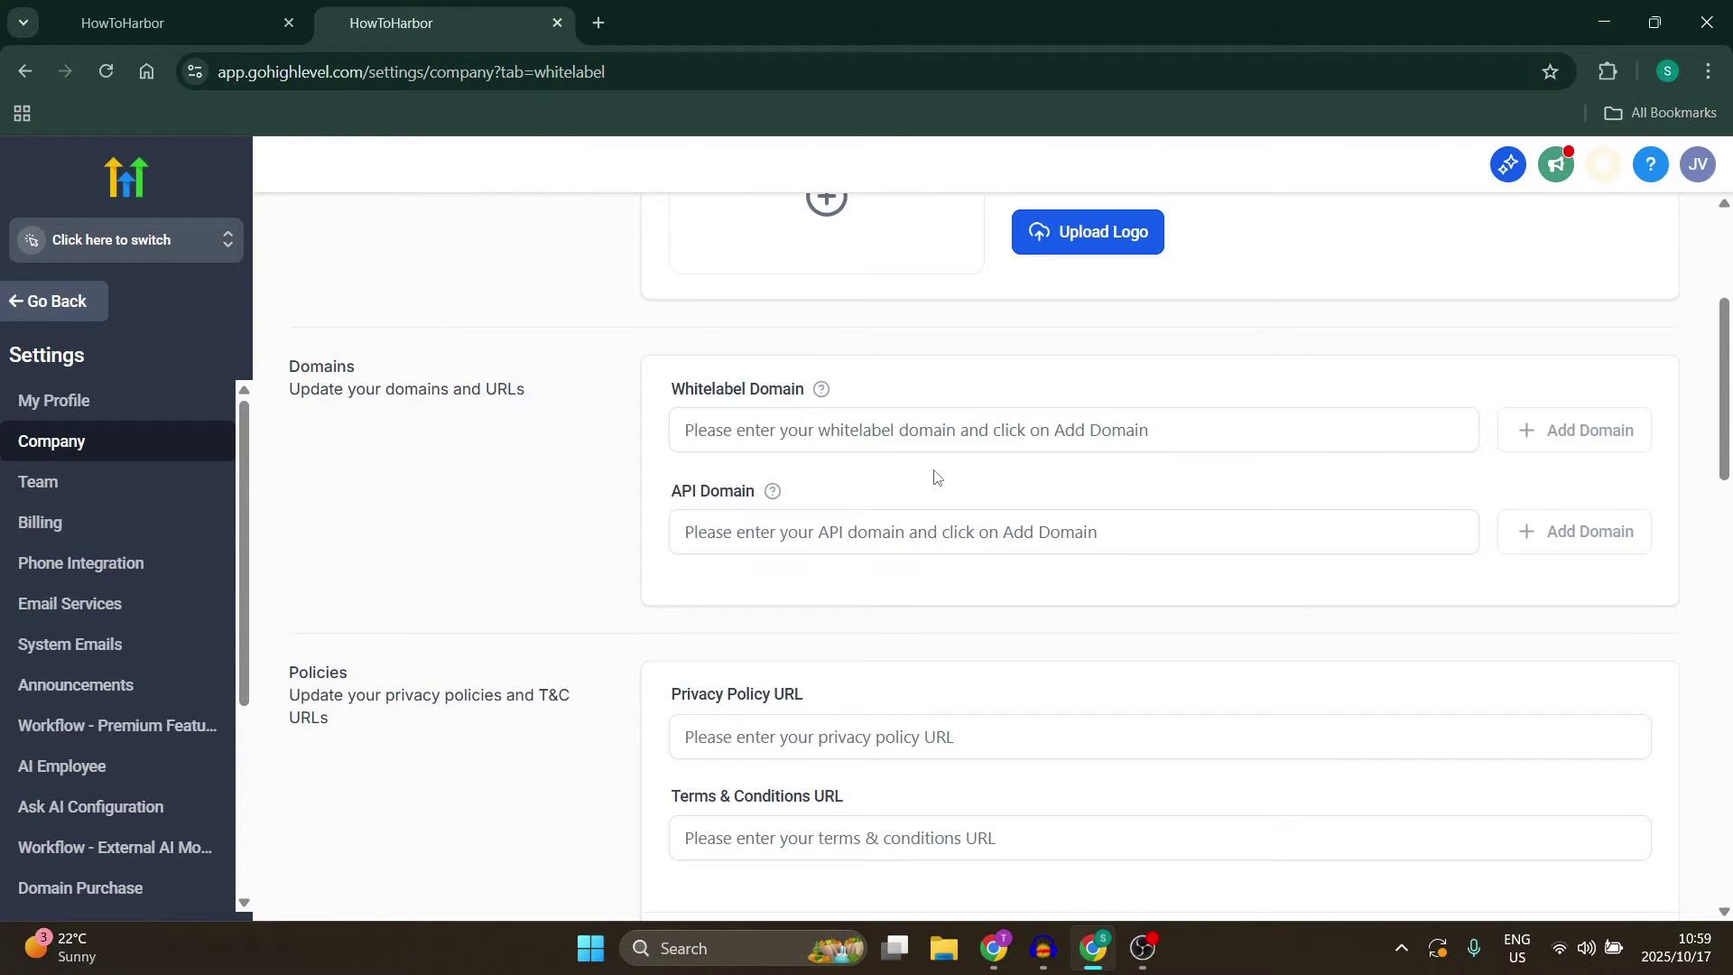
scroll(1111, 530, down, 3)
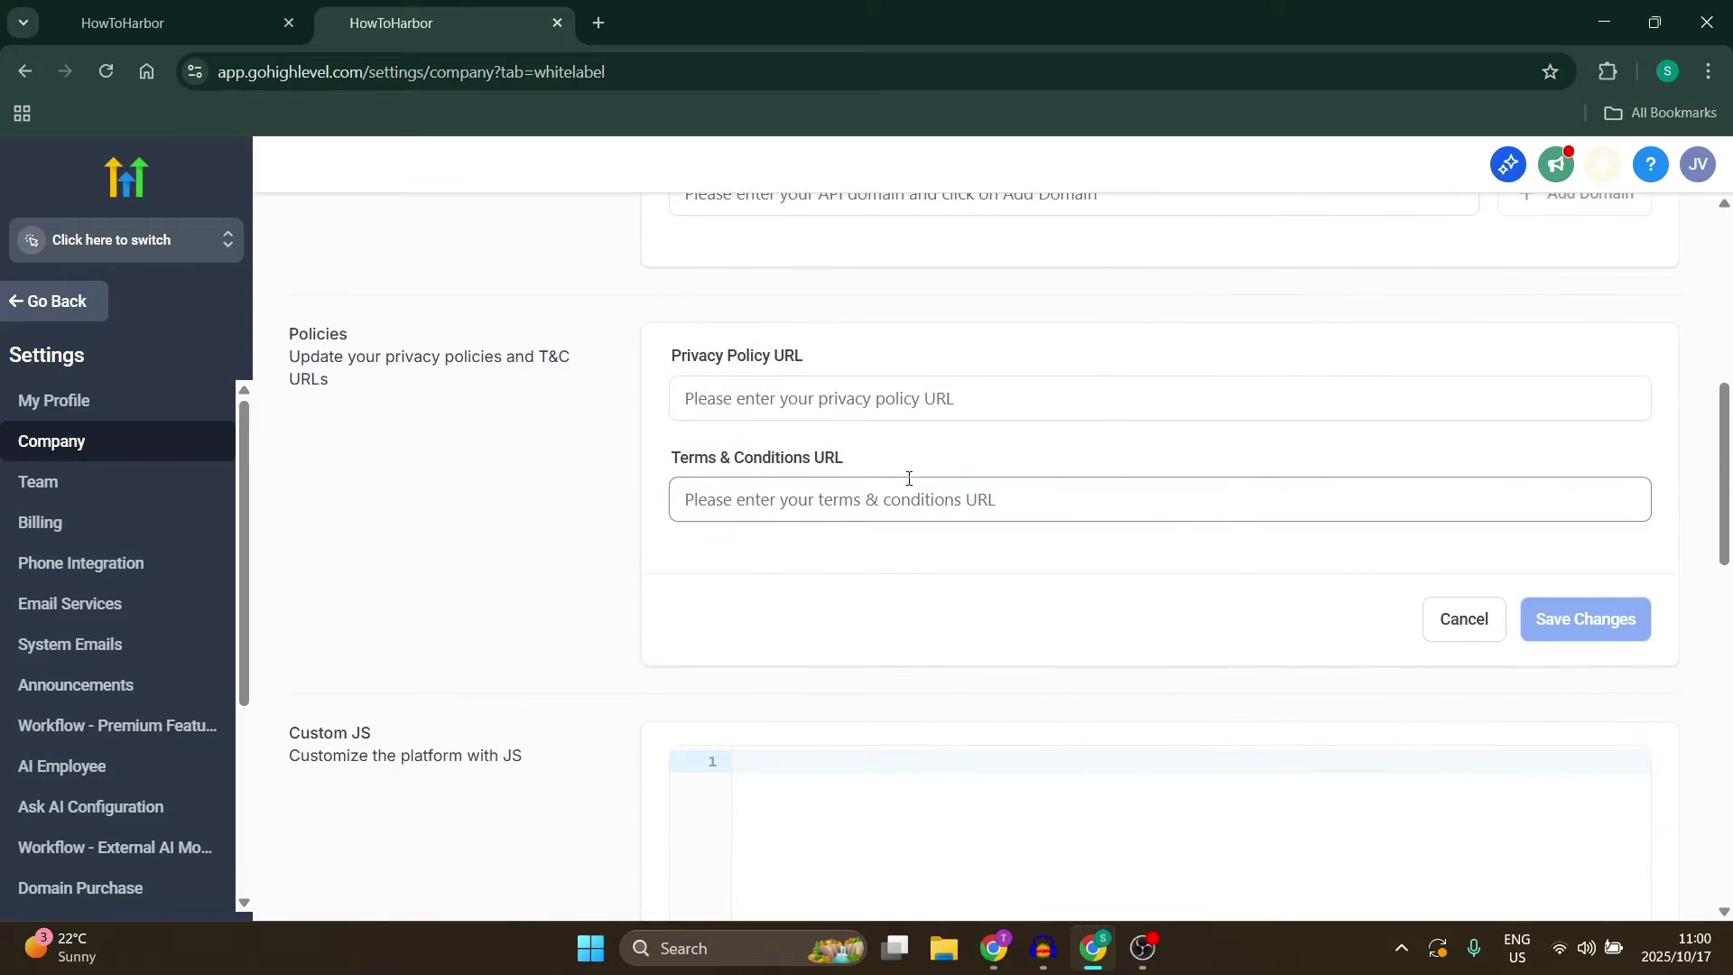
click(930, 403)
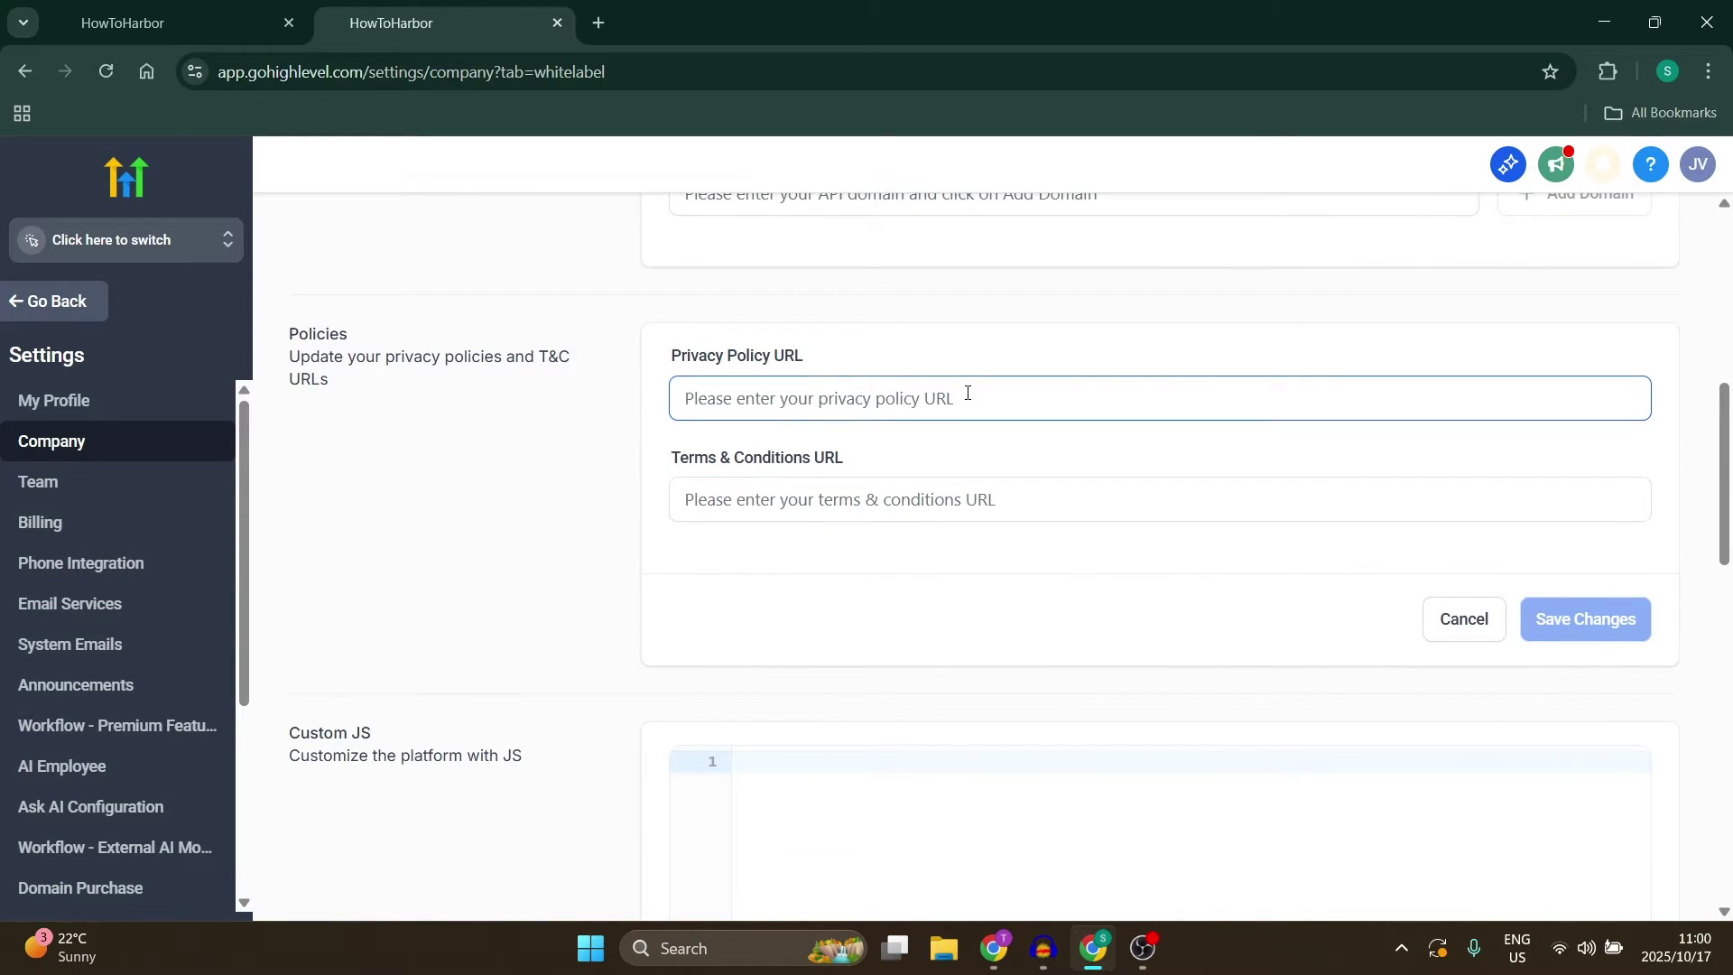
click(941, 495)
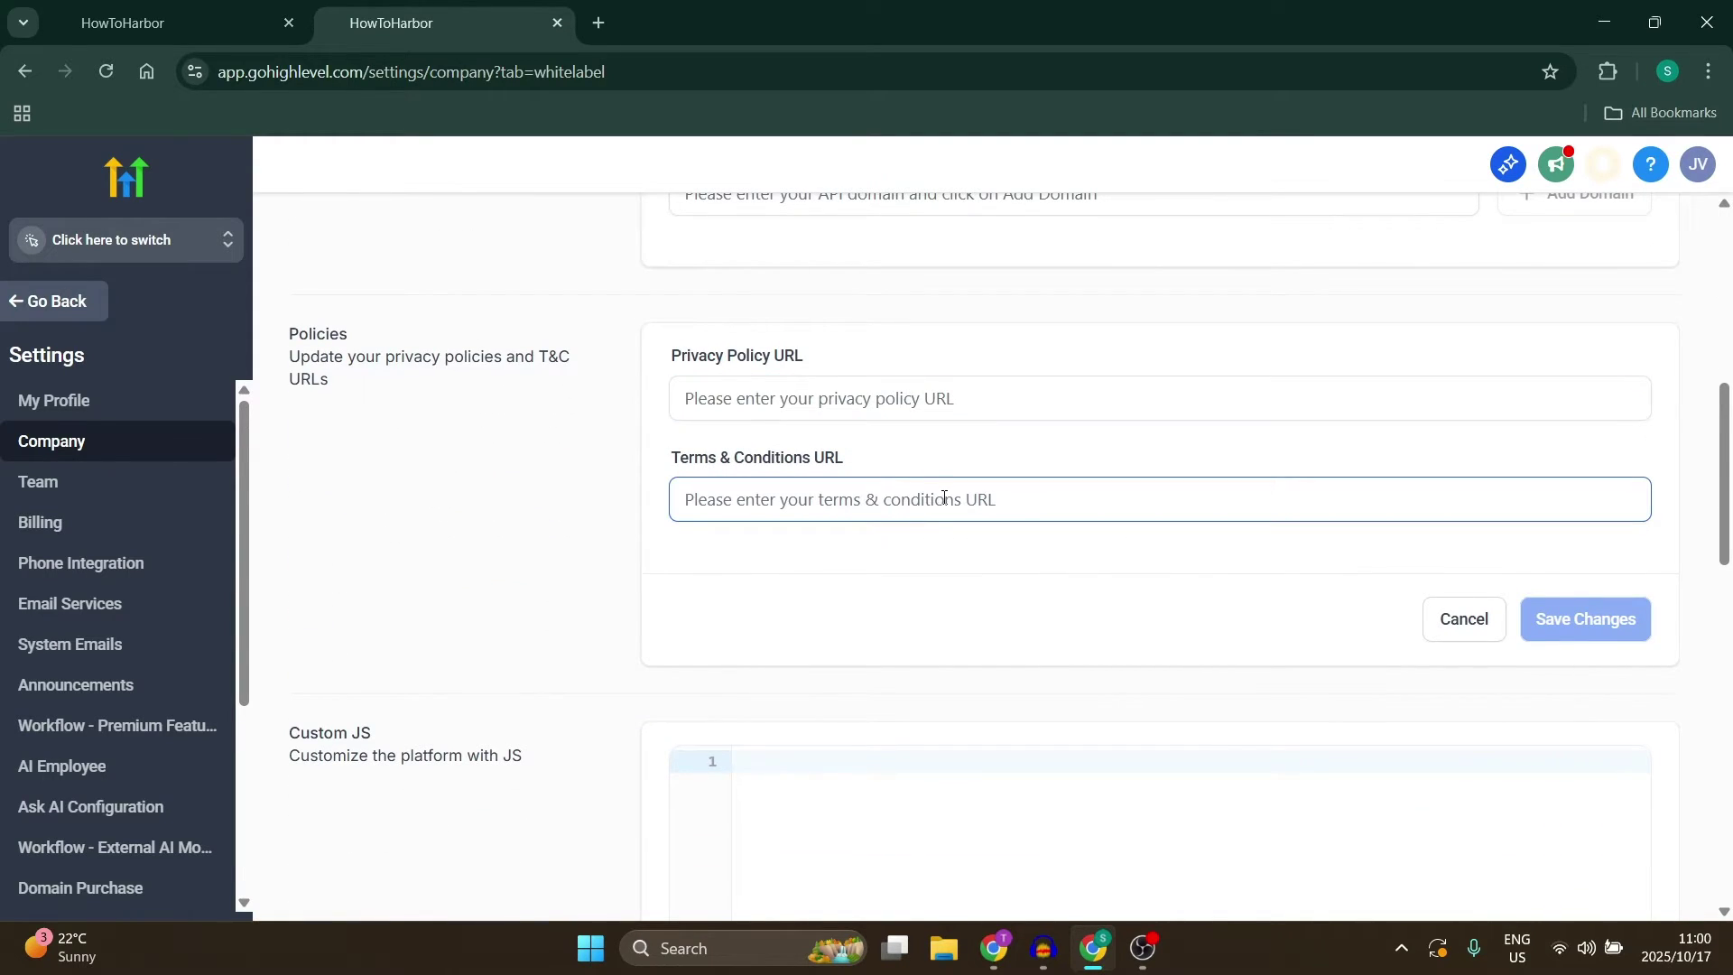
click(942, 403)
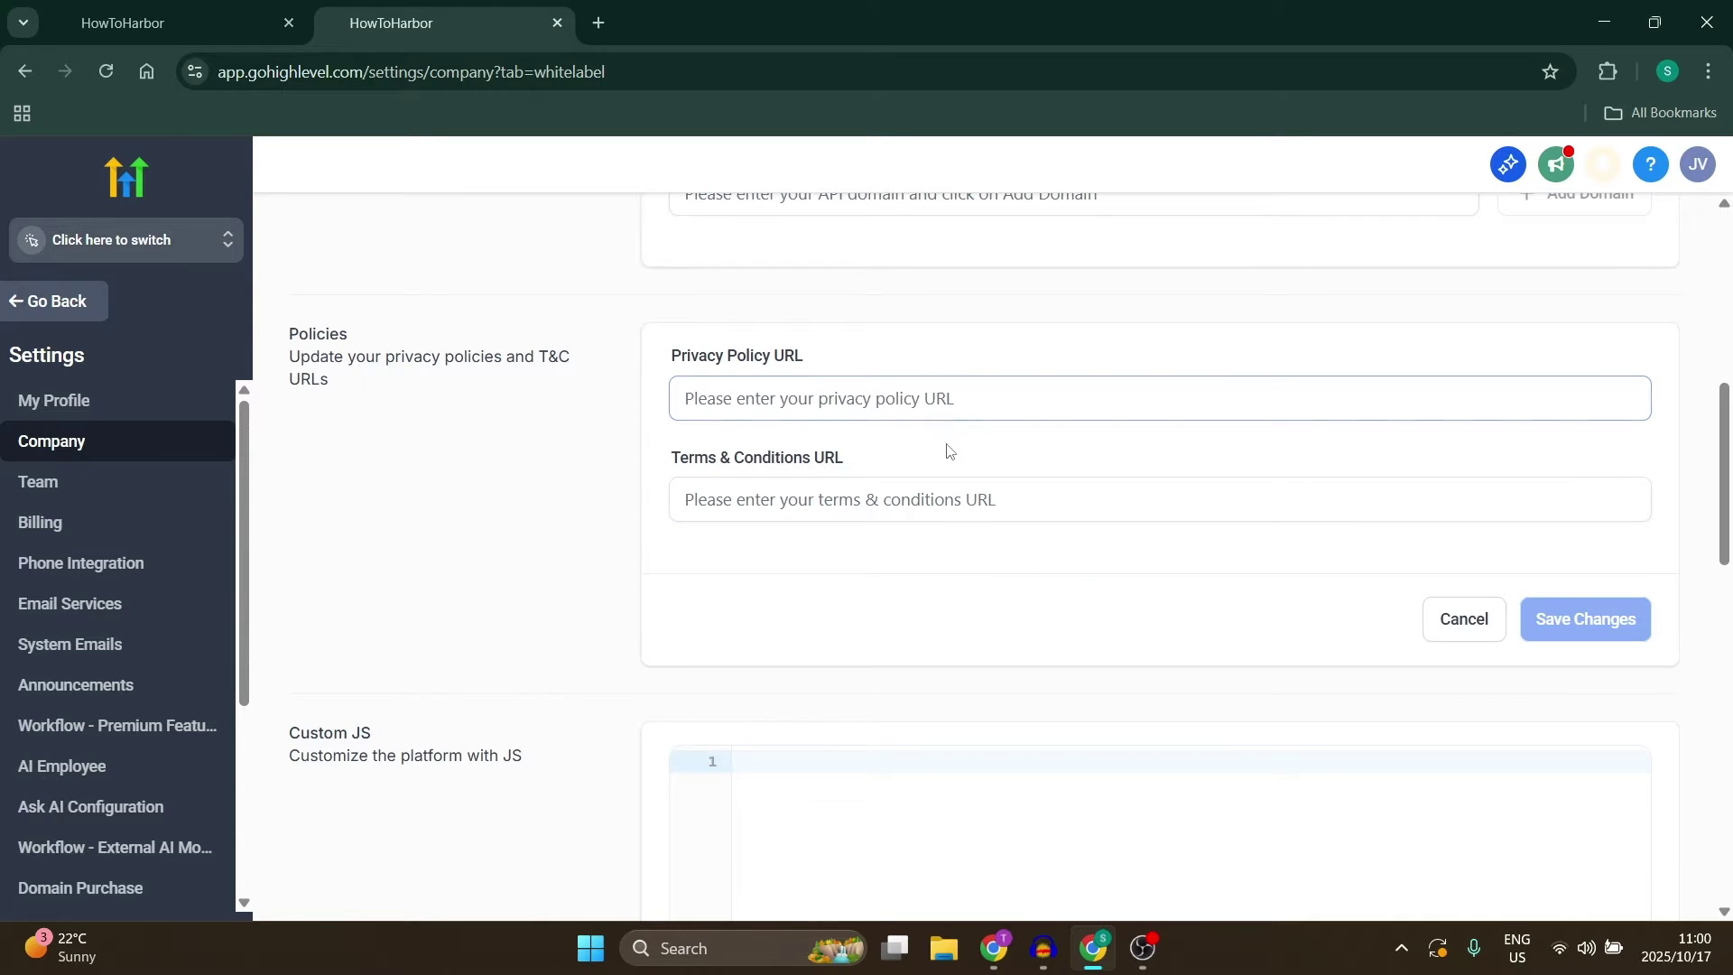
Examine the Custom JS, Custom CSS and default theme options in the Whitelabel settings.
scroll(946, 557, down, 4)
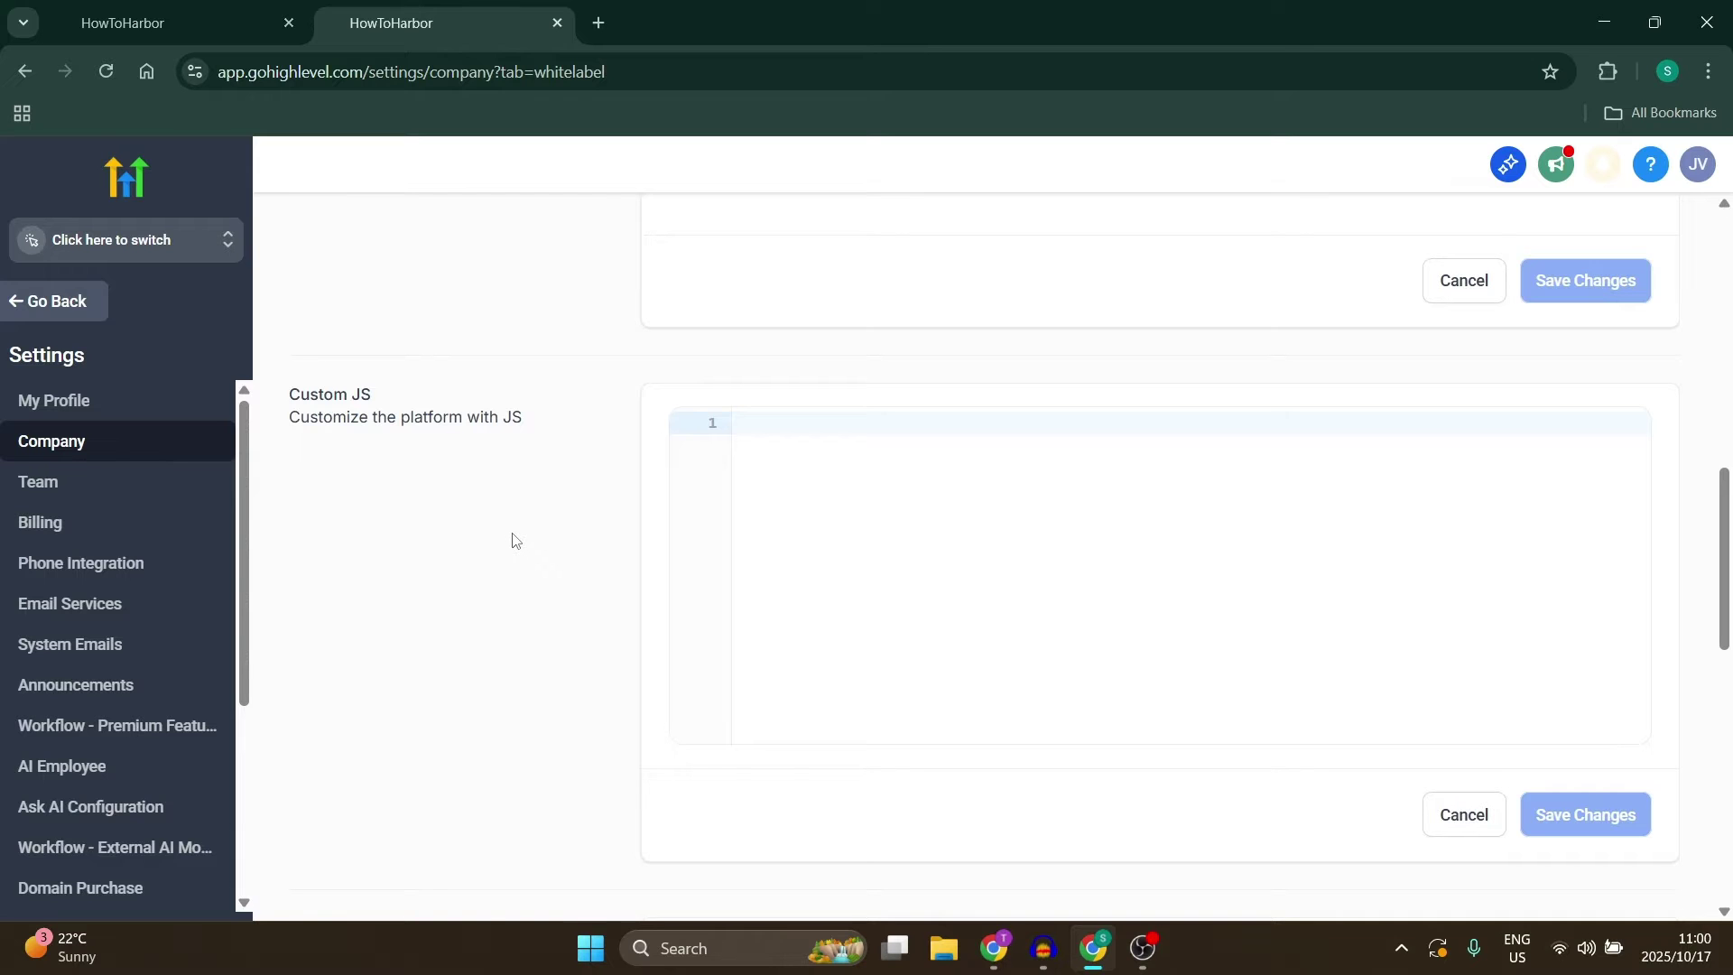
scroll(515, 541, down, 6)
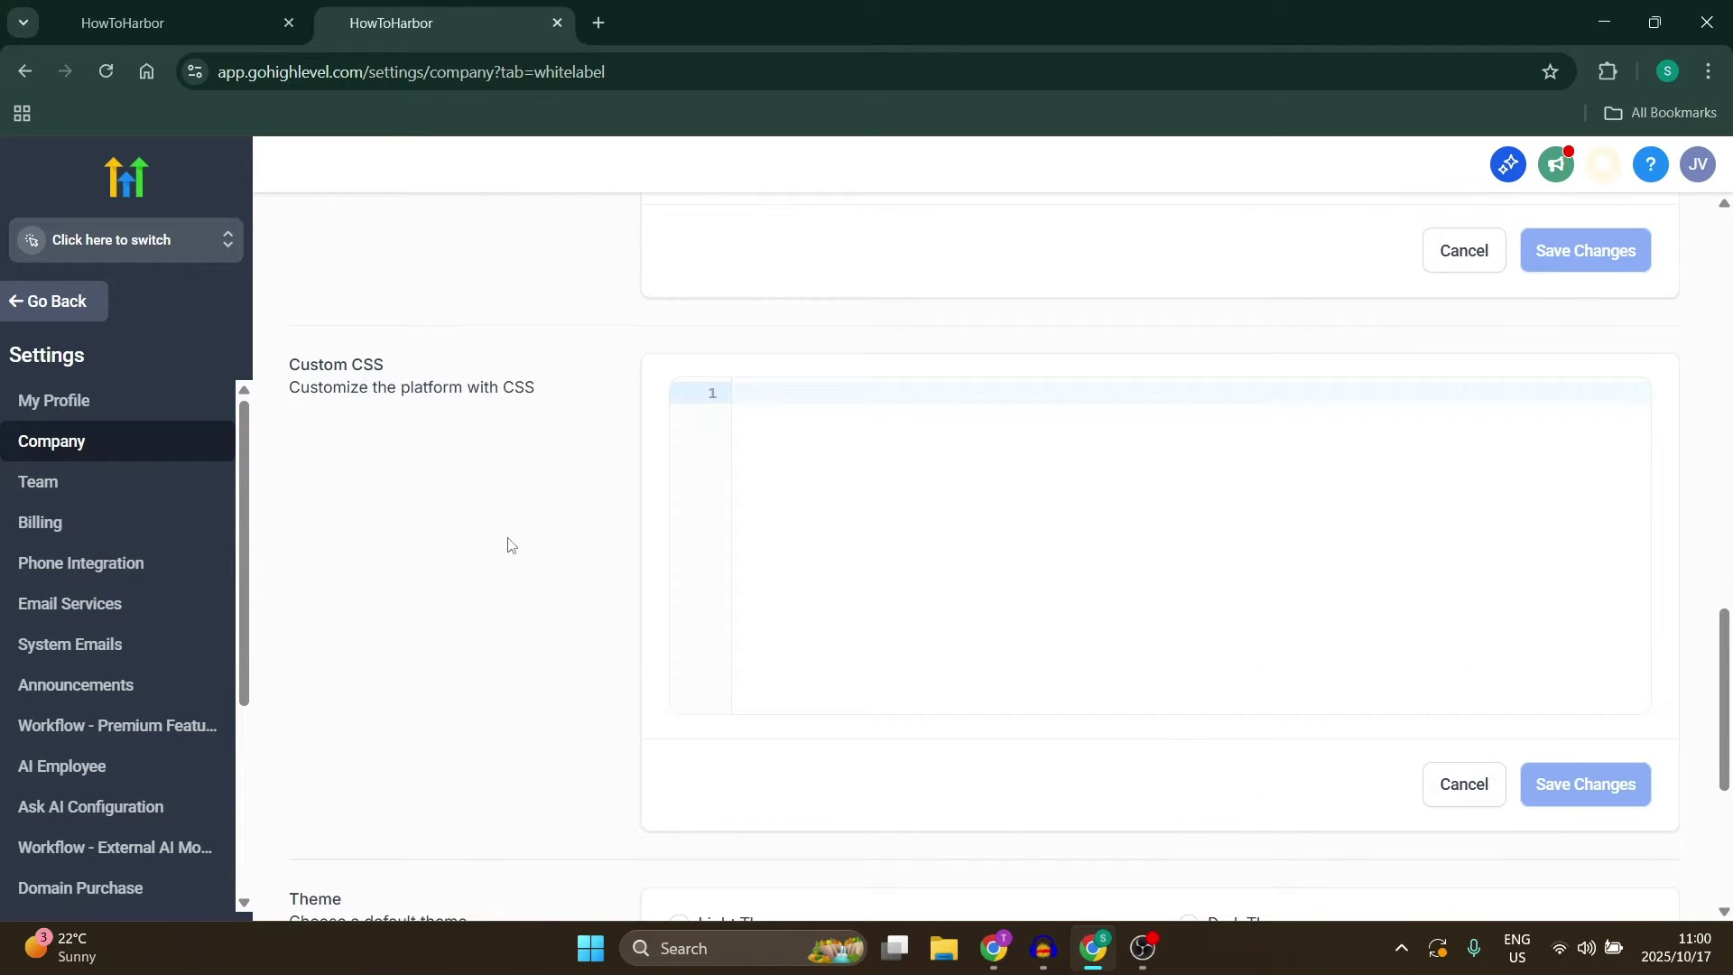
scroll(512, 542, down, 5)
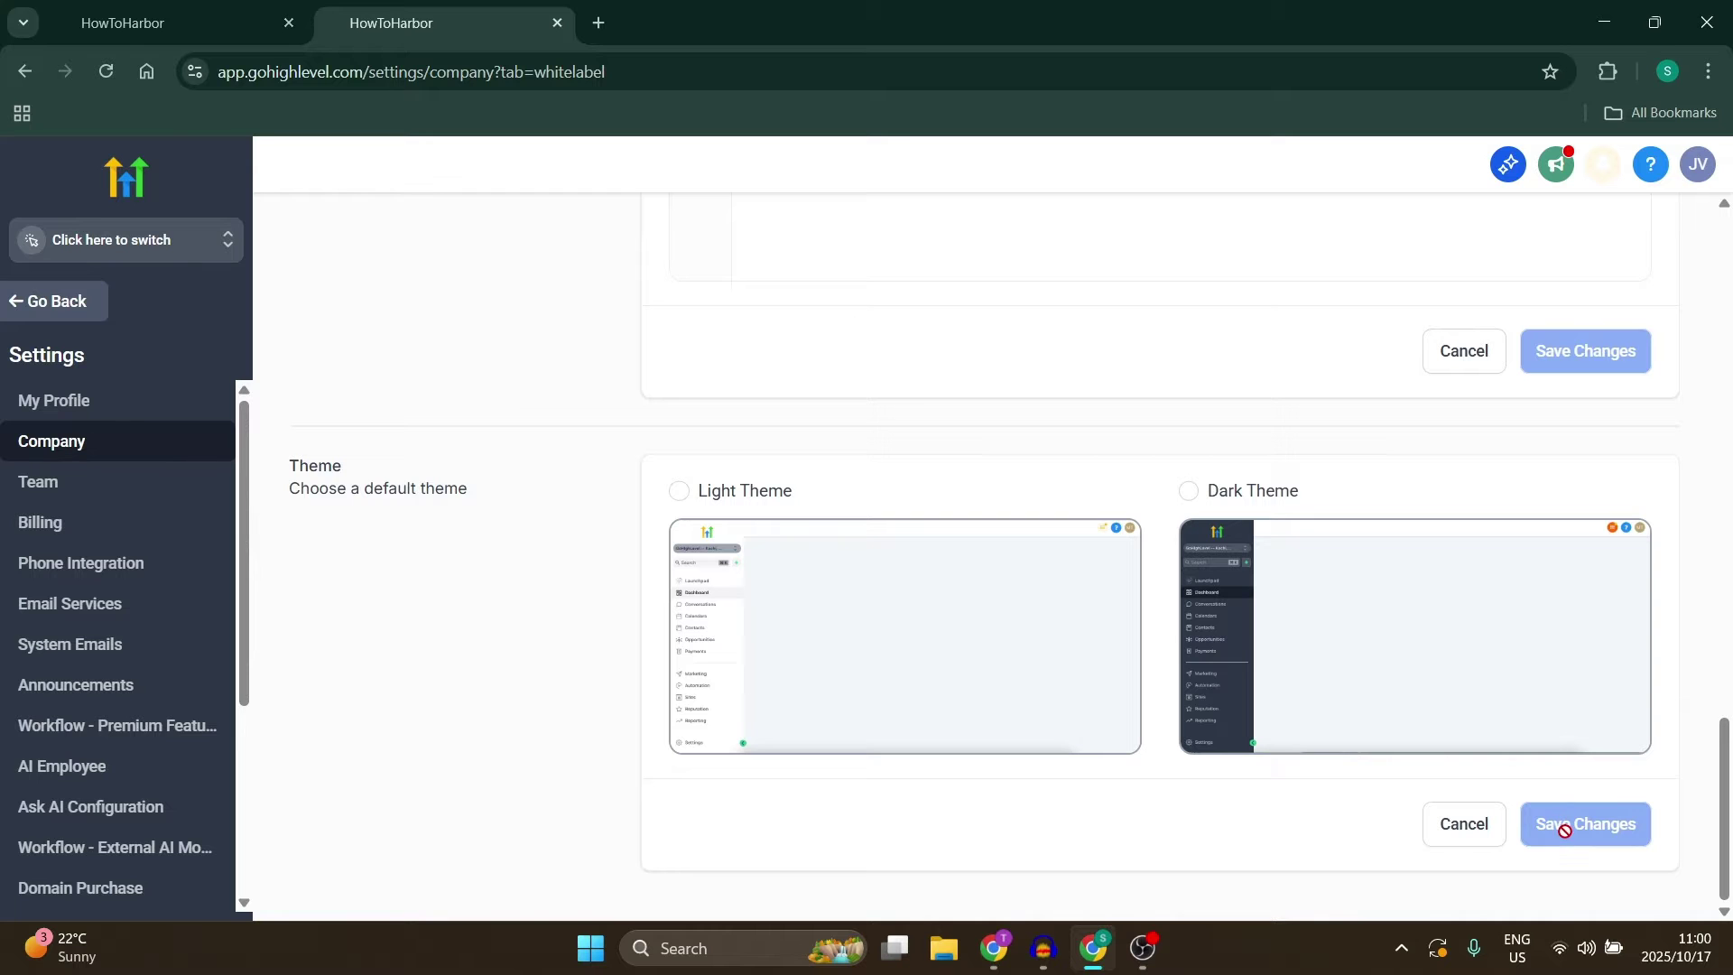
Open the company's Advanced Settings and review the enhanced security, session timeout and Optimize Experience options.
scroll(1525, 728, up, 15)
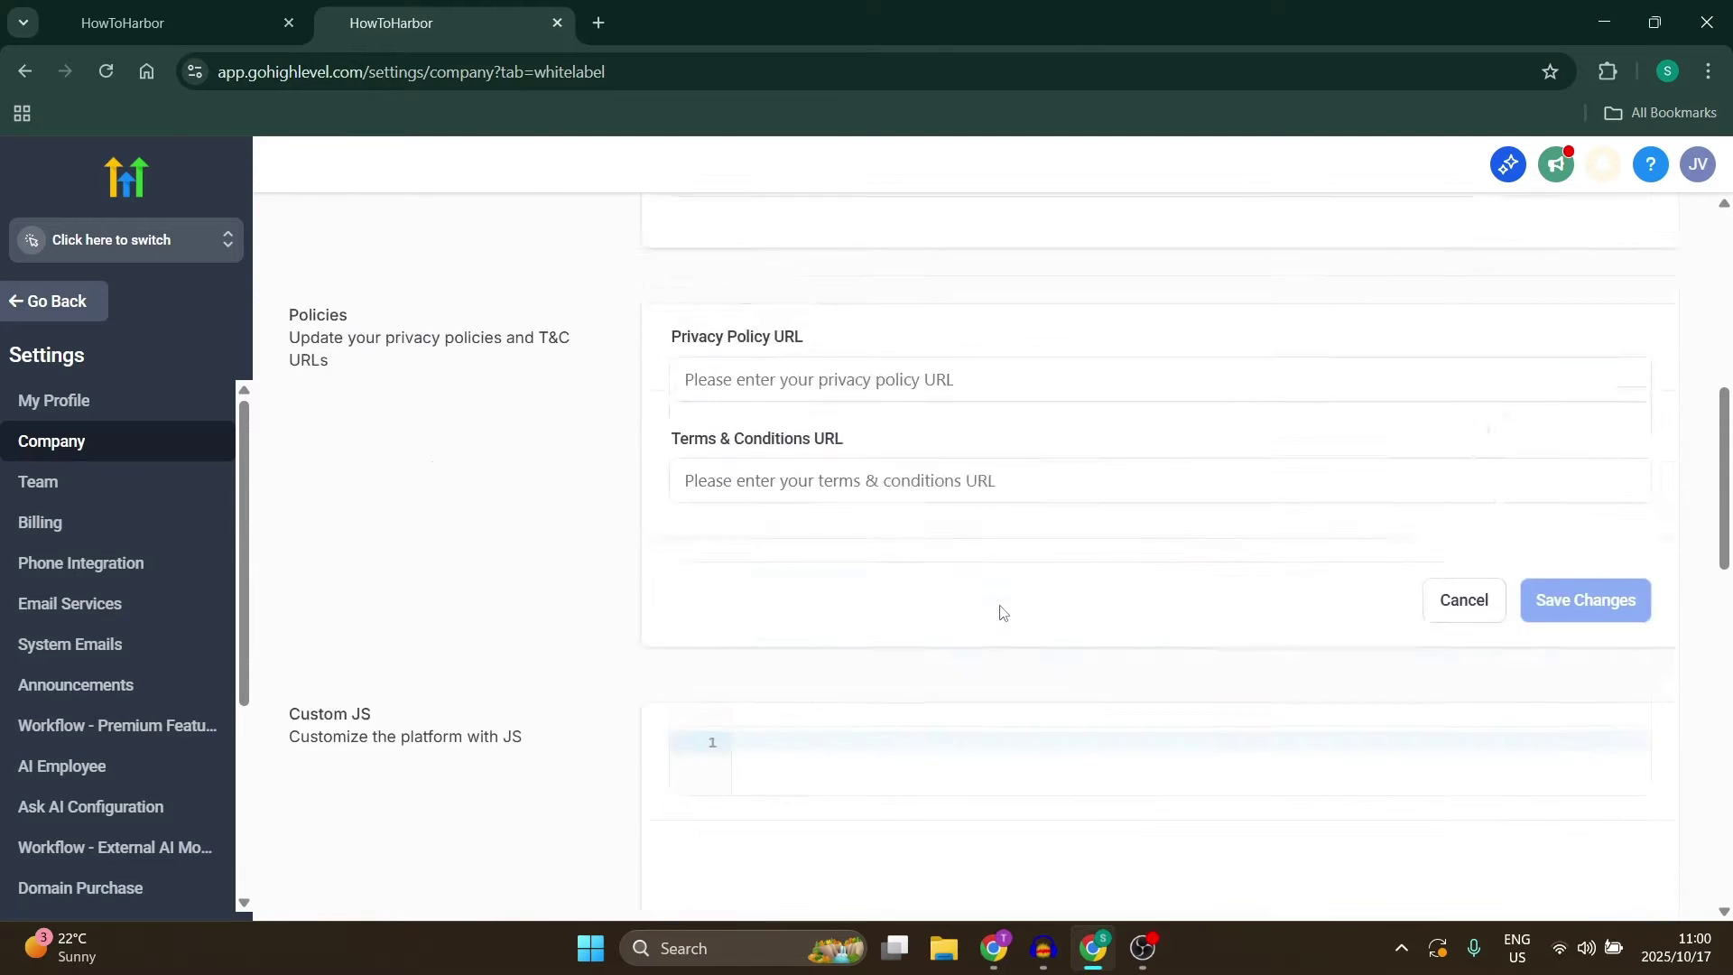
scroll(470, 596, up, 2)
click(603, 331)
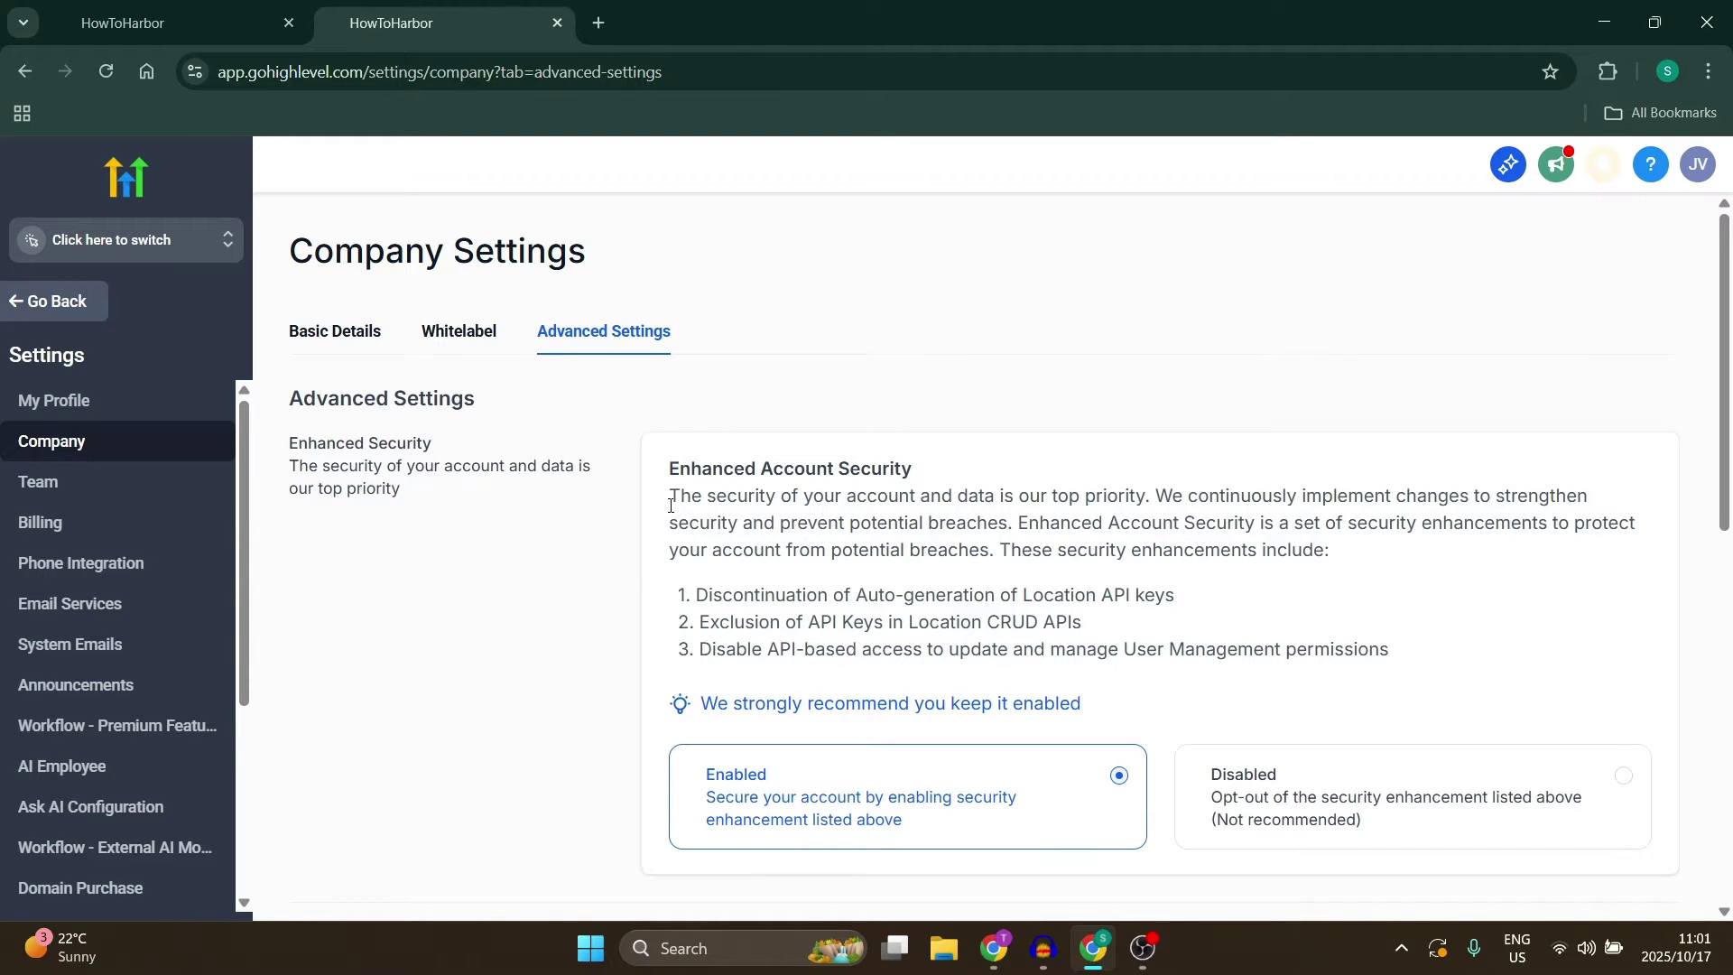
scroll(581, 517, down, 5)
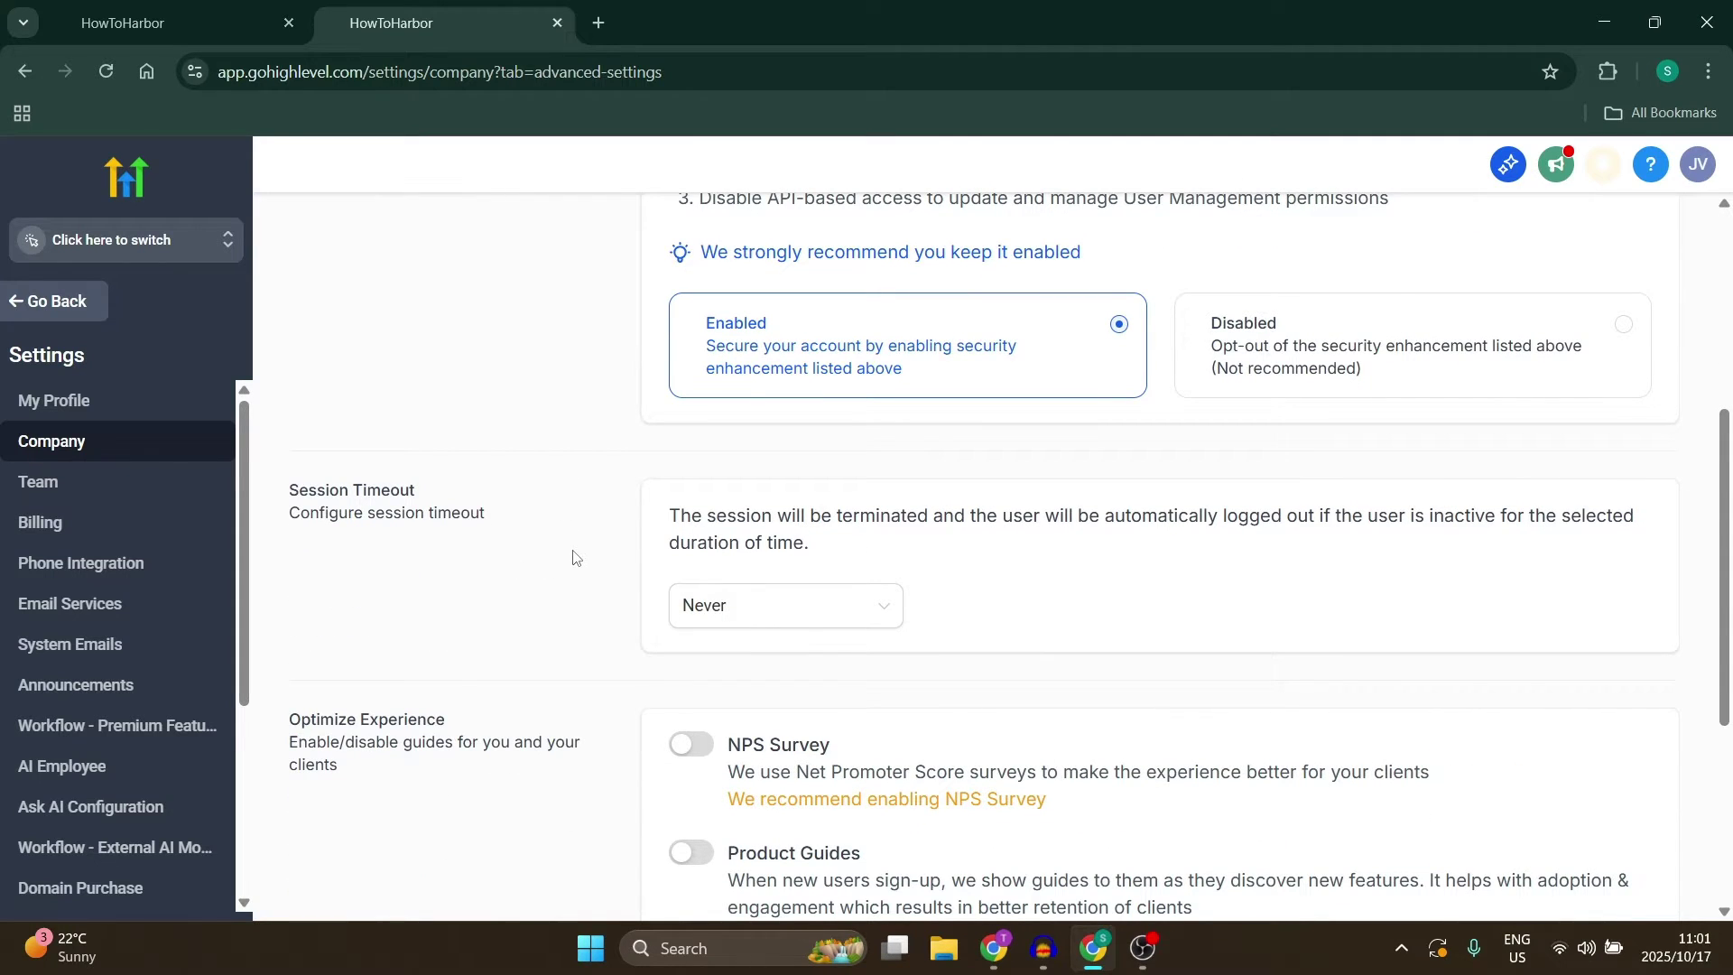
scroll(574, 564, down, 4)
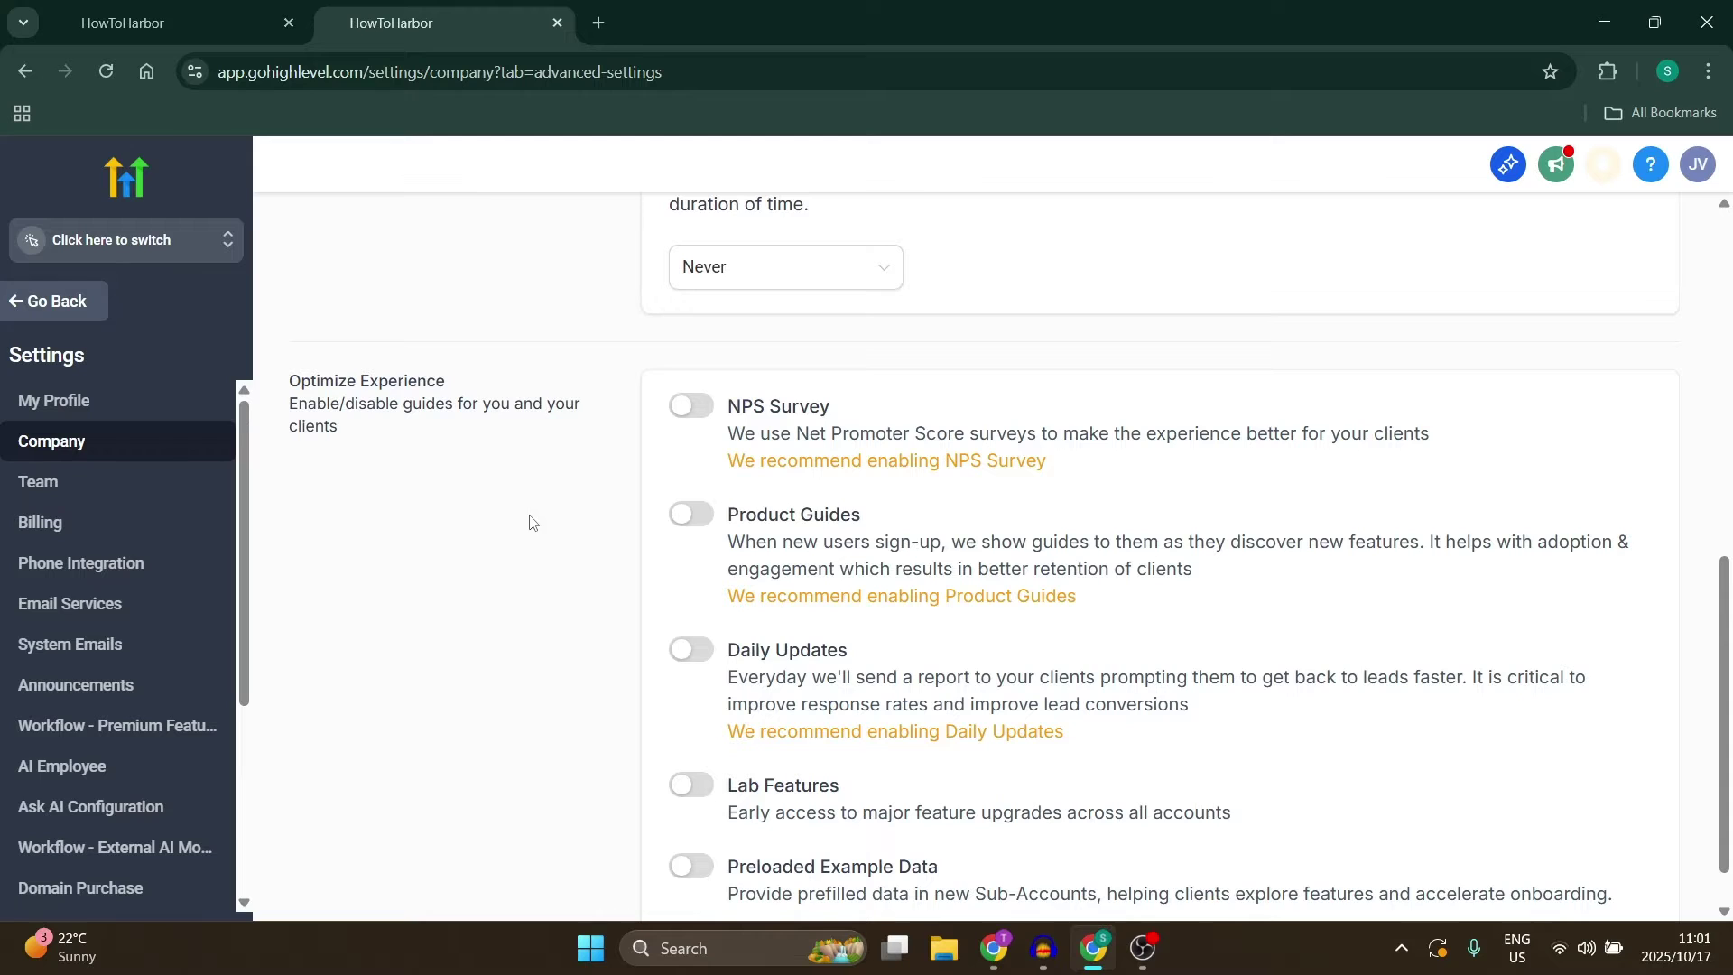
scroll(632, 506, down, 1)
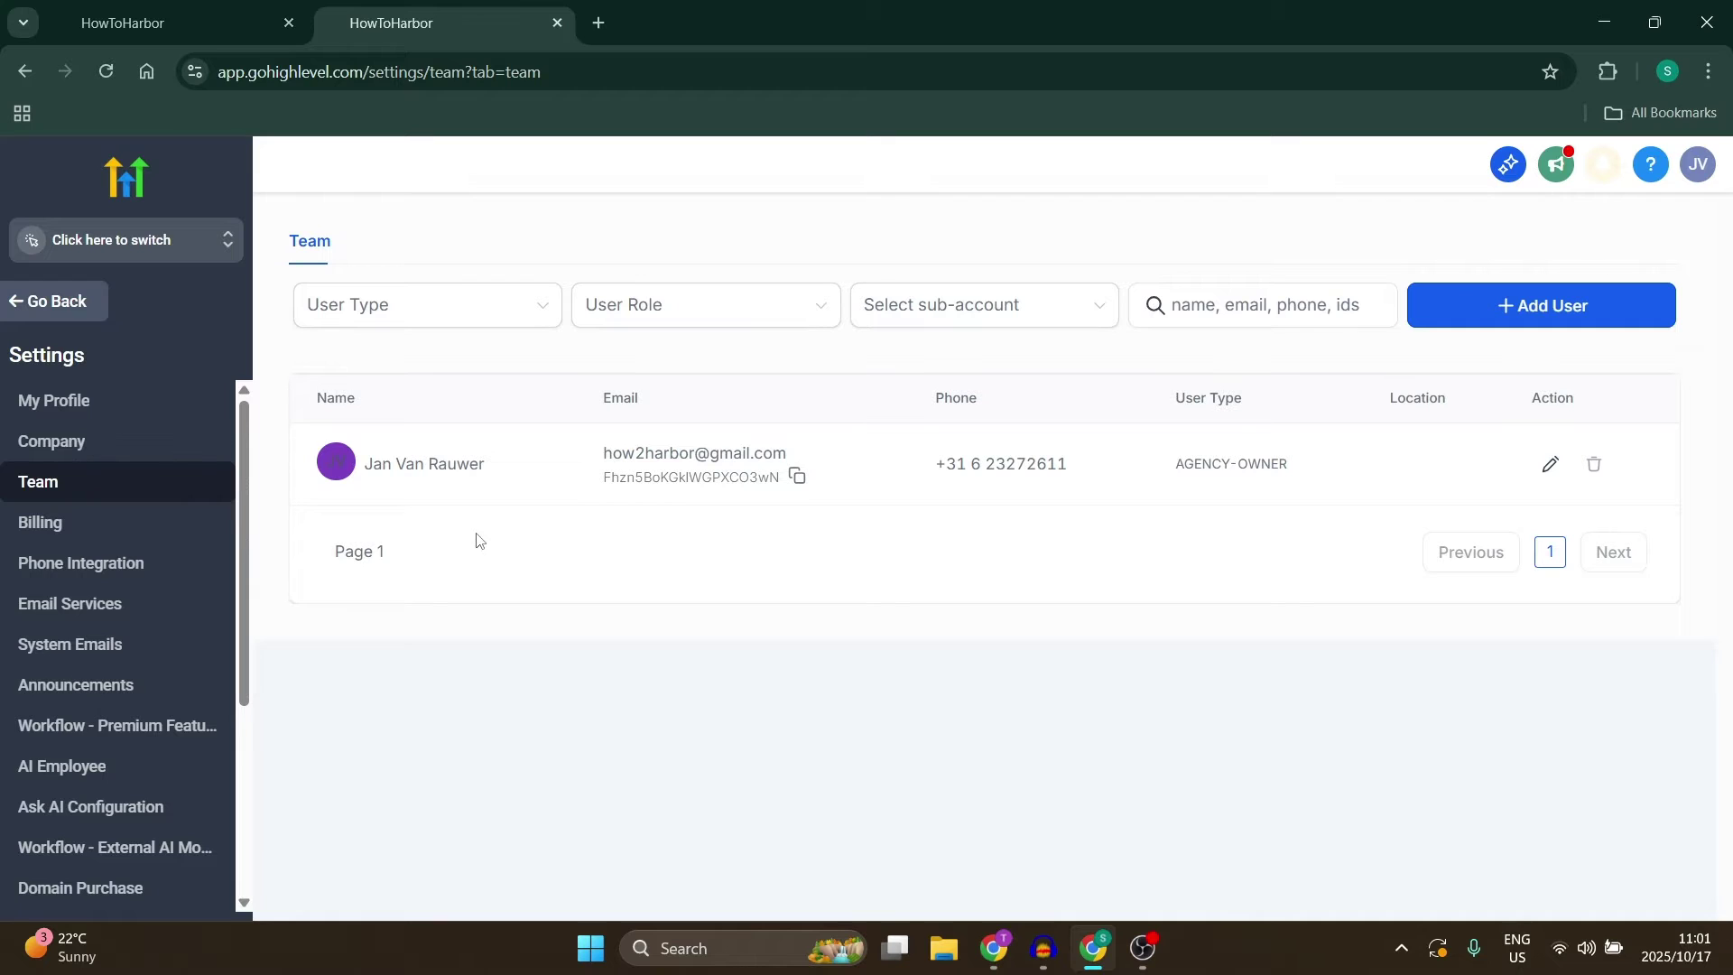
From the Team settings, open the form for adding a user and expand the advanced settings in its user info.
click(1516, 313)
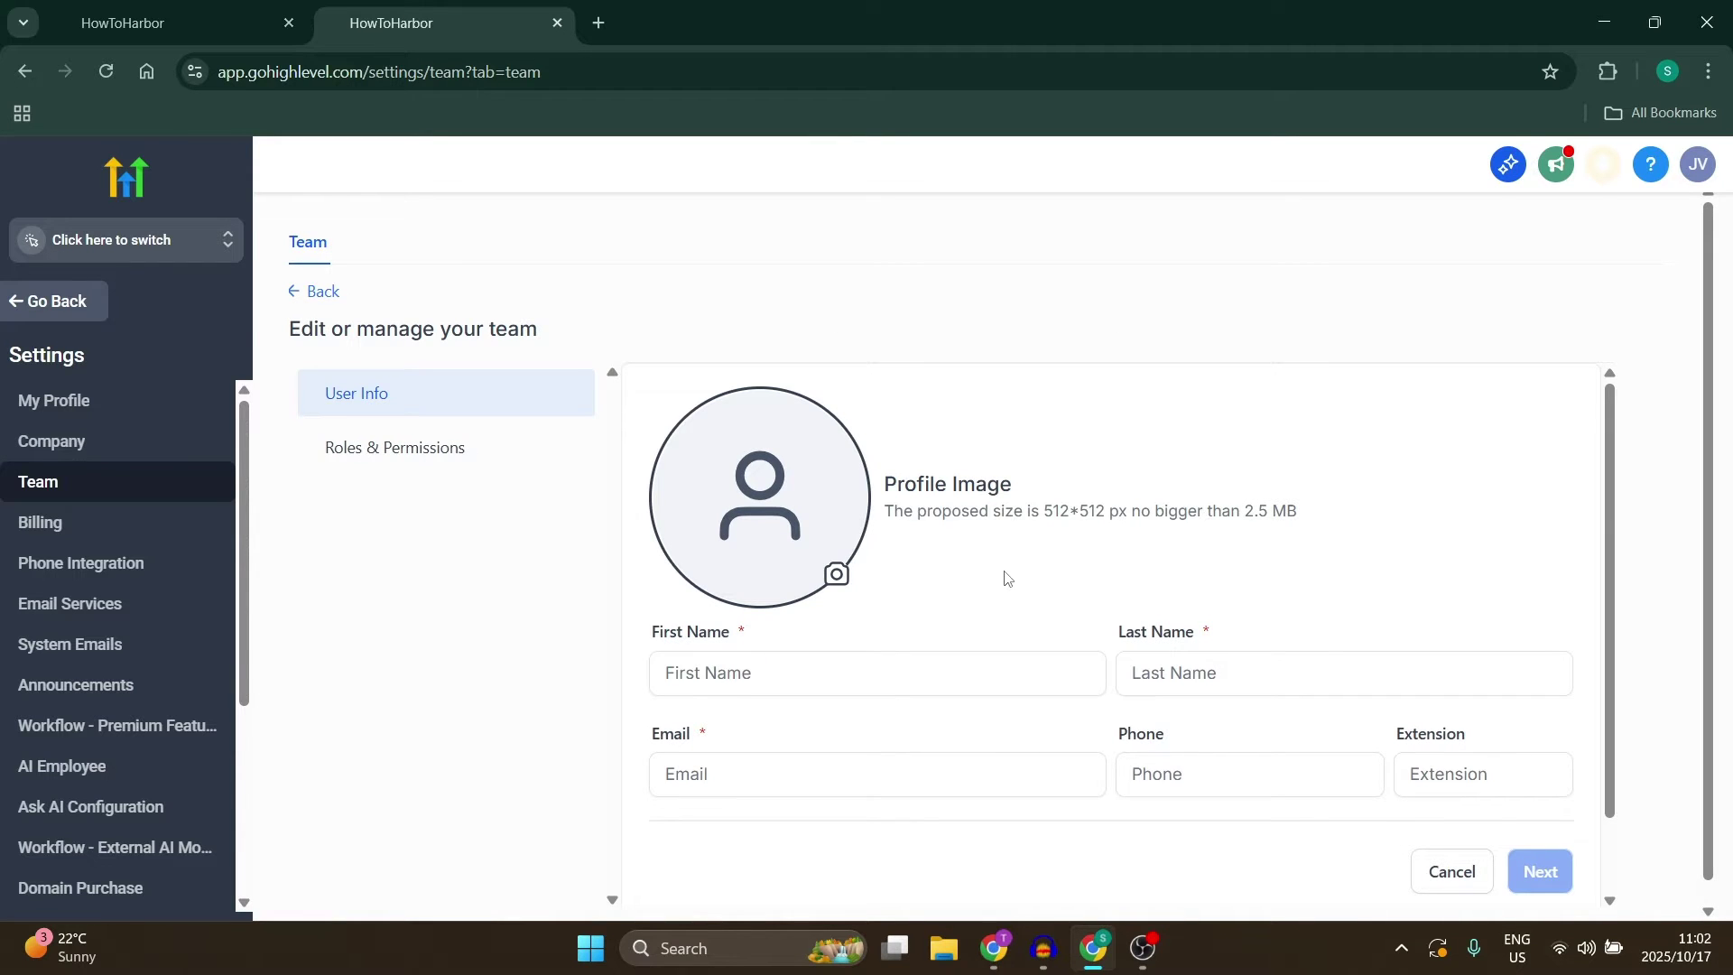
scroll(1004, 587, down, 1)
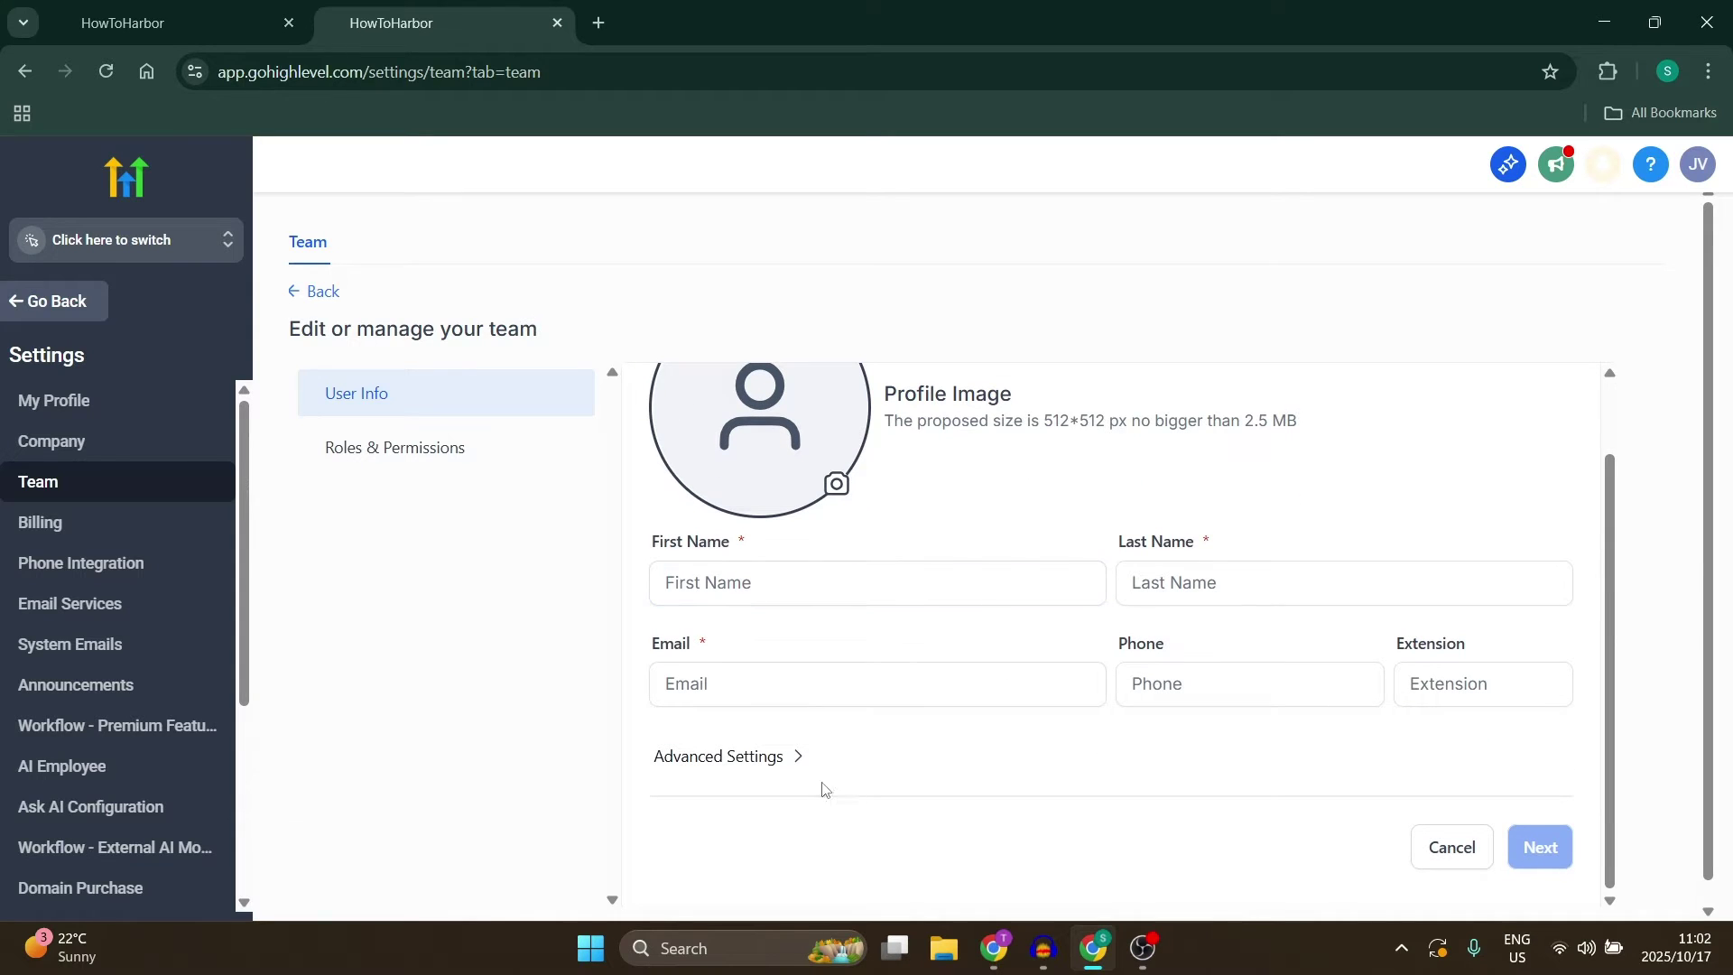
click(775, 756)
scroll(882, 661, down, 2)
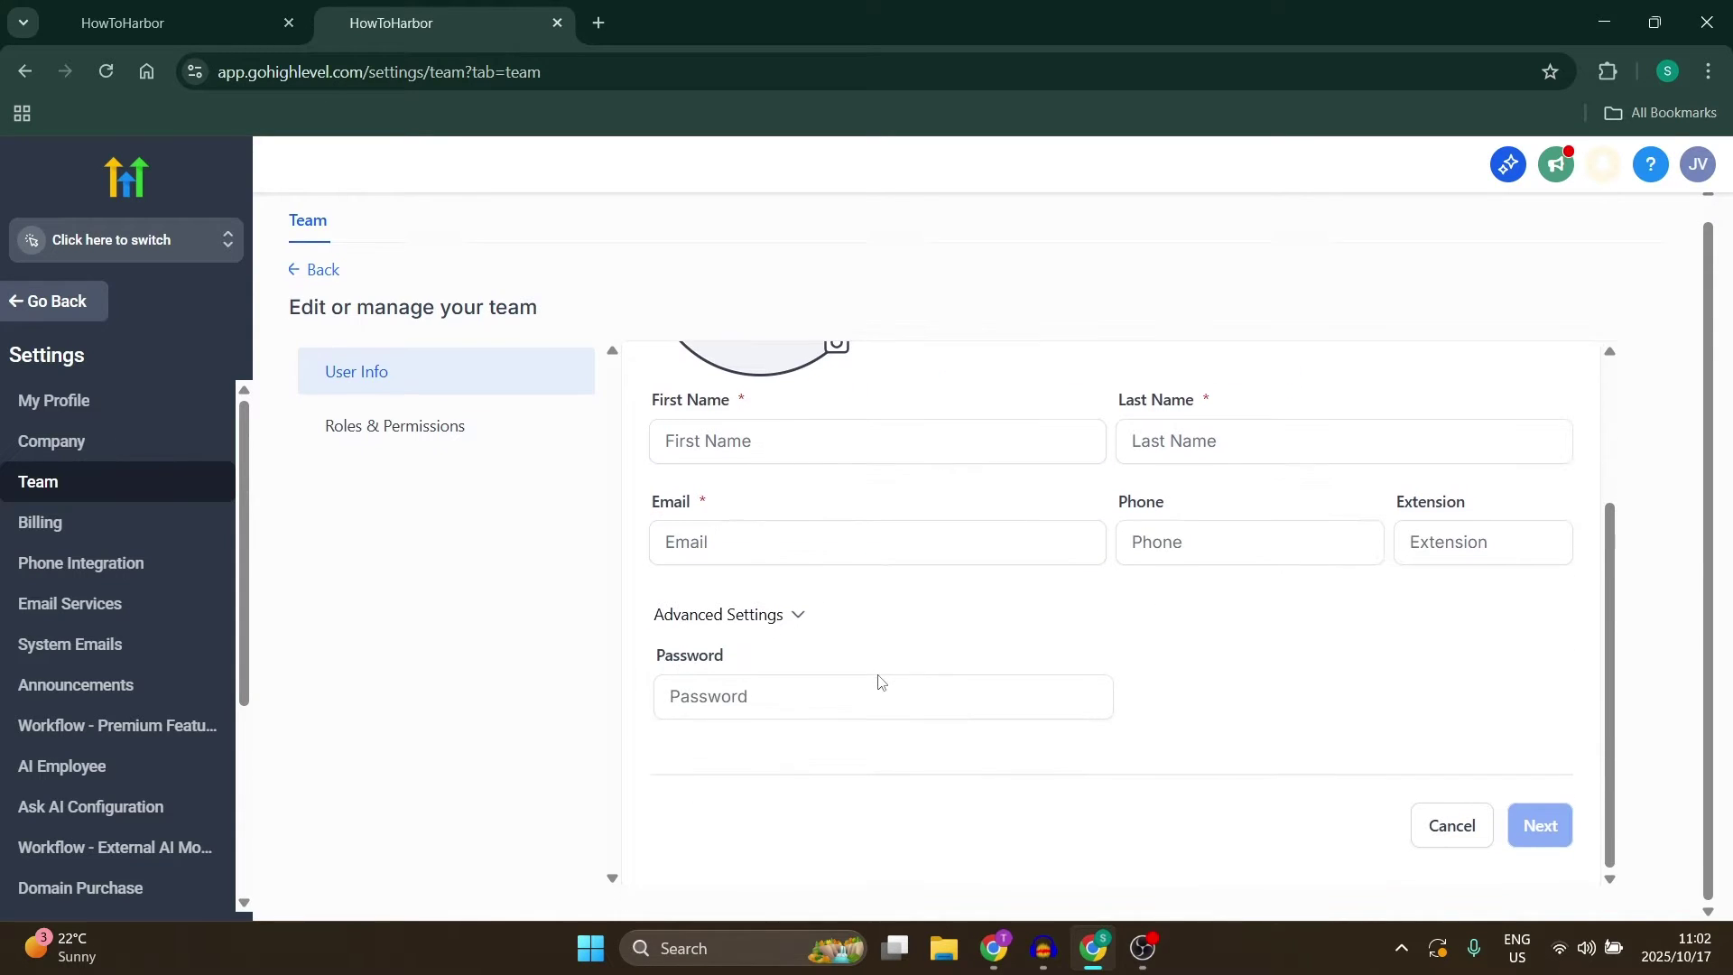
Open the new user's Roles & Permissions and look through the list of permission categories.
click(423, 437)
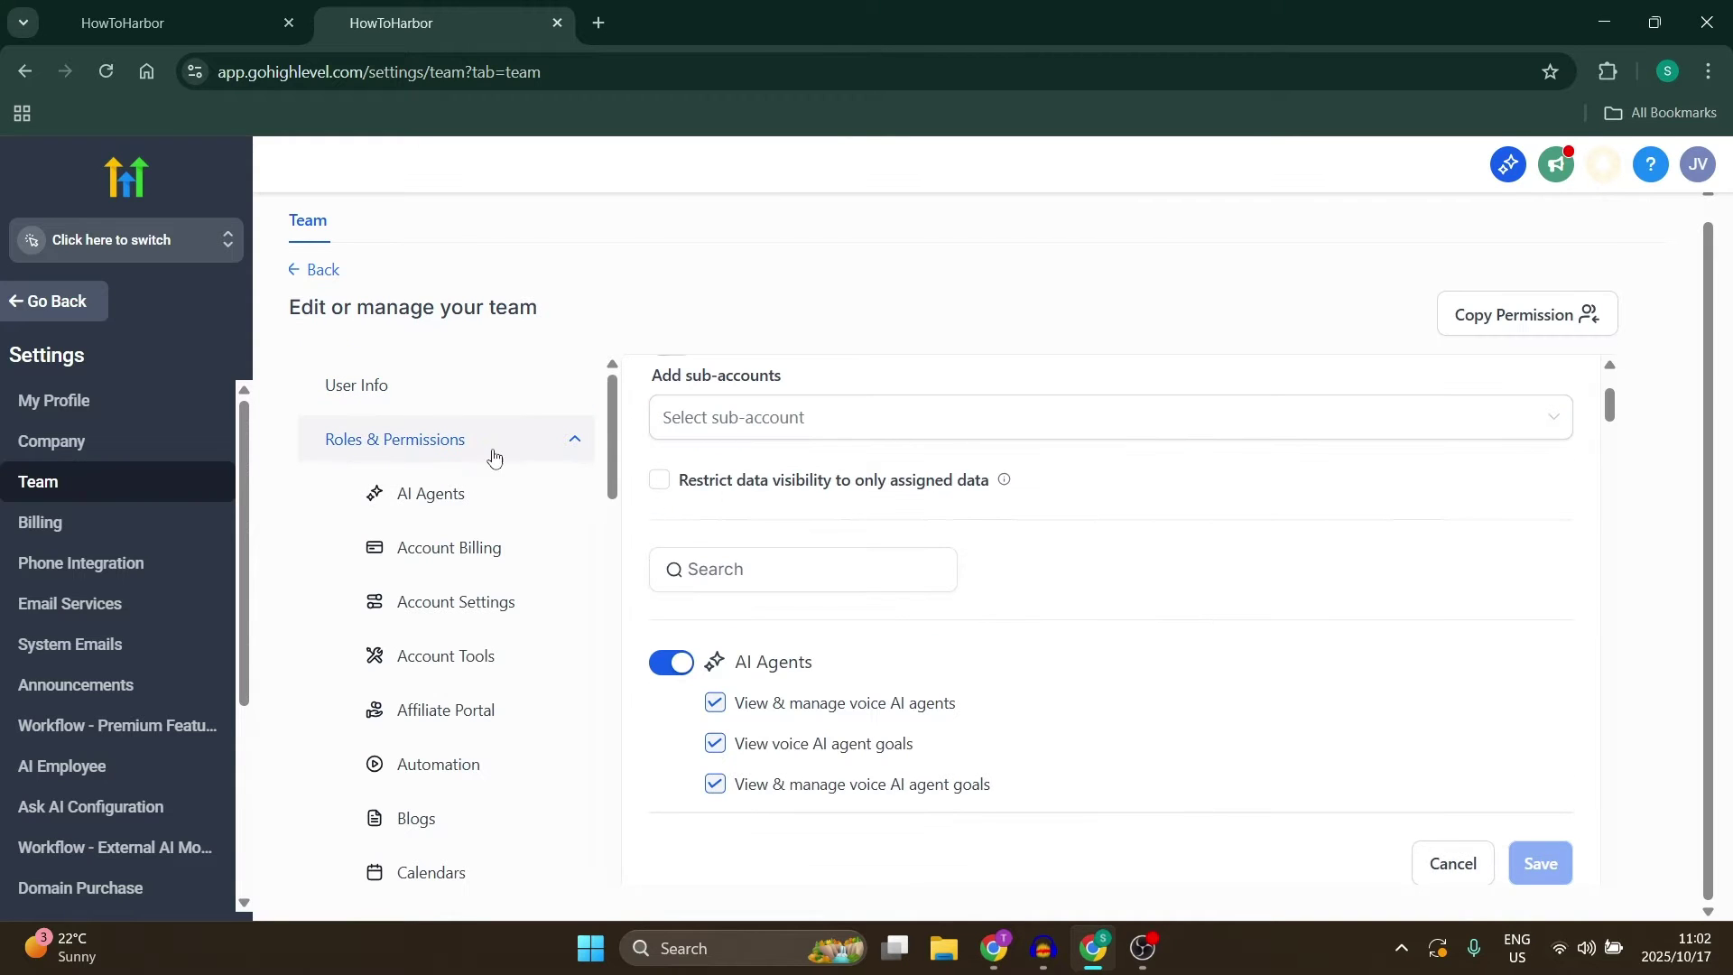
scroll(496, 479, down, 3)
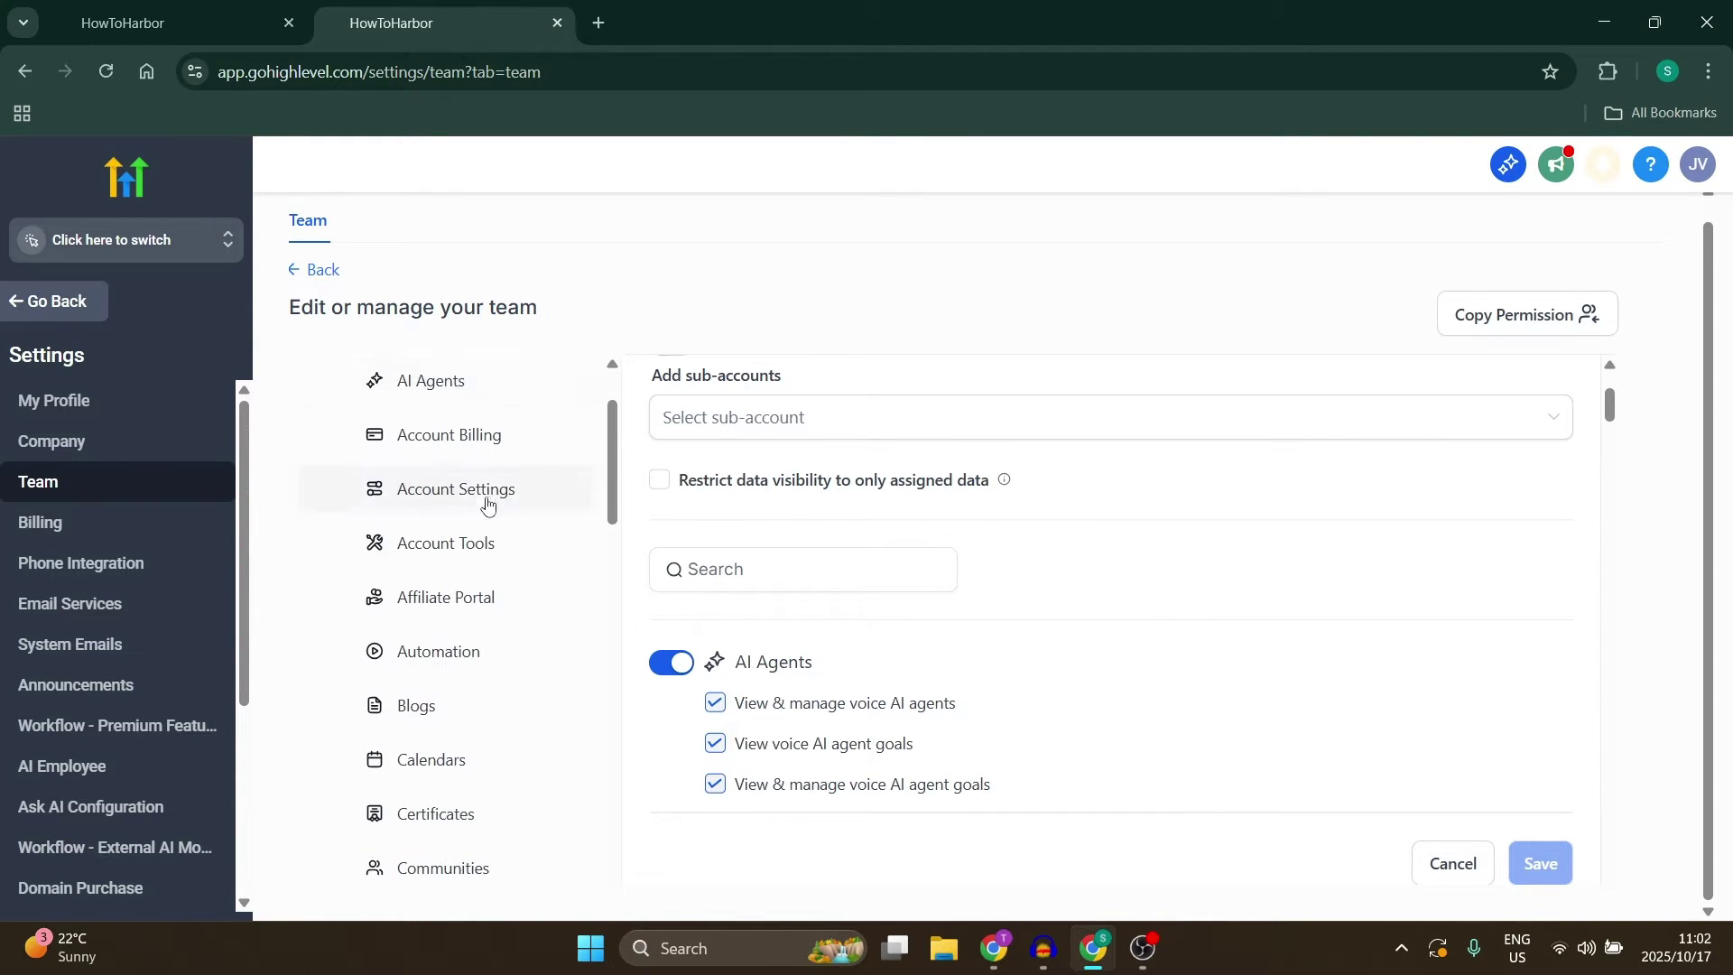
scroll(479, 612, down, 6)
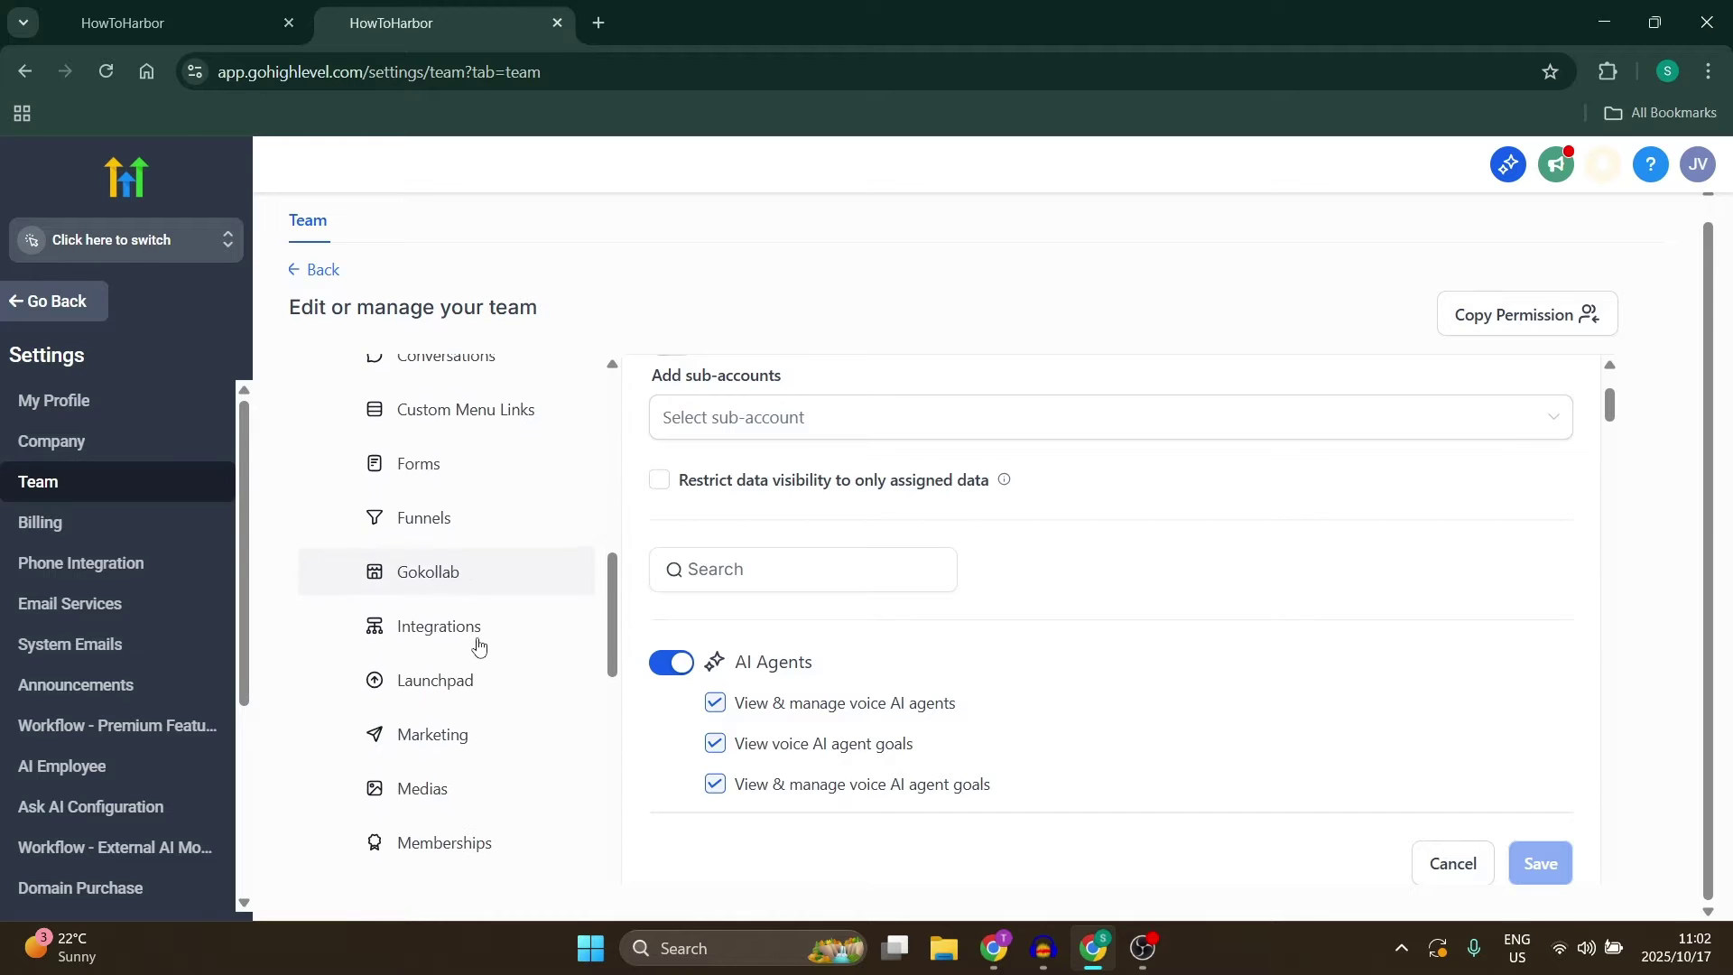
scroll(479, 647, up, 10)
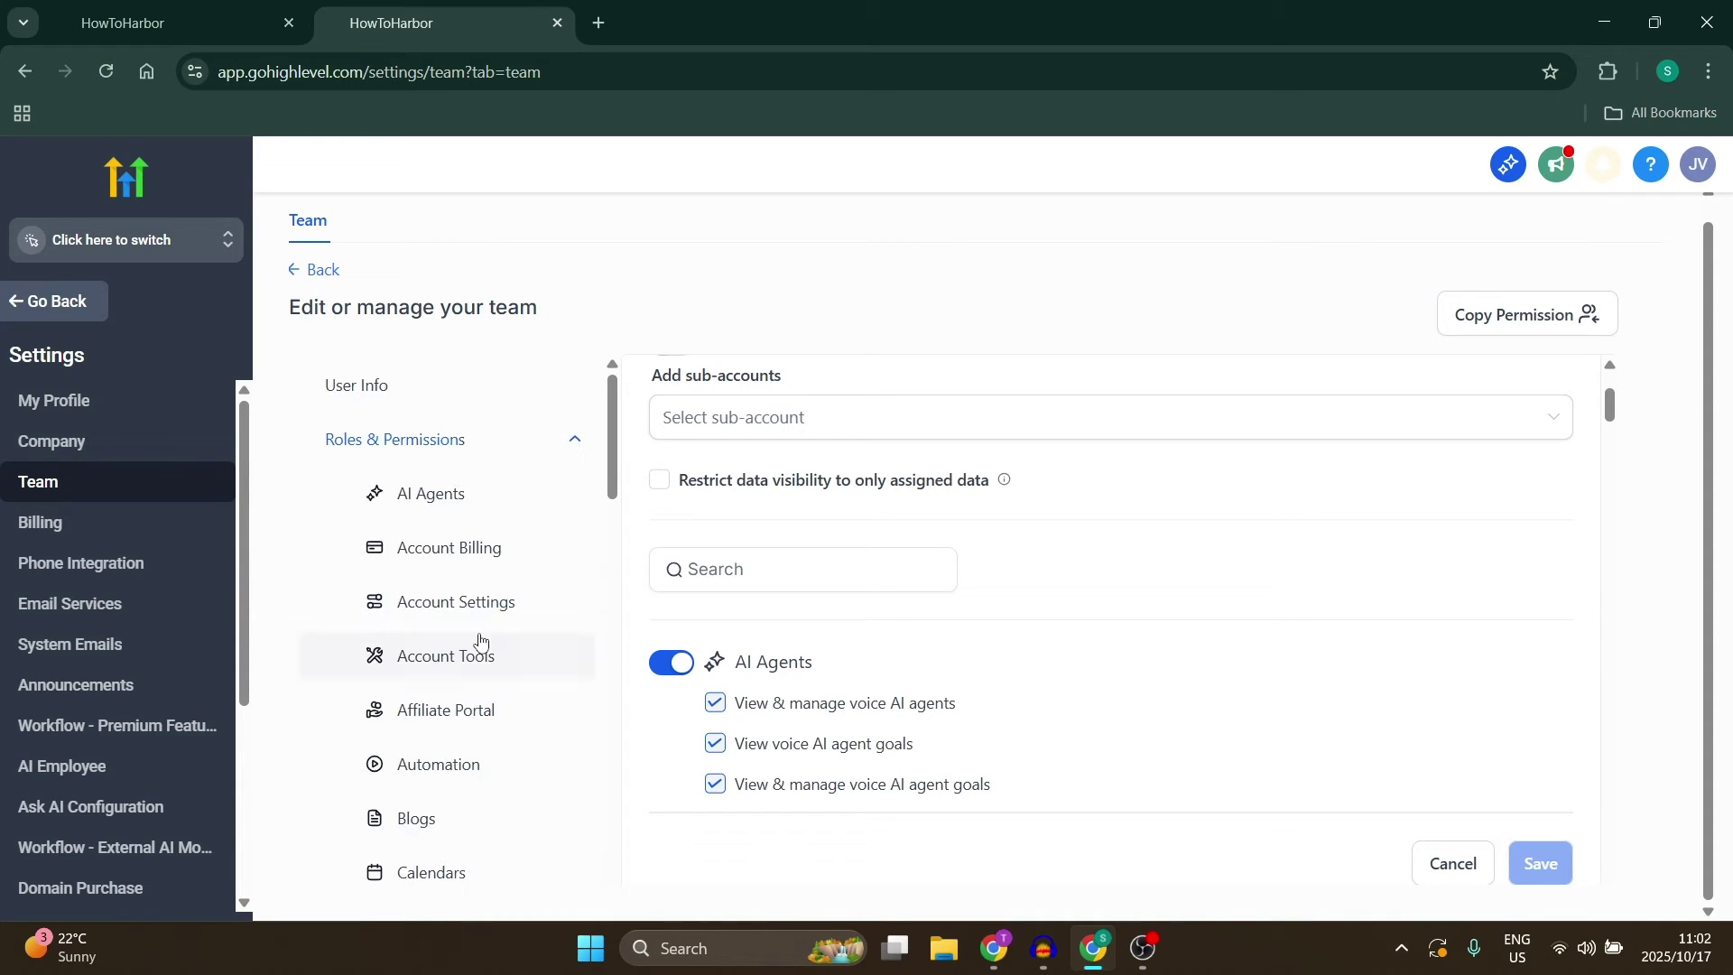
Examine the individual permissions from AI Agents through Snapshots and the user type and role options, and leave the new-user form.
click(452, 500)
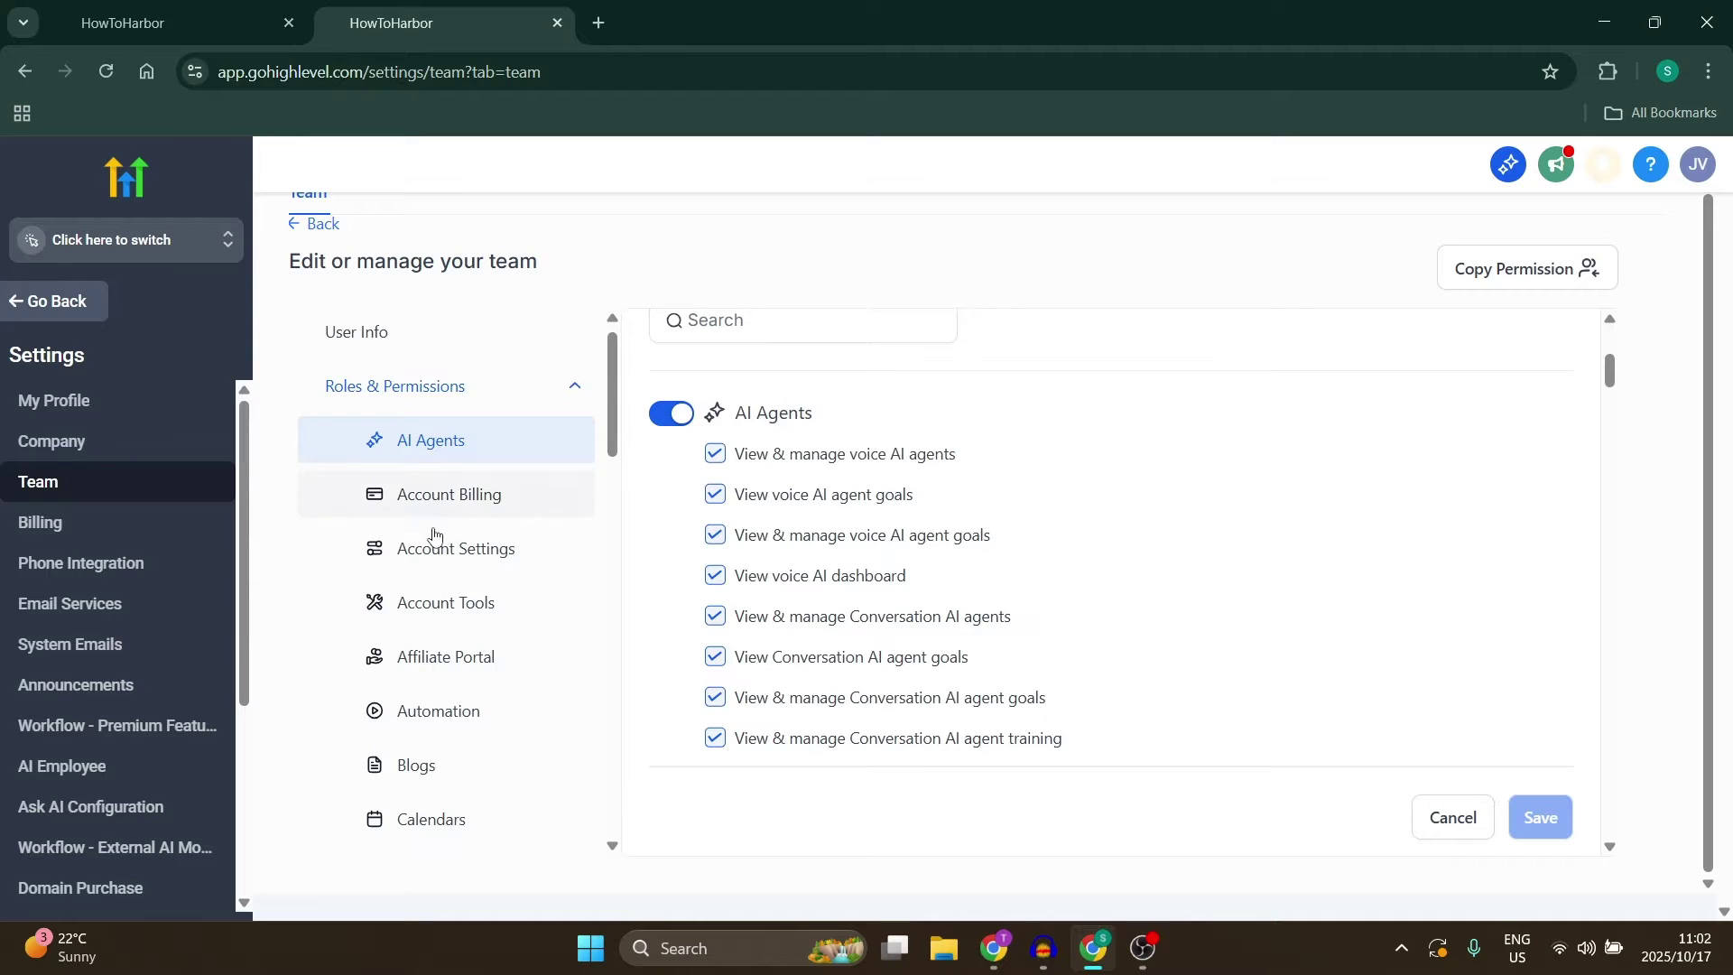
scroll(446, 576, down, 8)
scroll(448, 632, down, 8)
scroll(453, 681, up, 15)
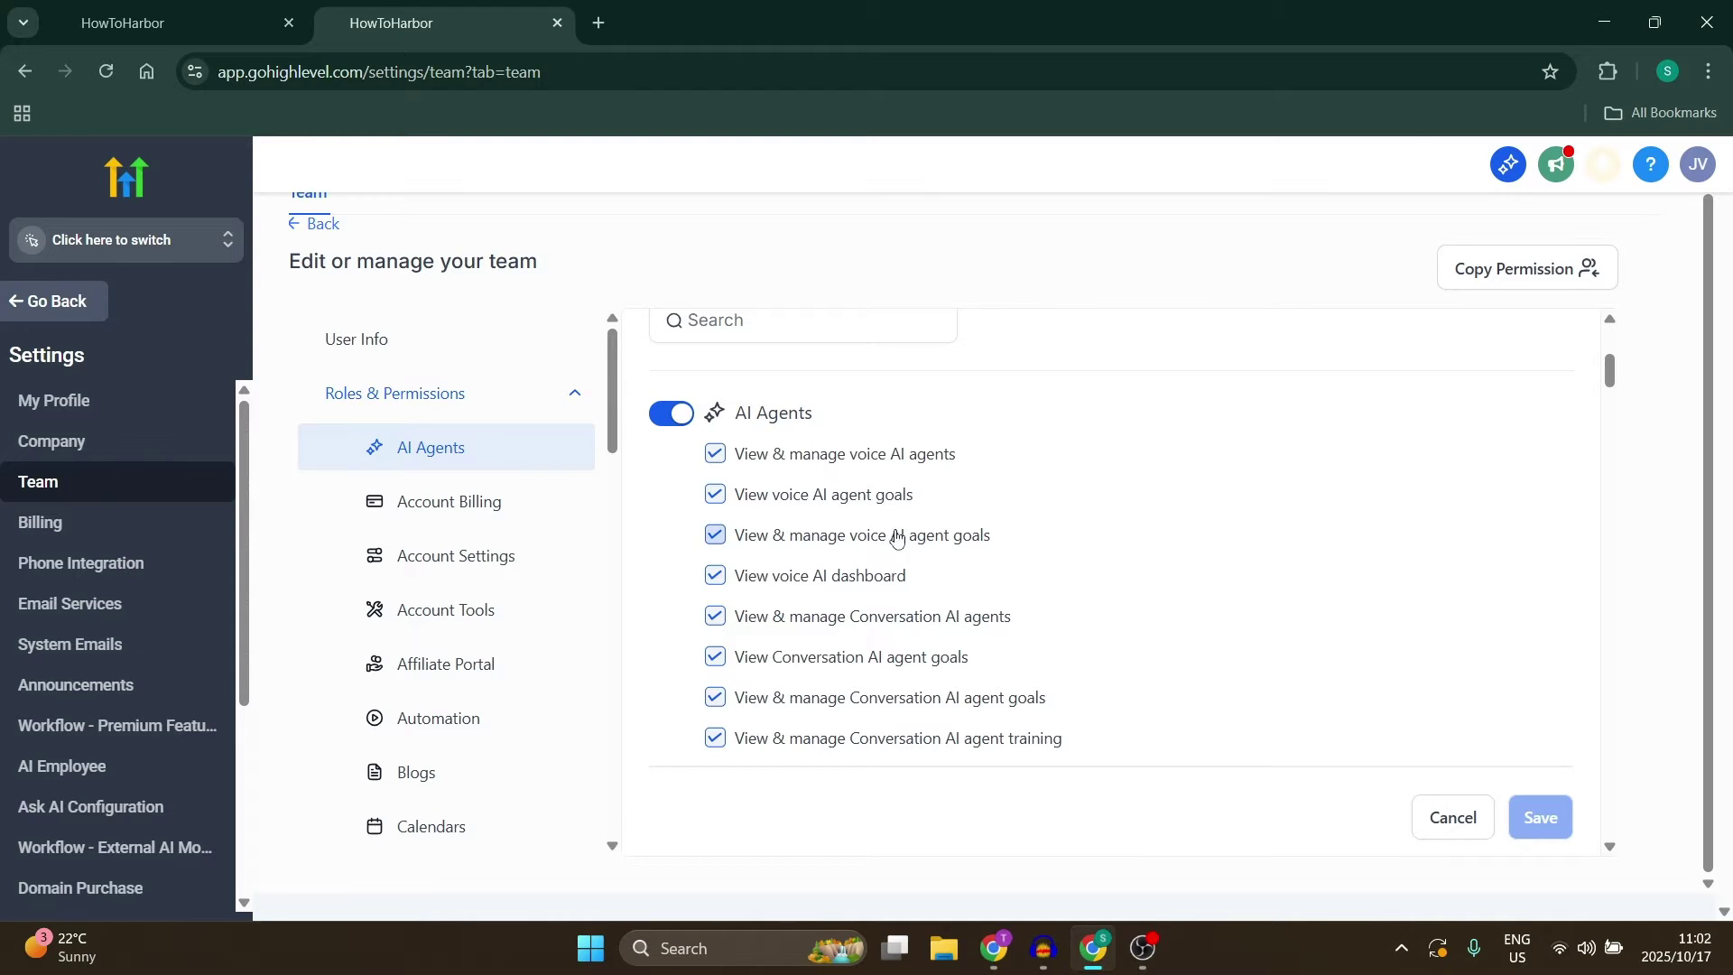
scroll(866, 555, down, 8)
scroll(817, 578, down, 15)
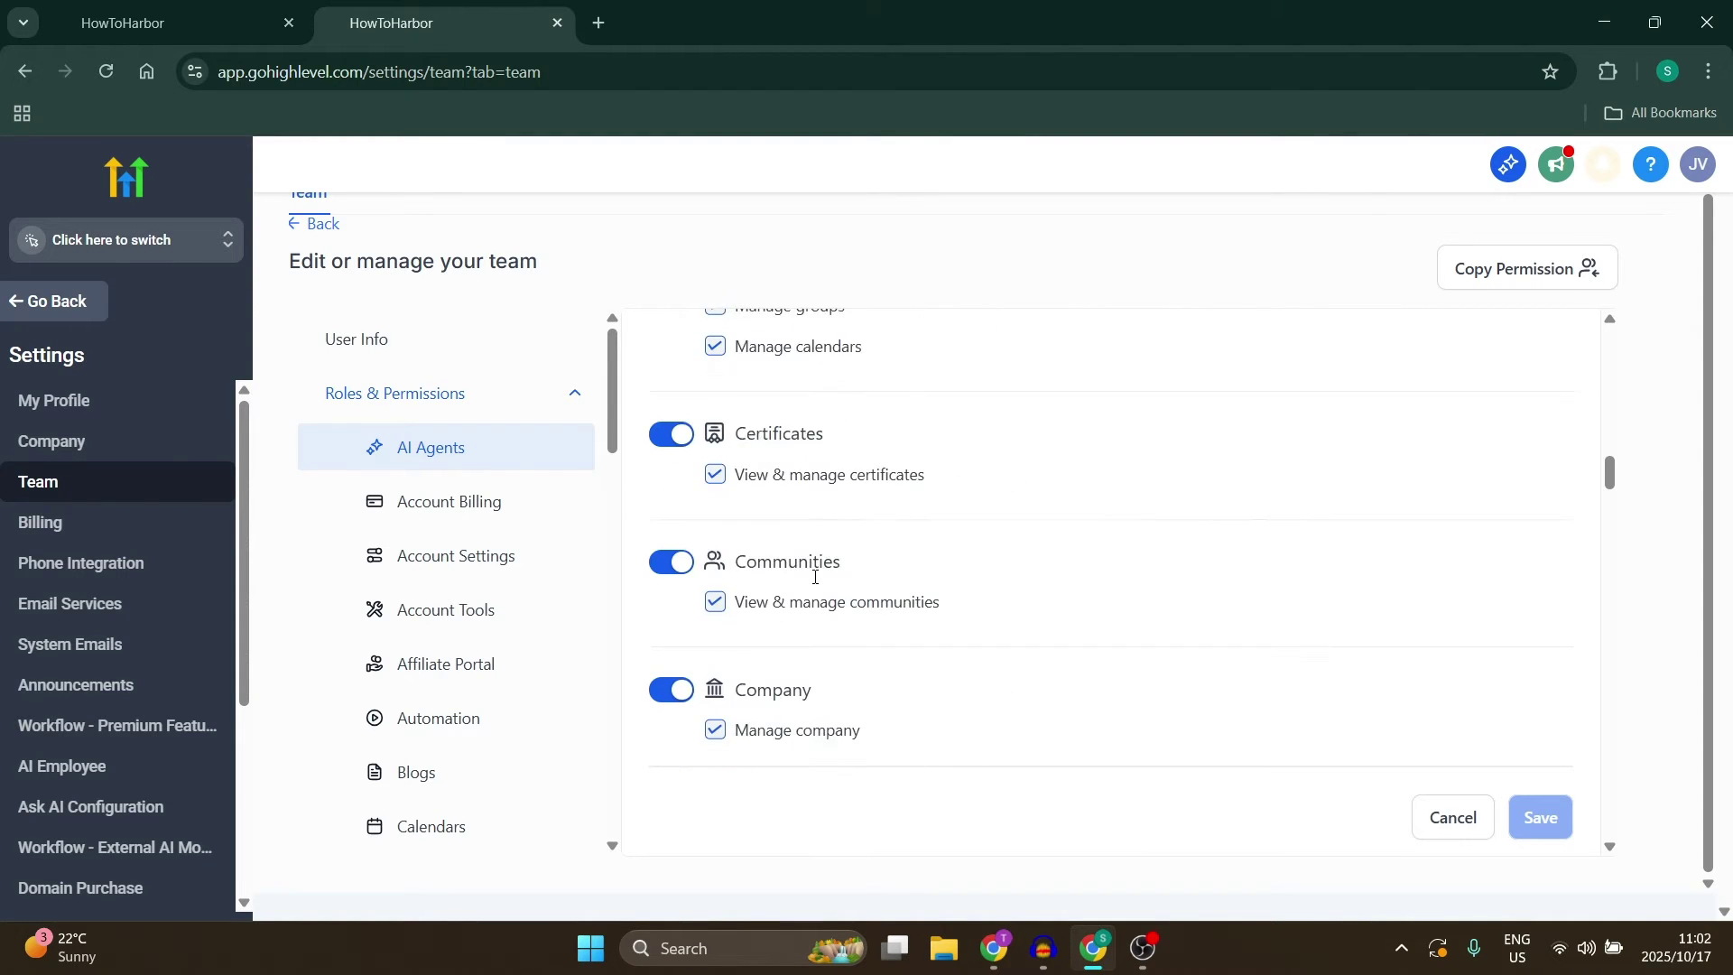
scroll(801, 562, down, 10)
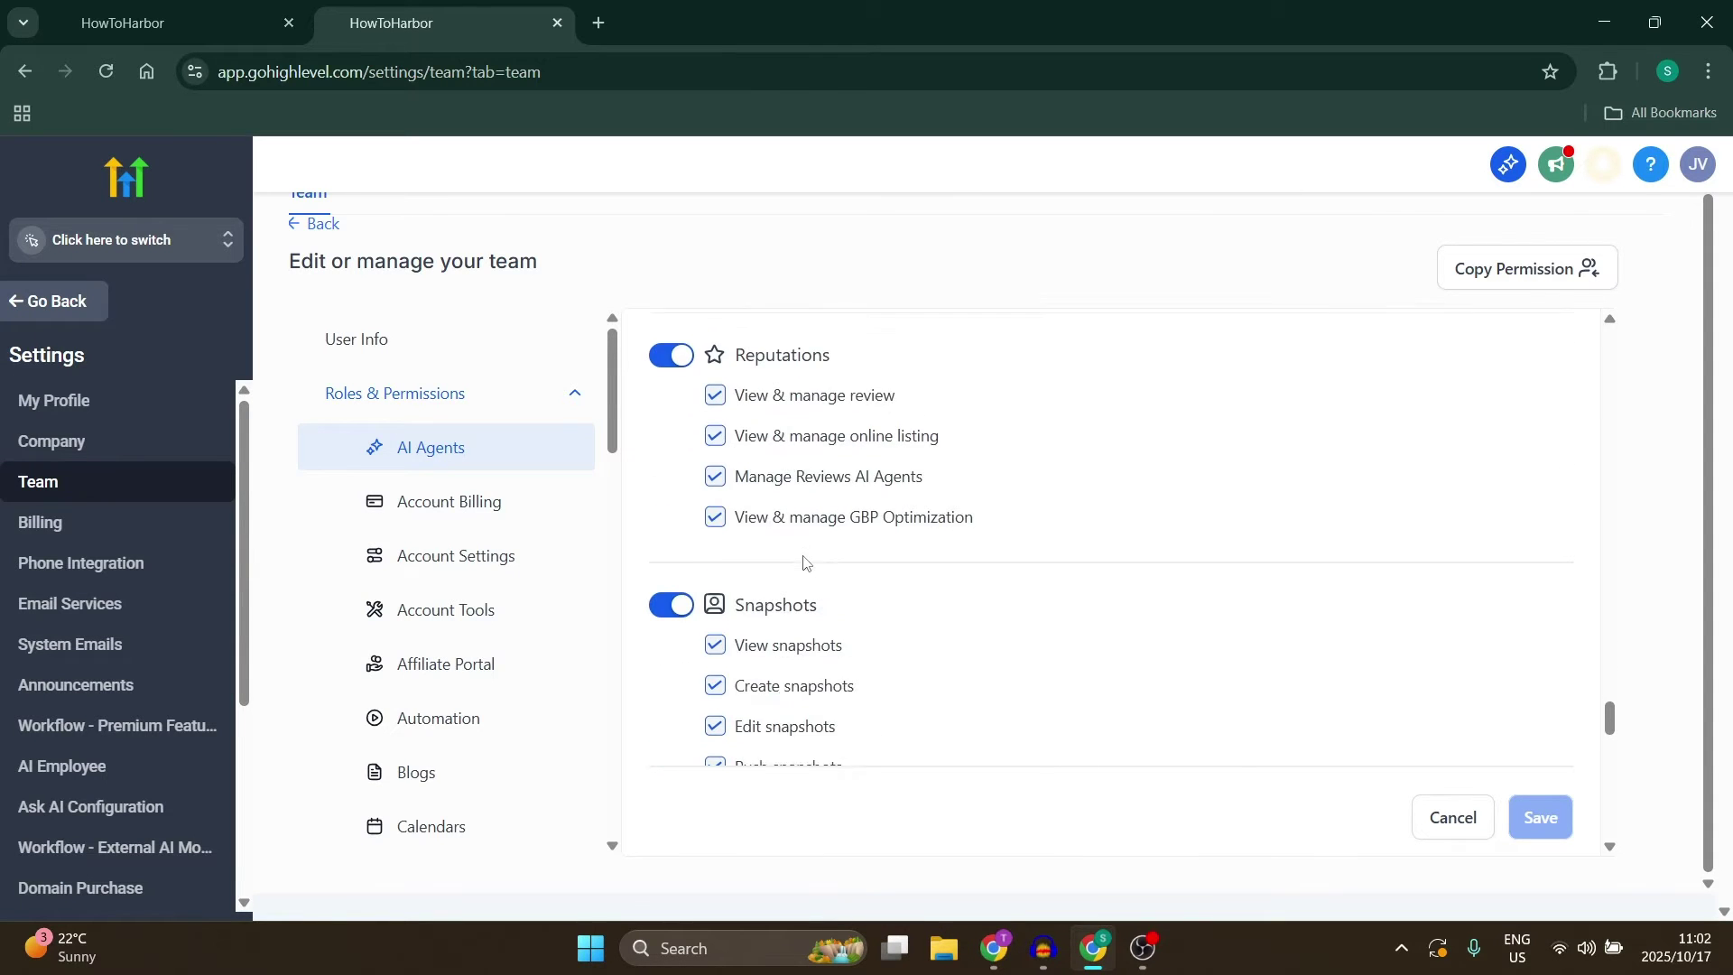
scroll(795, 515, up, 9)
scroll(795, 510, up, 20)
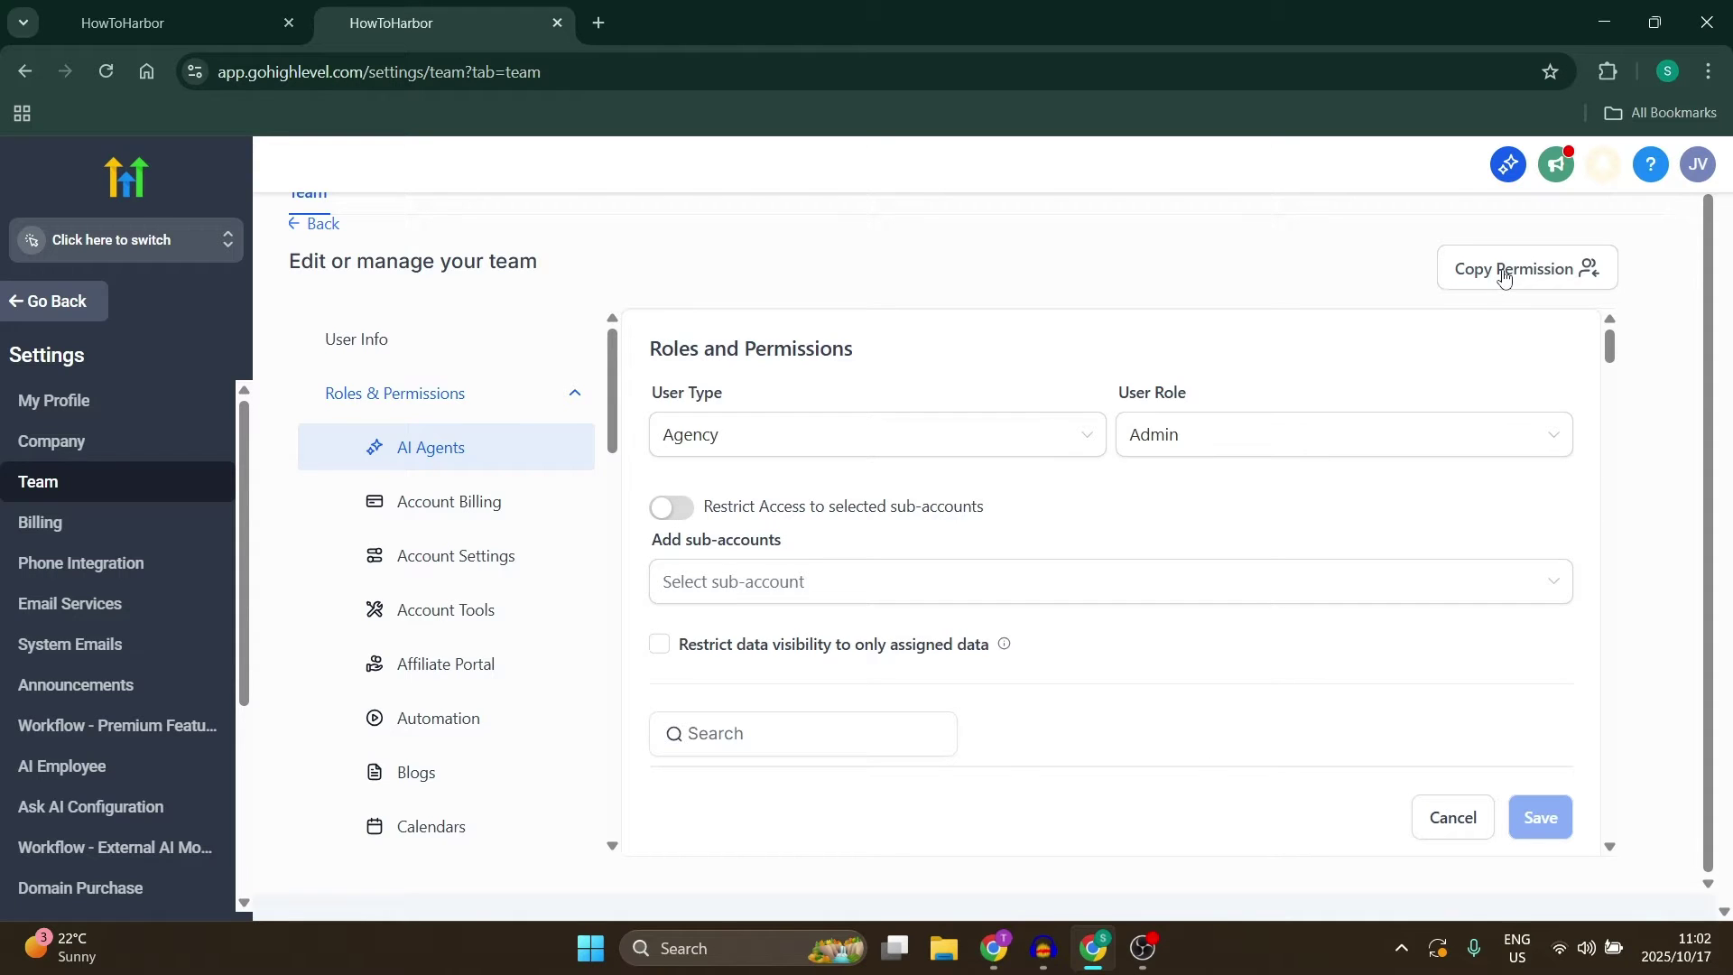
click(303, 225)
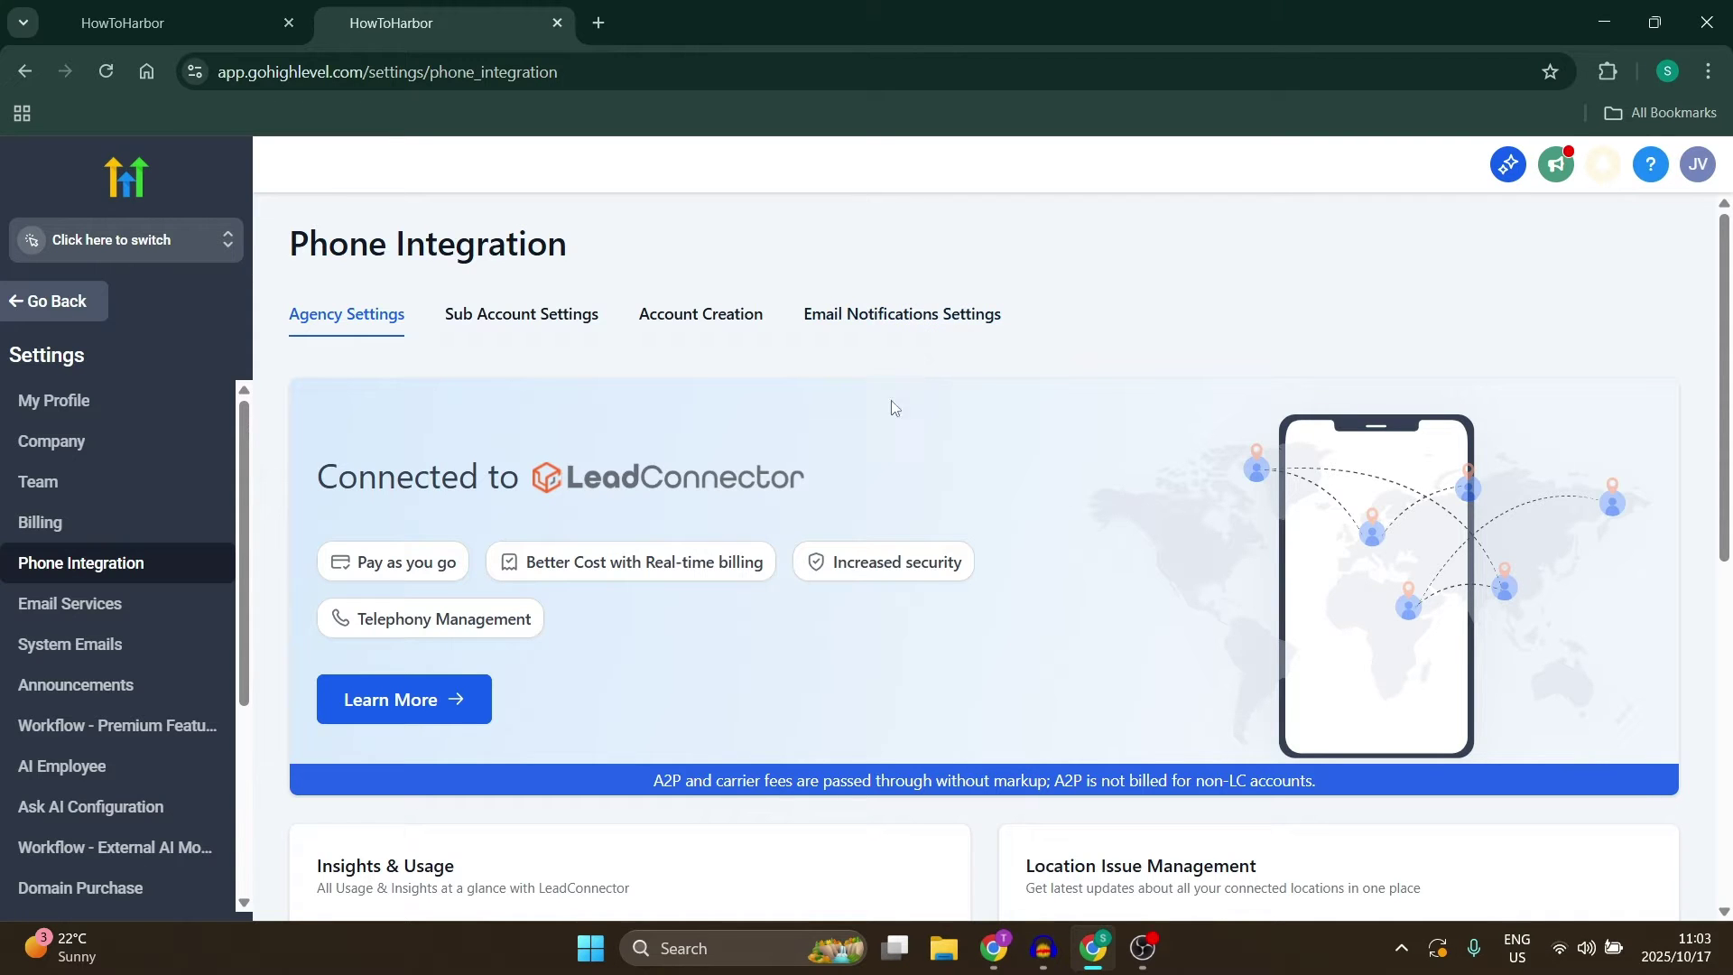
Review the Phone Integration agency settings, including Insights & Usage, Location Issue Management and Quick Links.
scroll(1002, 577, down, 3)
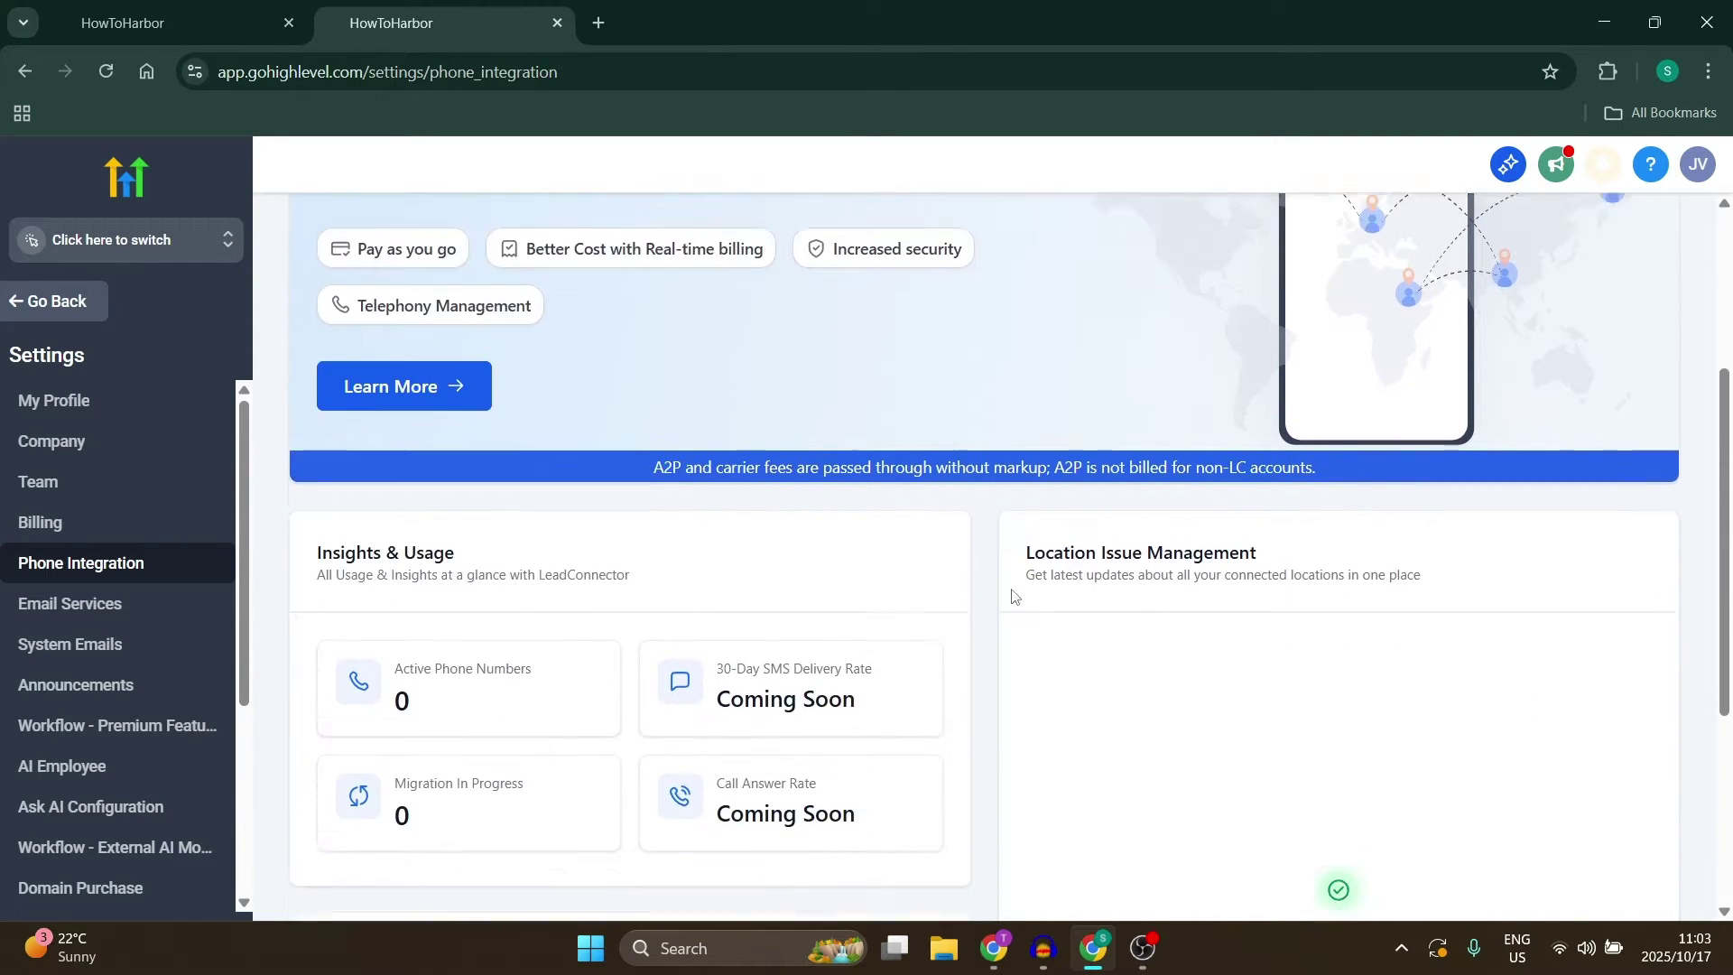
scroll(1014, 596, down, 4)
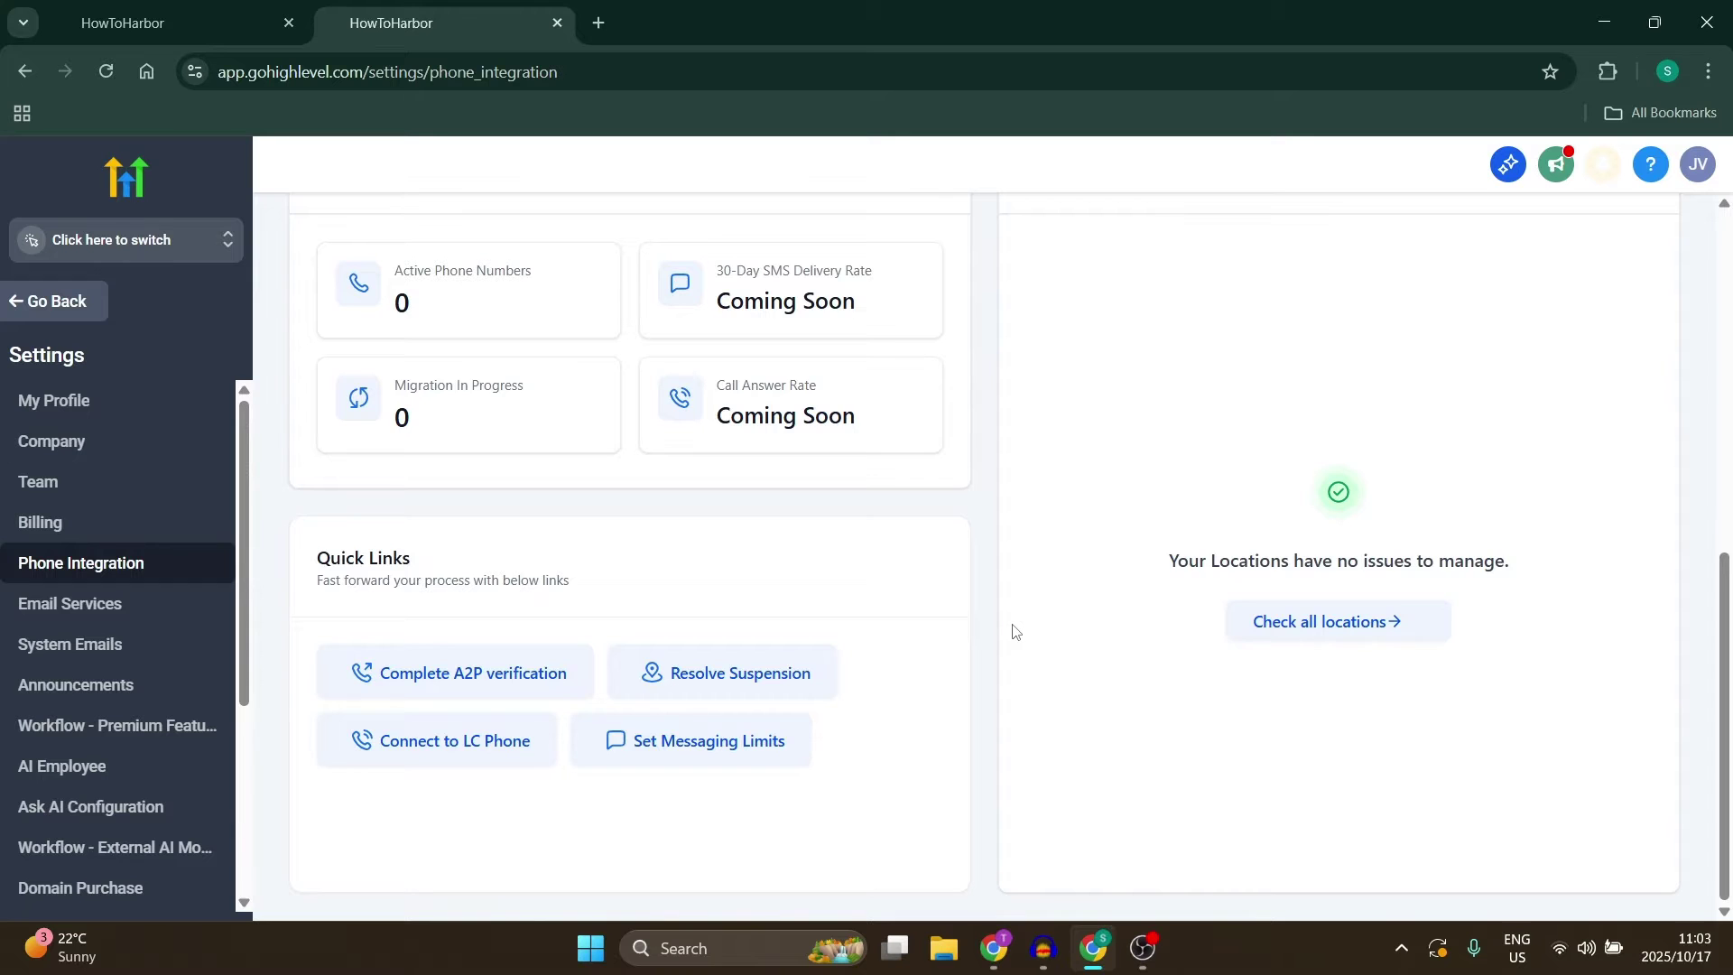
scroll(1015, 632, up, 1)
scroll(1013, 627, up, 6)
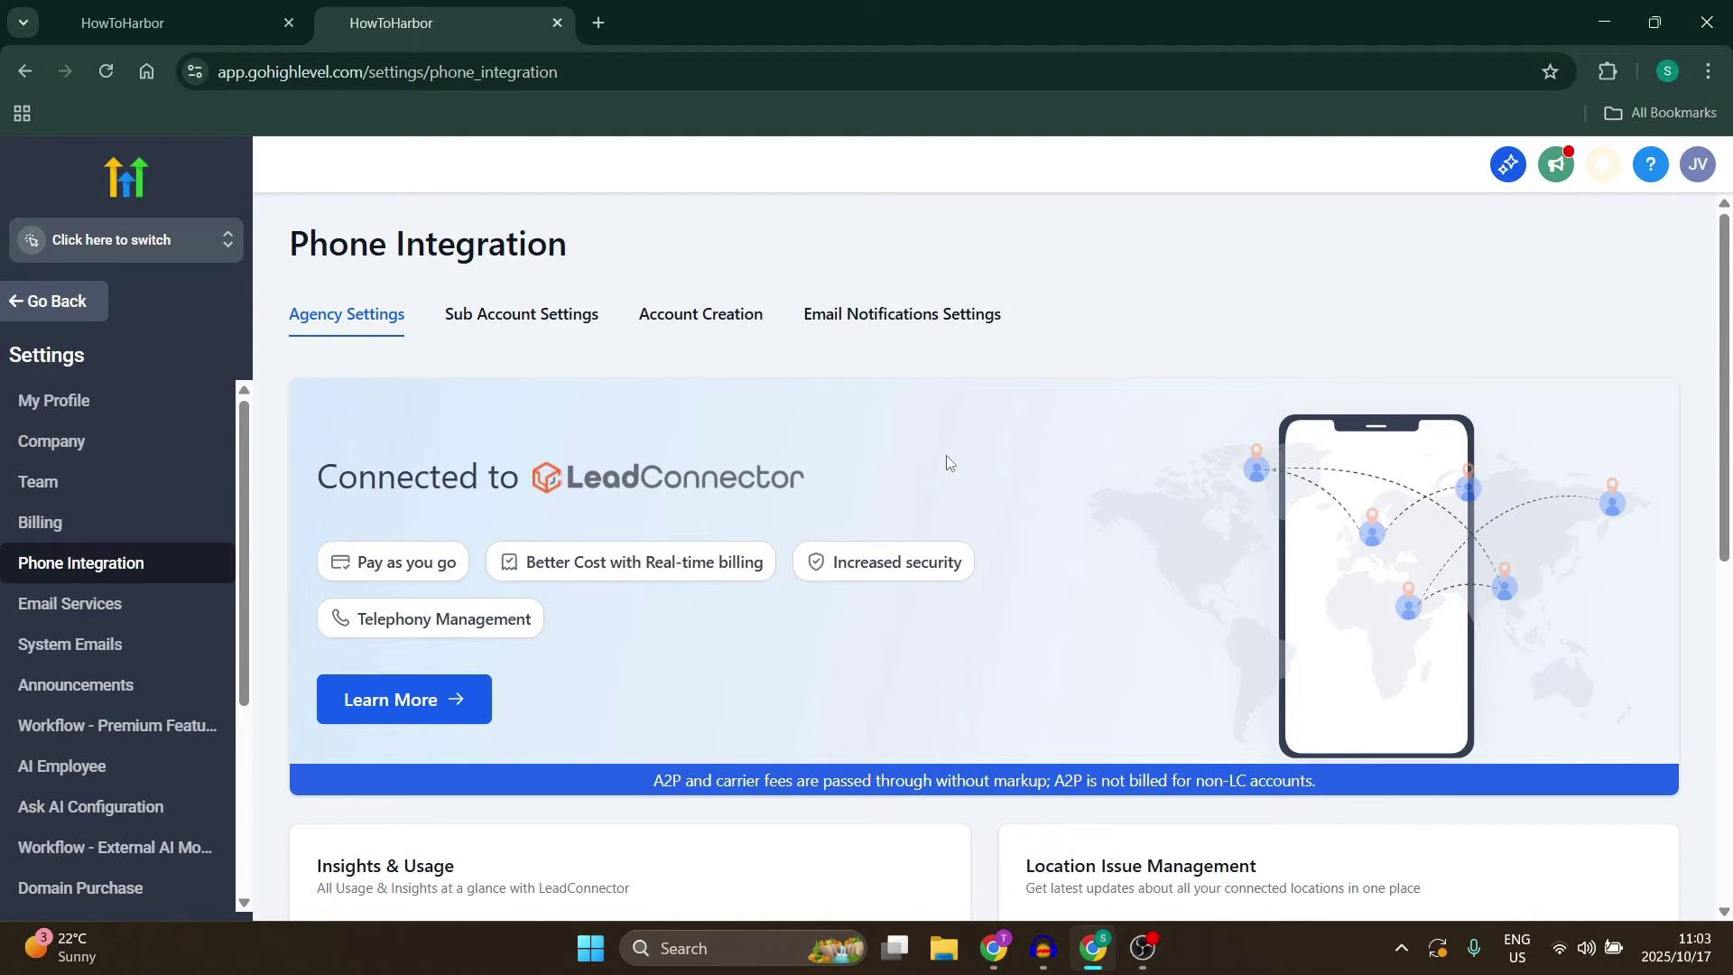
Open Email Services and review its Advanced Settings and the SMTP Service default provider options.
click(99, 604)
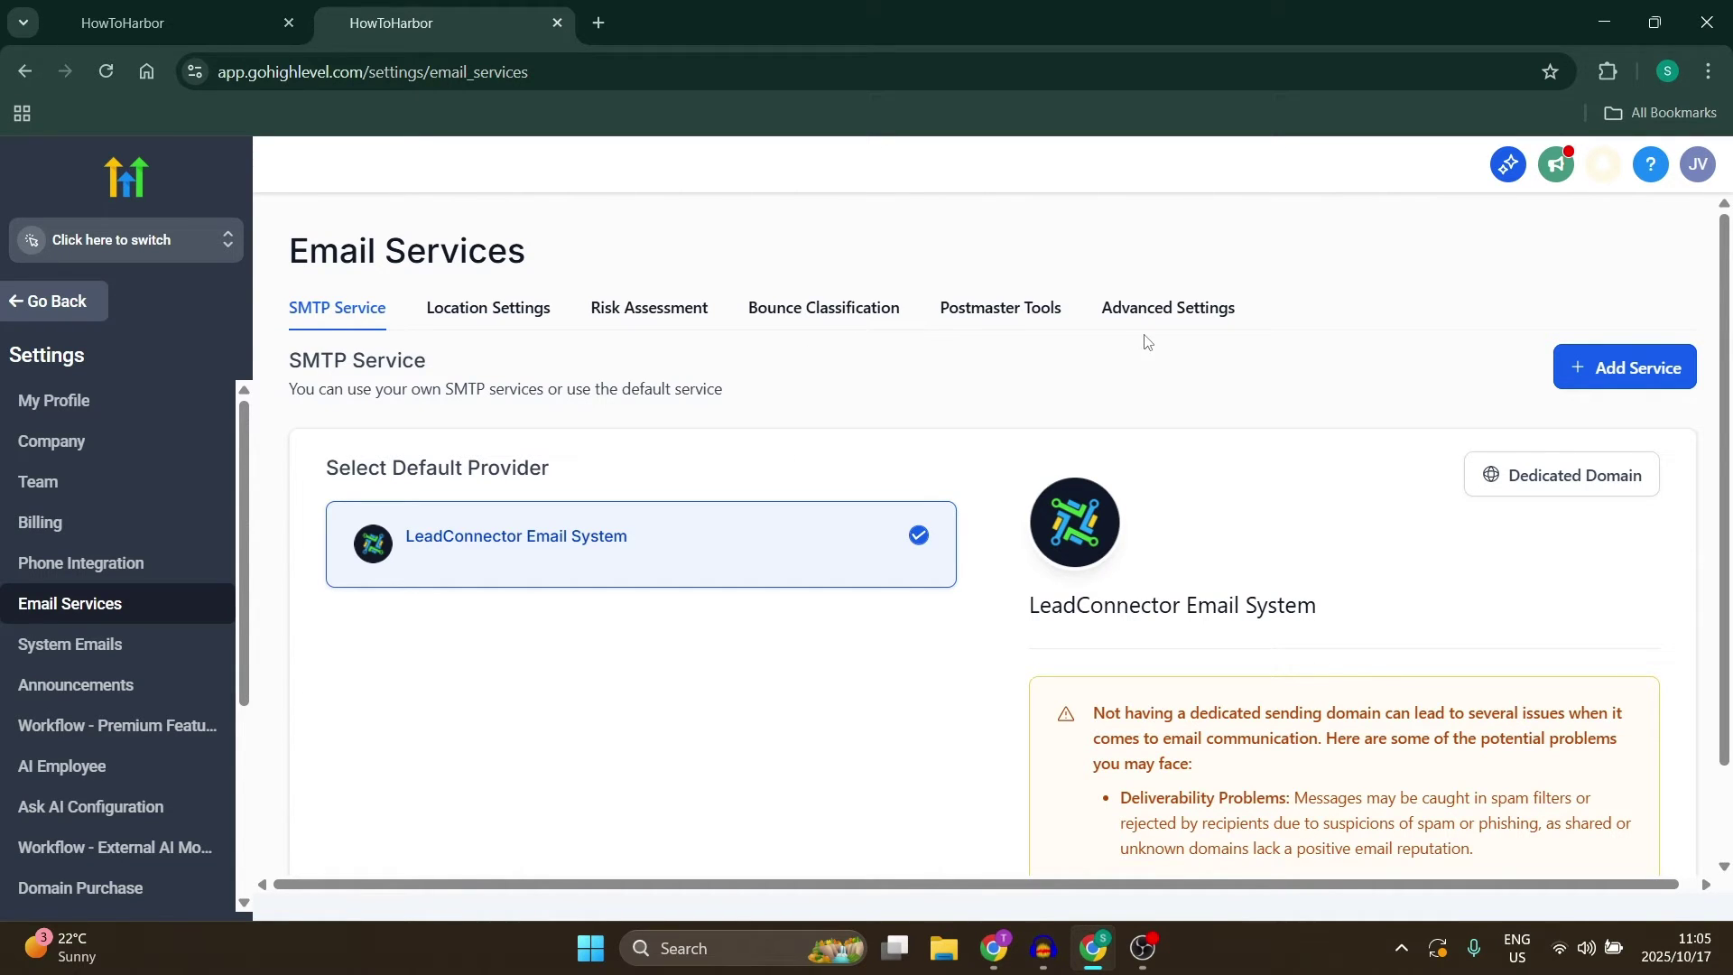
click(1149, 309)
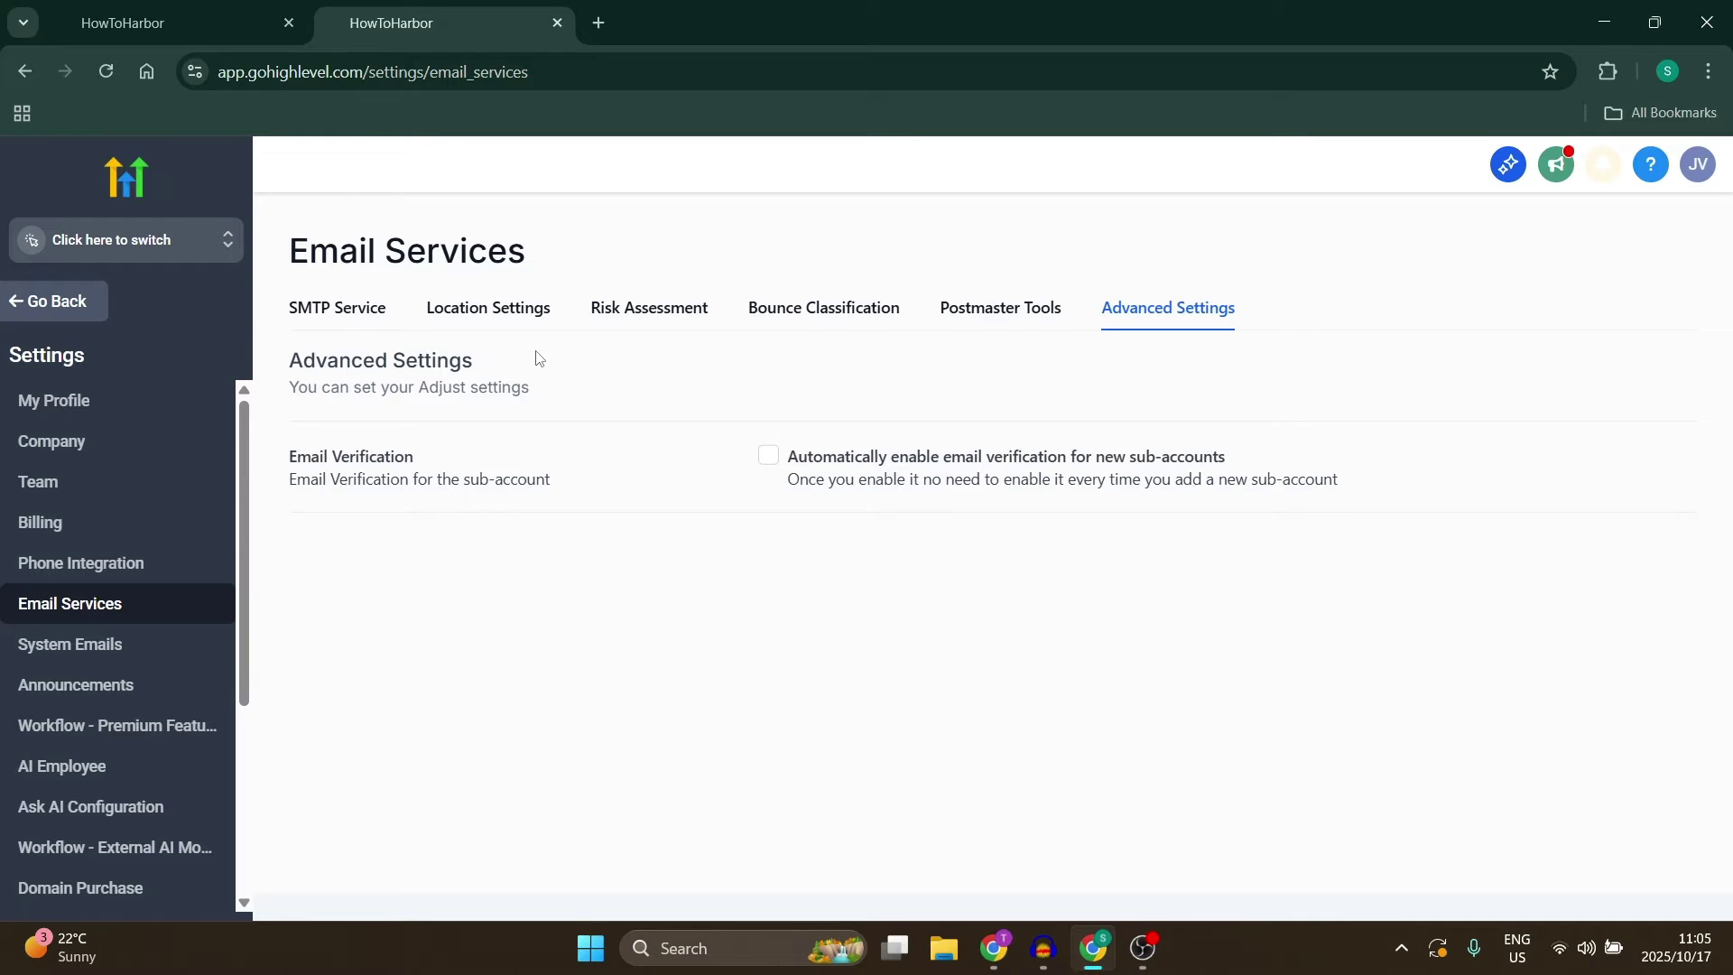
click(308, 310)
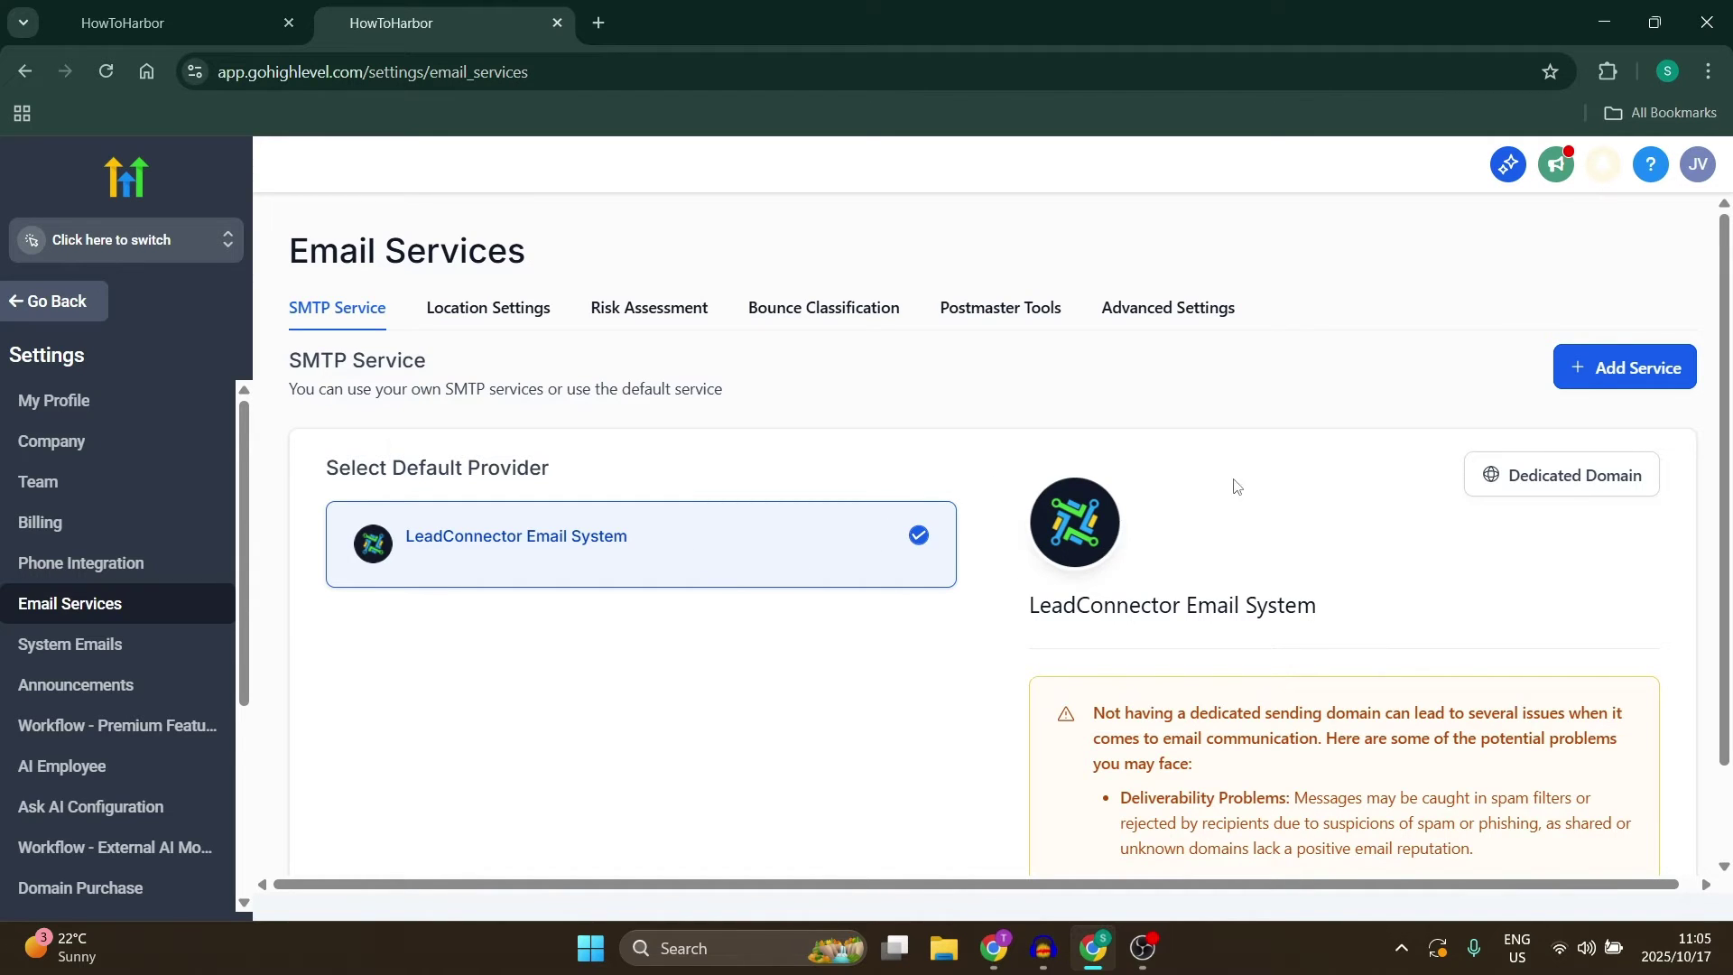
scroll(1134, 522, down, 1)
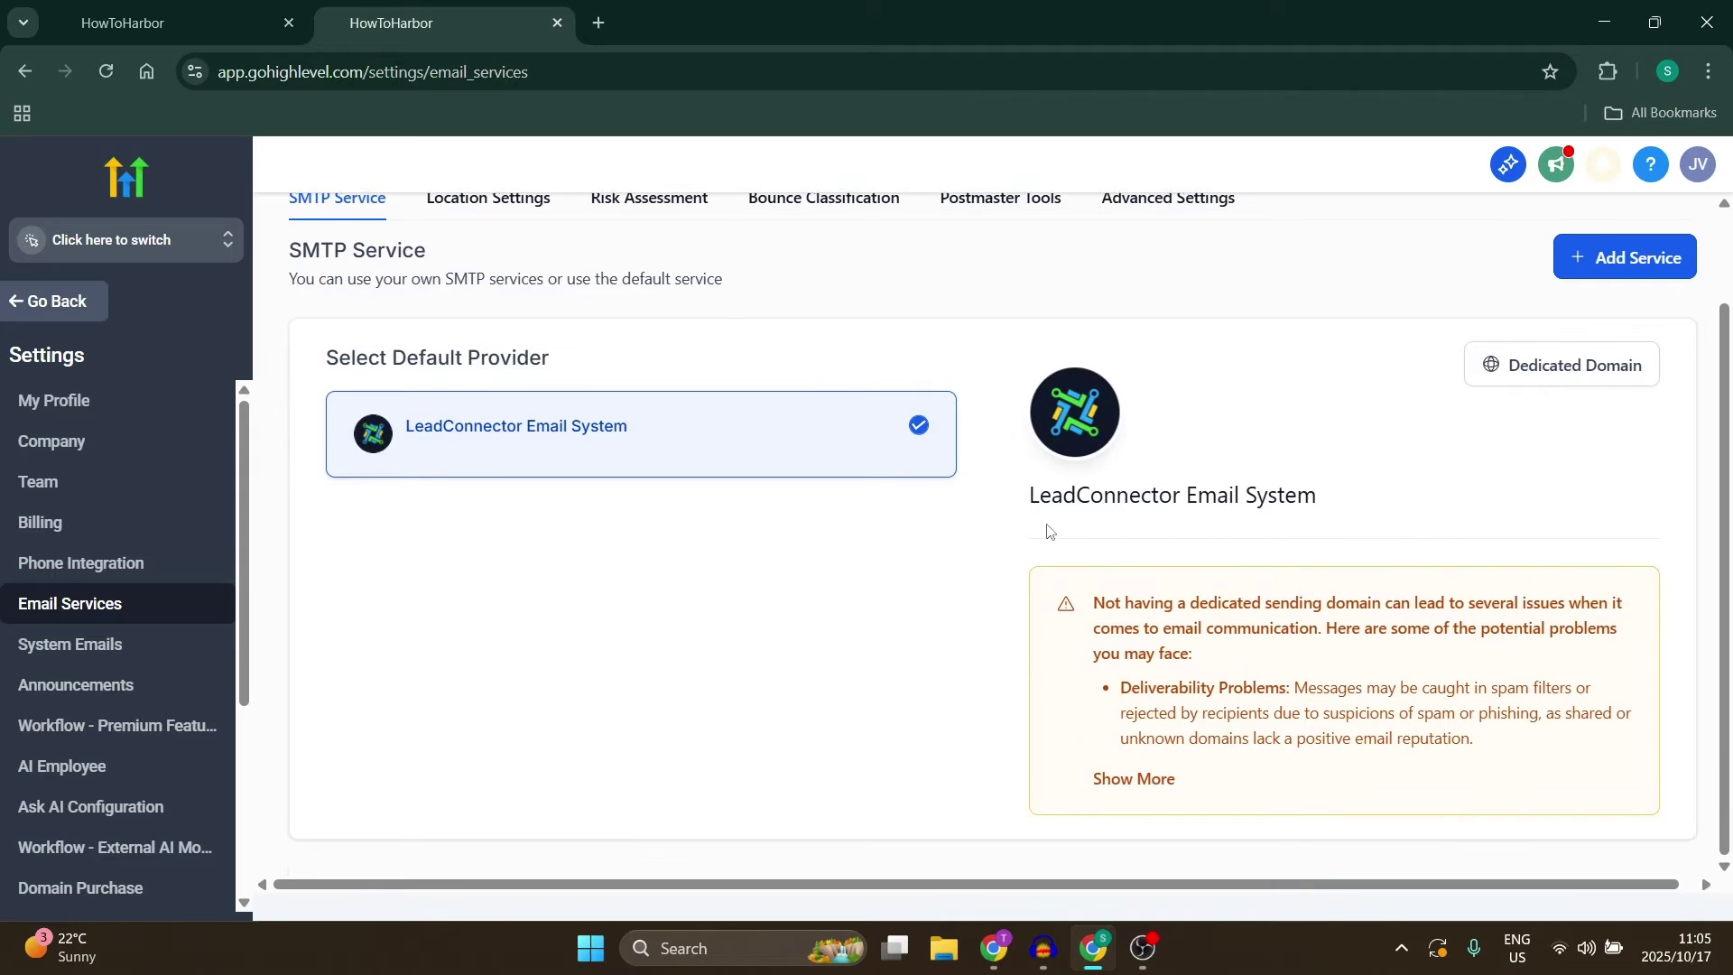
scroll(1070, 524, up, 1)
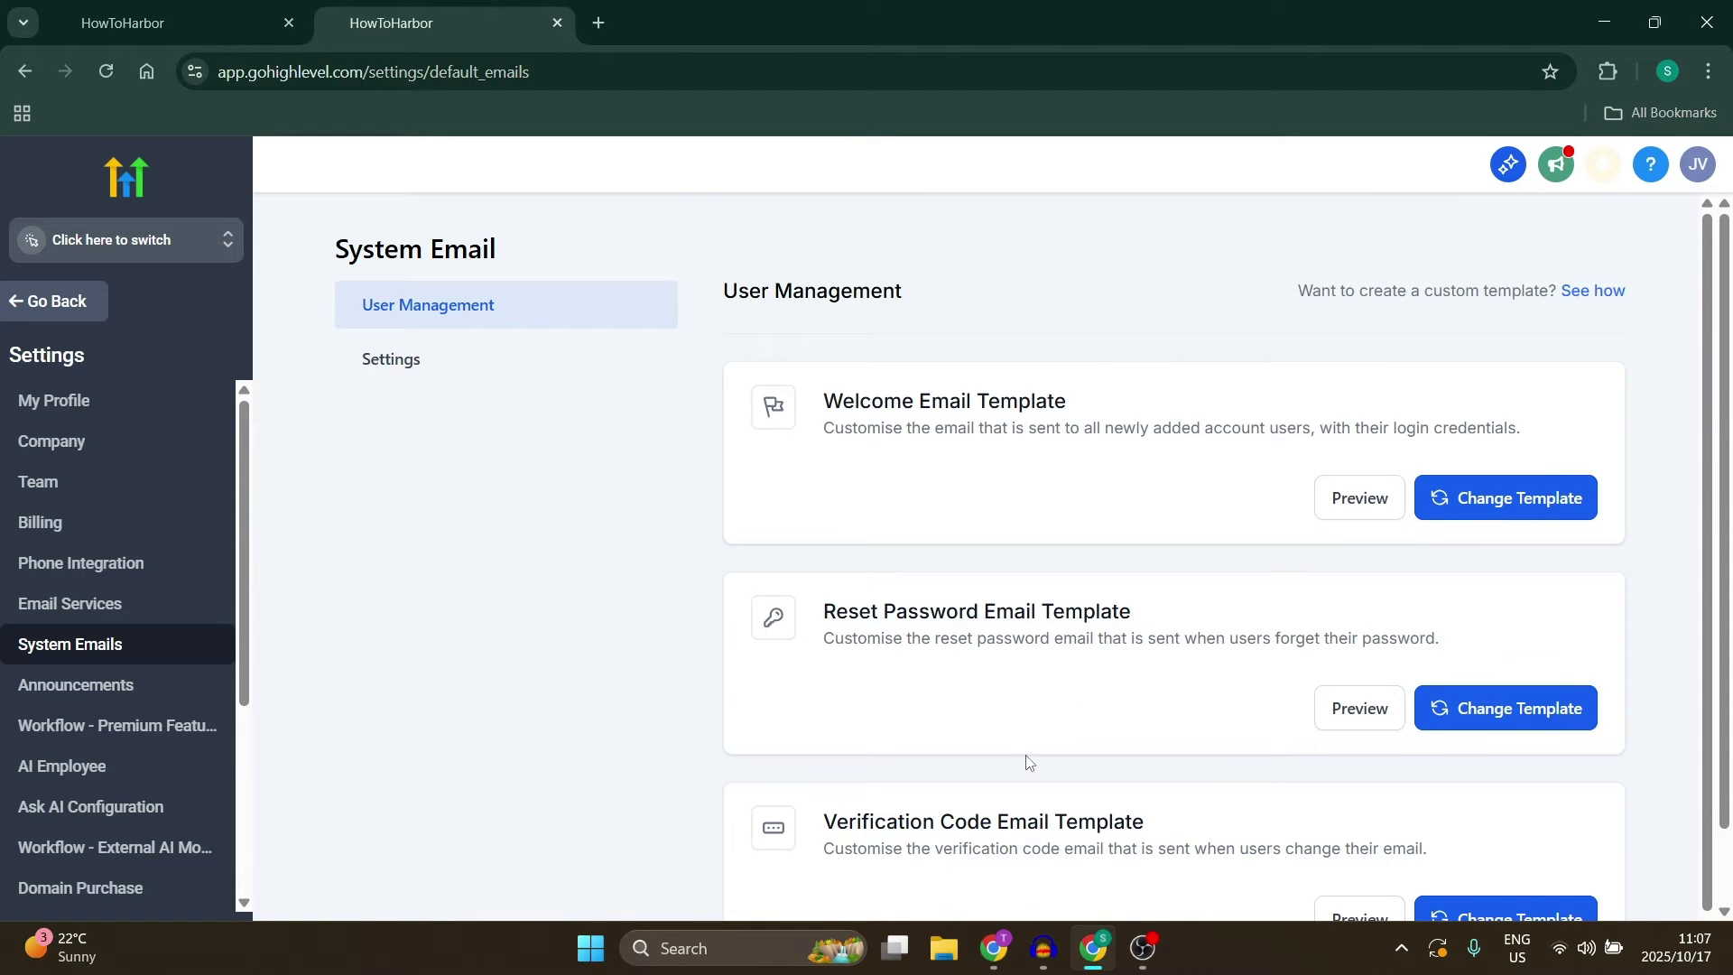
Look over the System Emails user management templates, inspect the options for changing the Welcome Email Template, and close them without changes.
scroll(1029, 740, down, 1)
scroll(1044, 596, up, 1)
click(1468, 511)
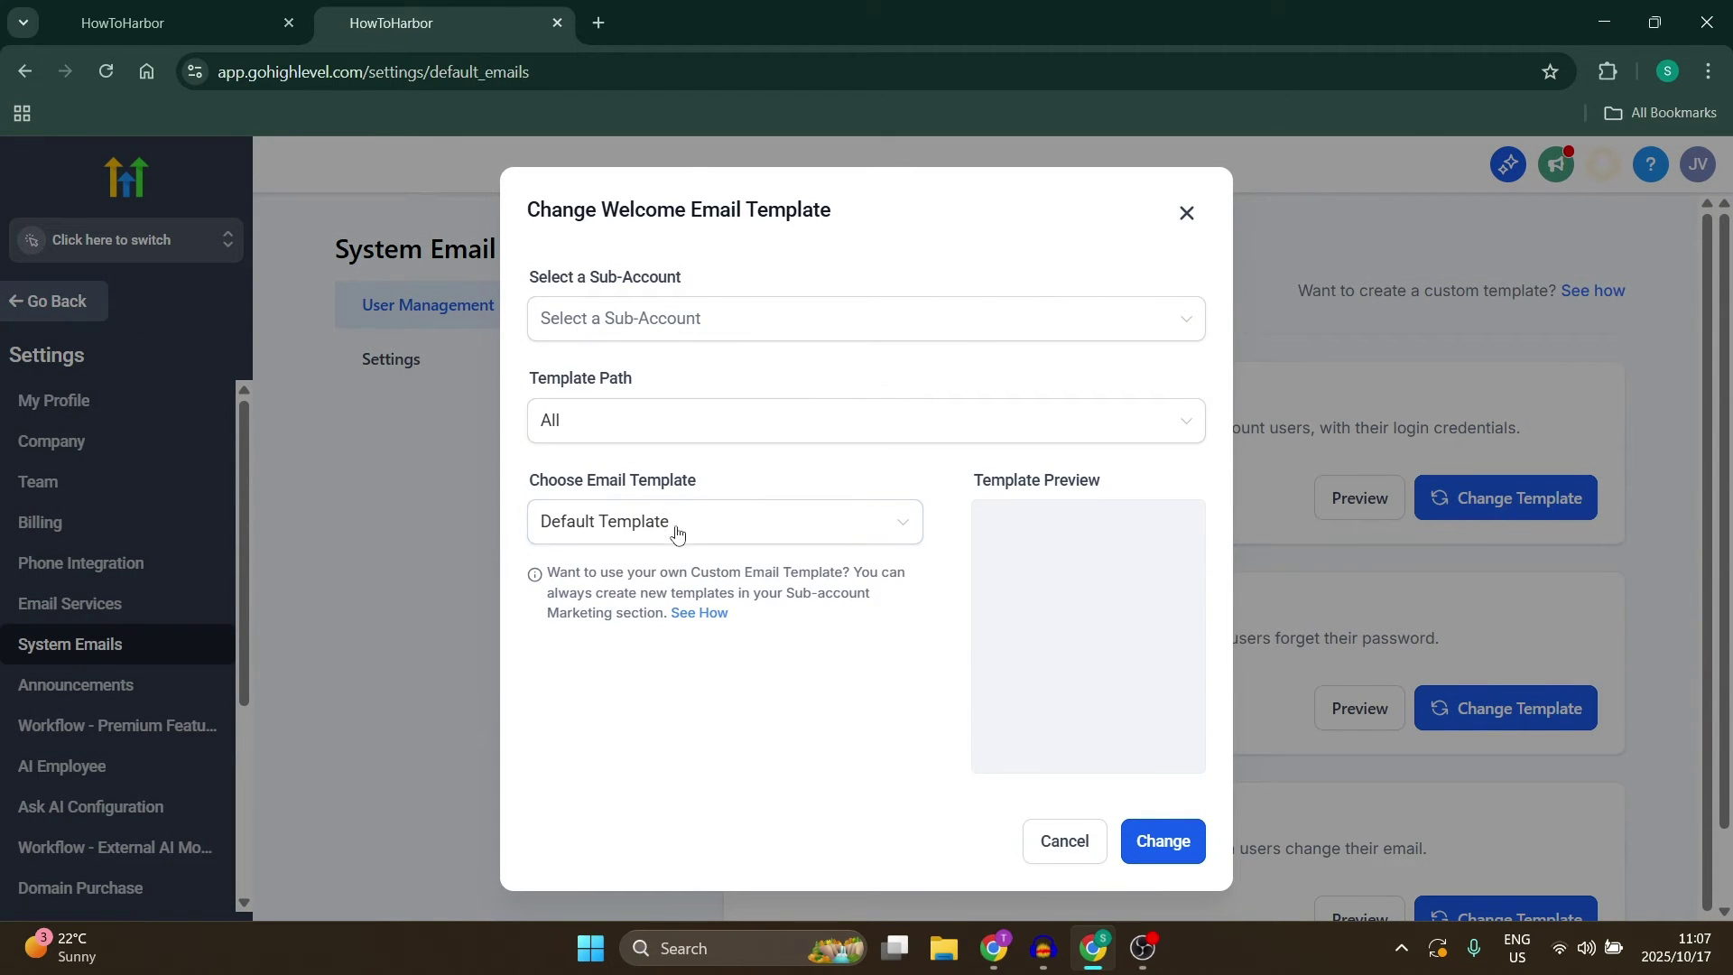
click(1185, 214)
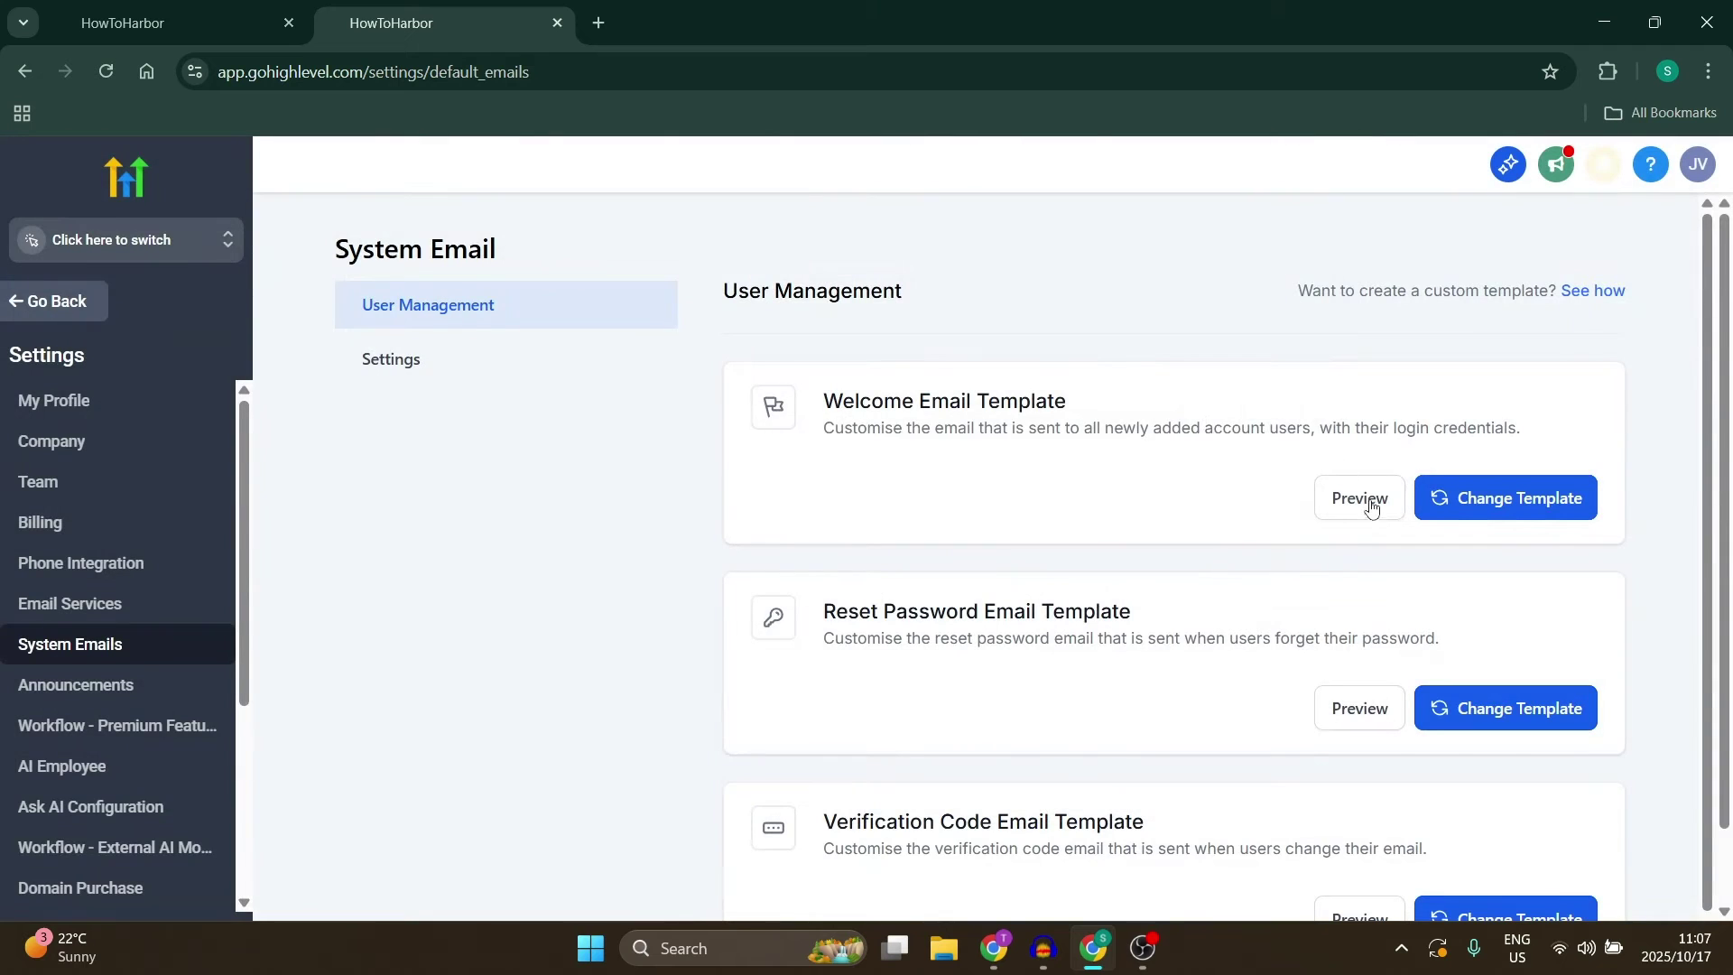
Preview the Welcome Email Template from the logo down to the copyright footer, and close the preview.
click(1362, 502)
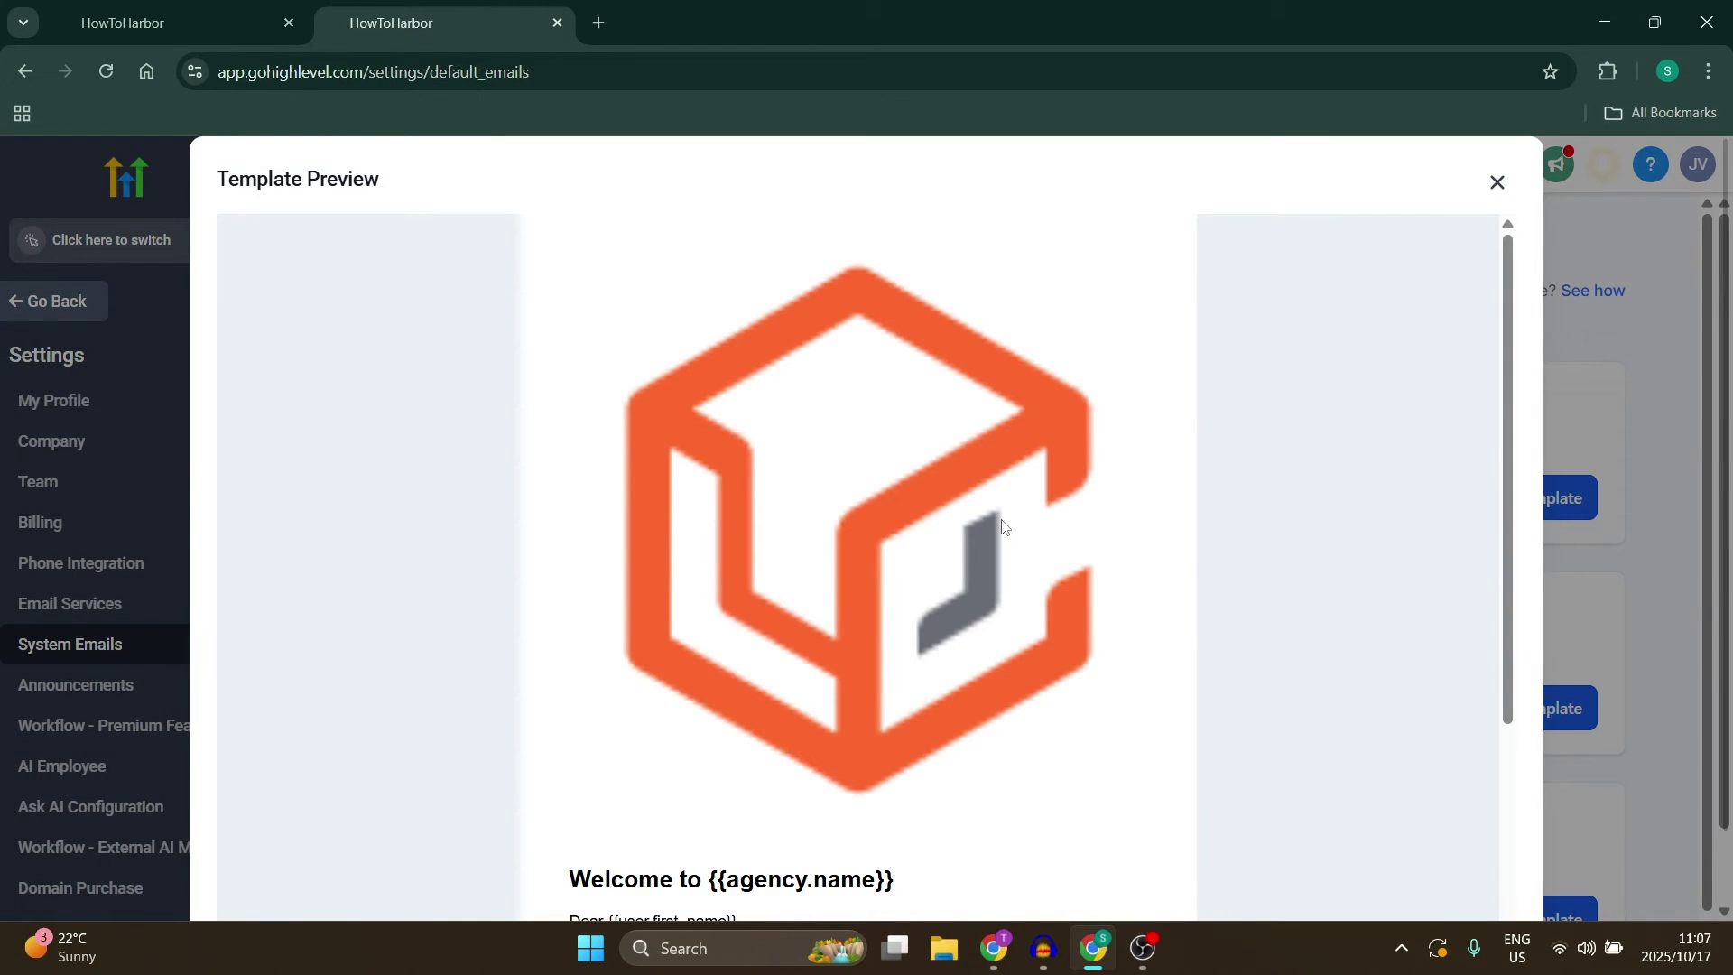
scroll(856, 459, down, 5)
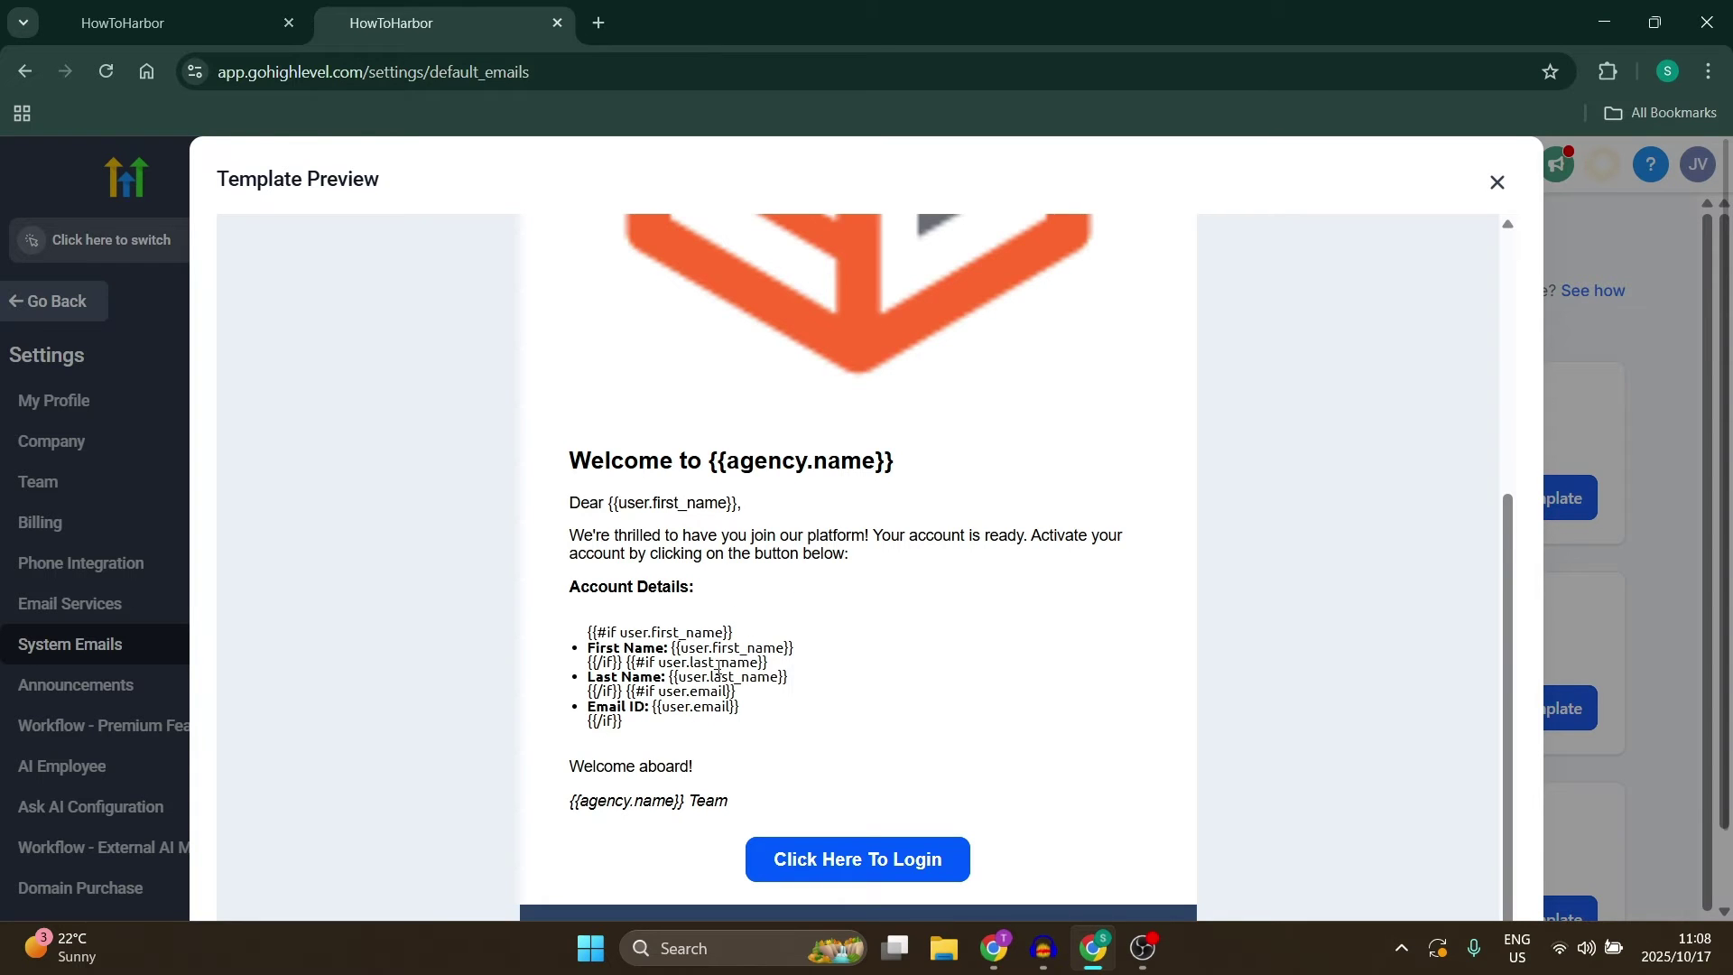
scroll(719, 671, down, 2)
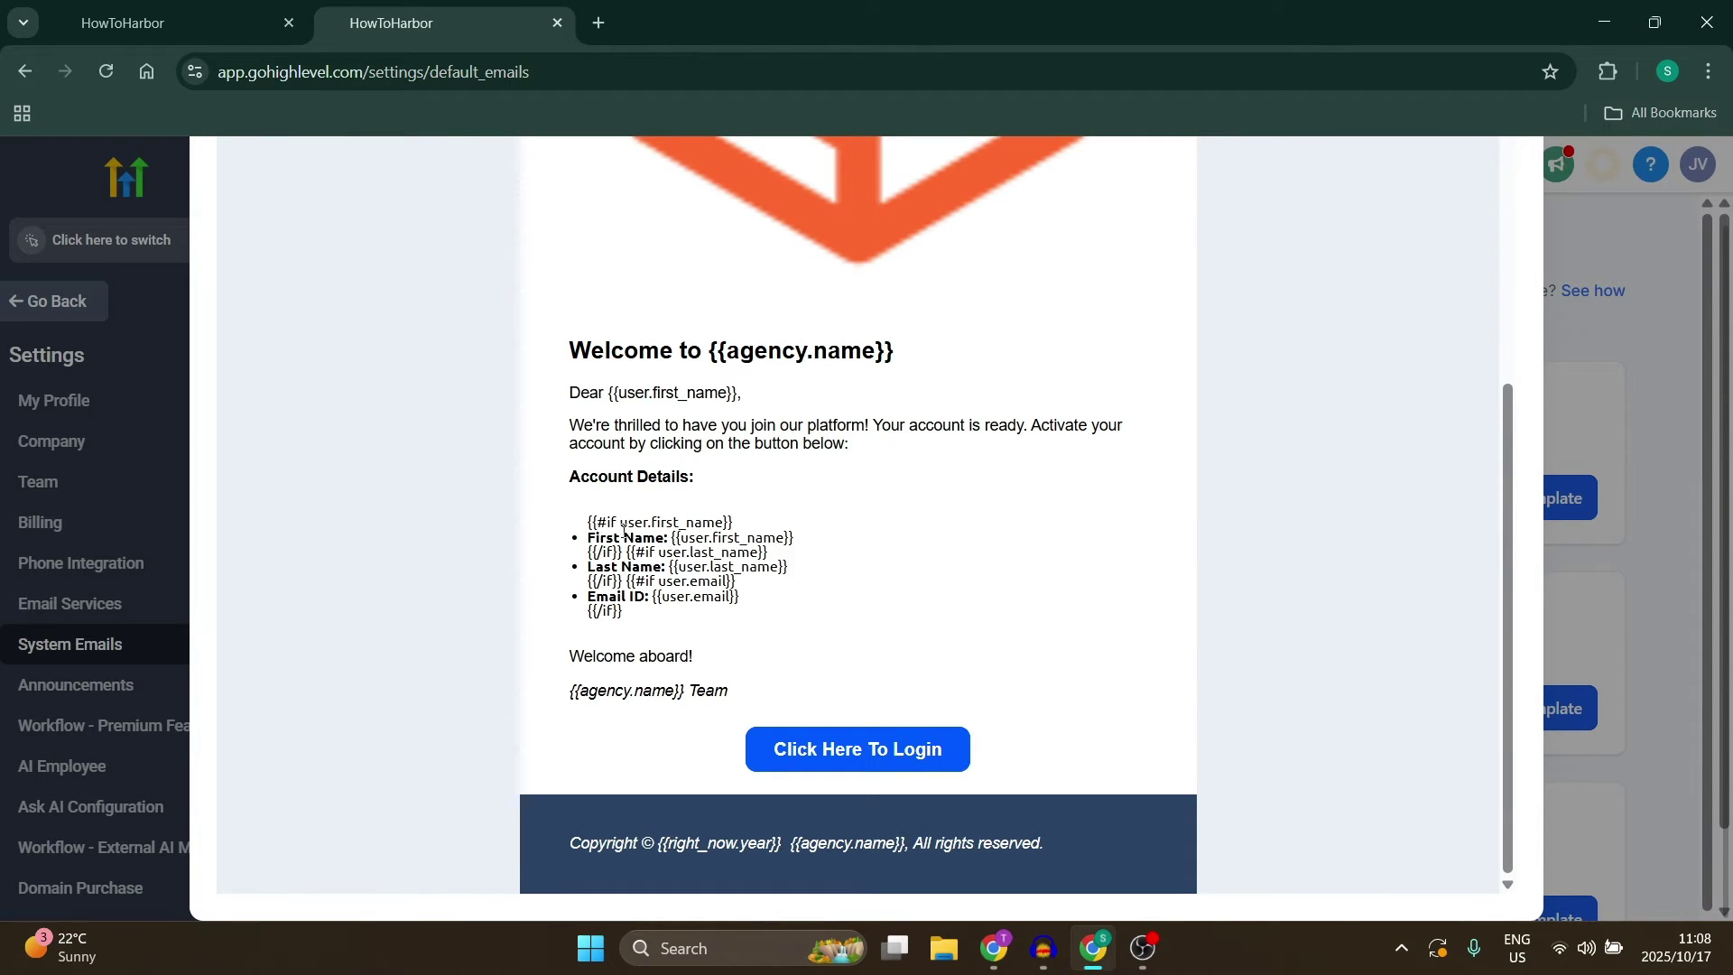
scroll(1092, 414, up, 8)
click(1485, 192)
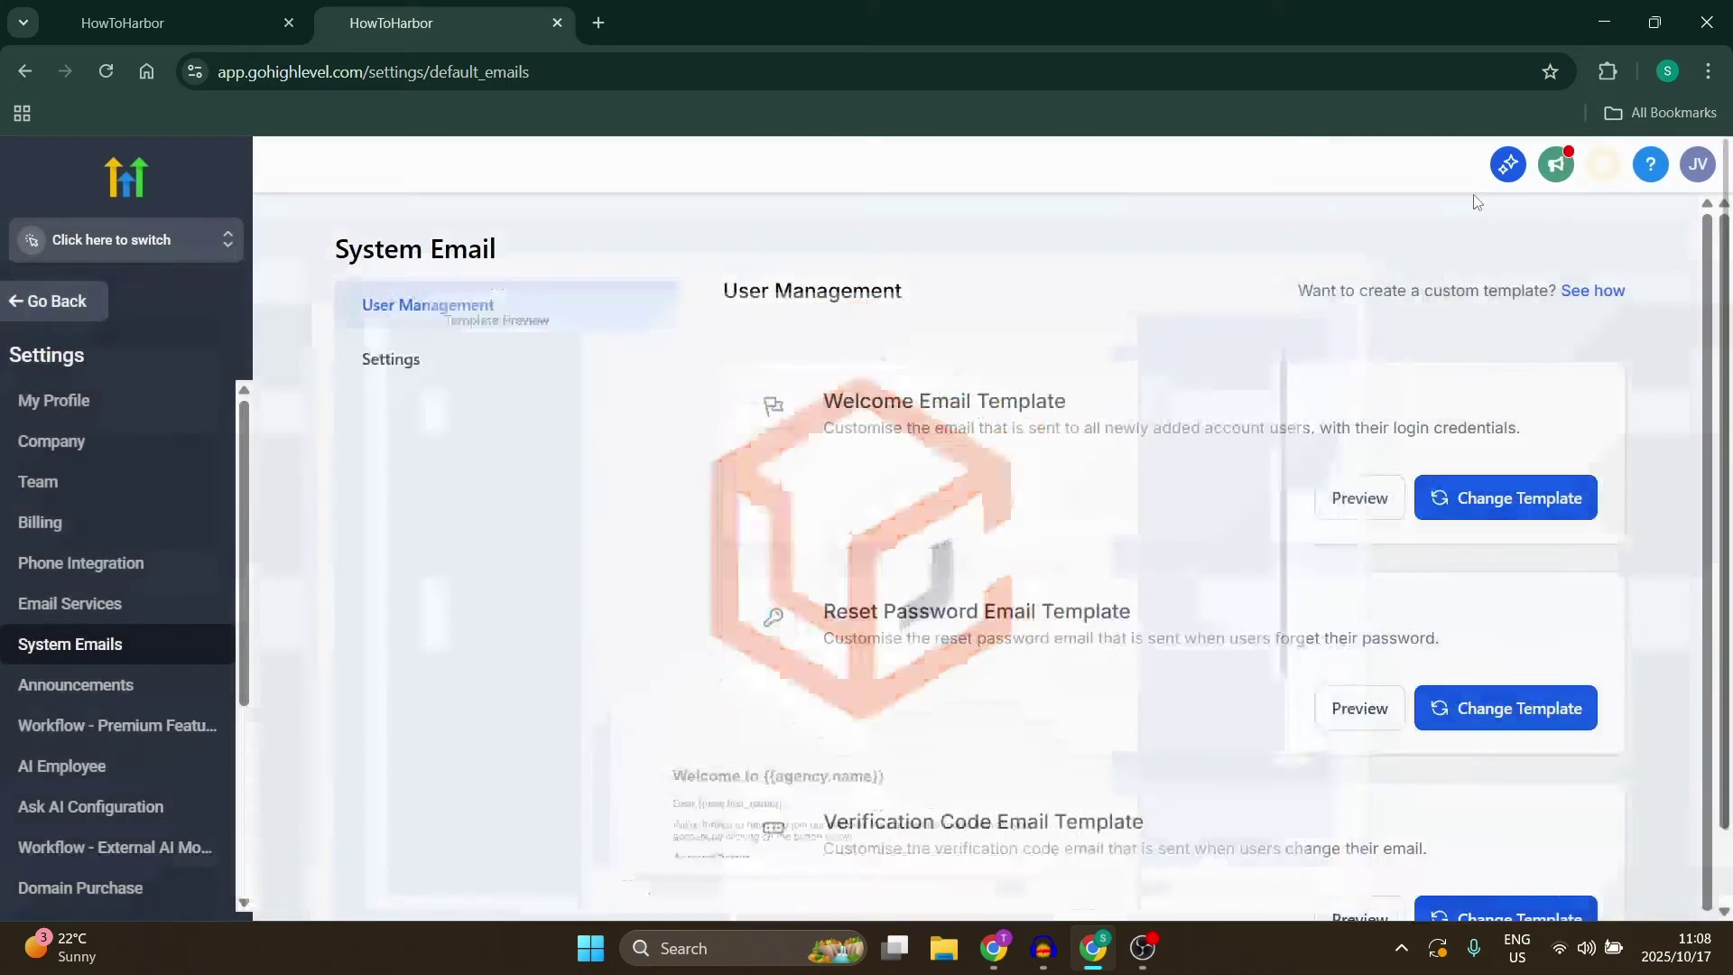
Check the remaining system email templates and review the System Email settings for the default logo and action color.
scroll(1246, 587, down, 1)
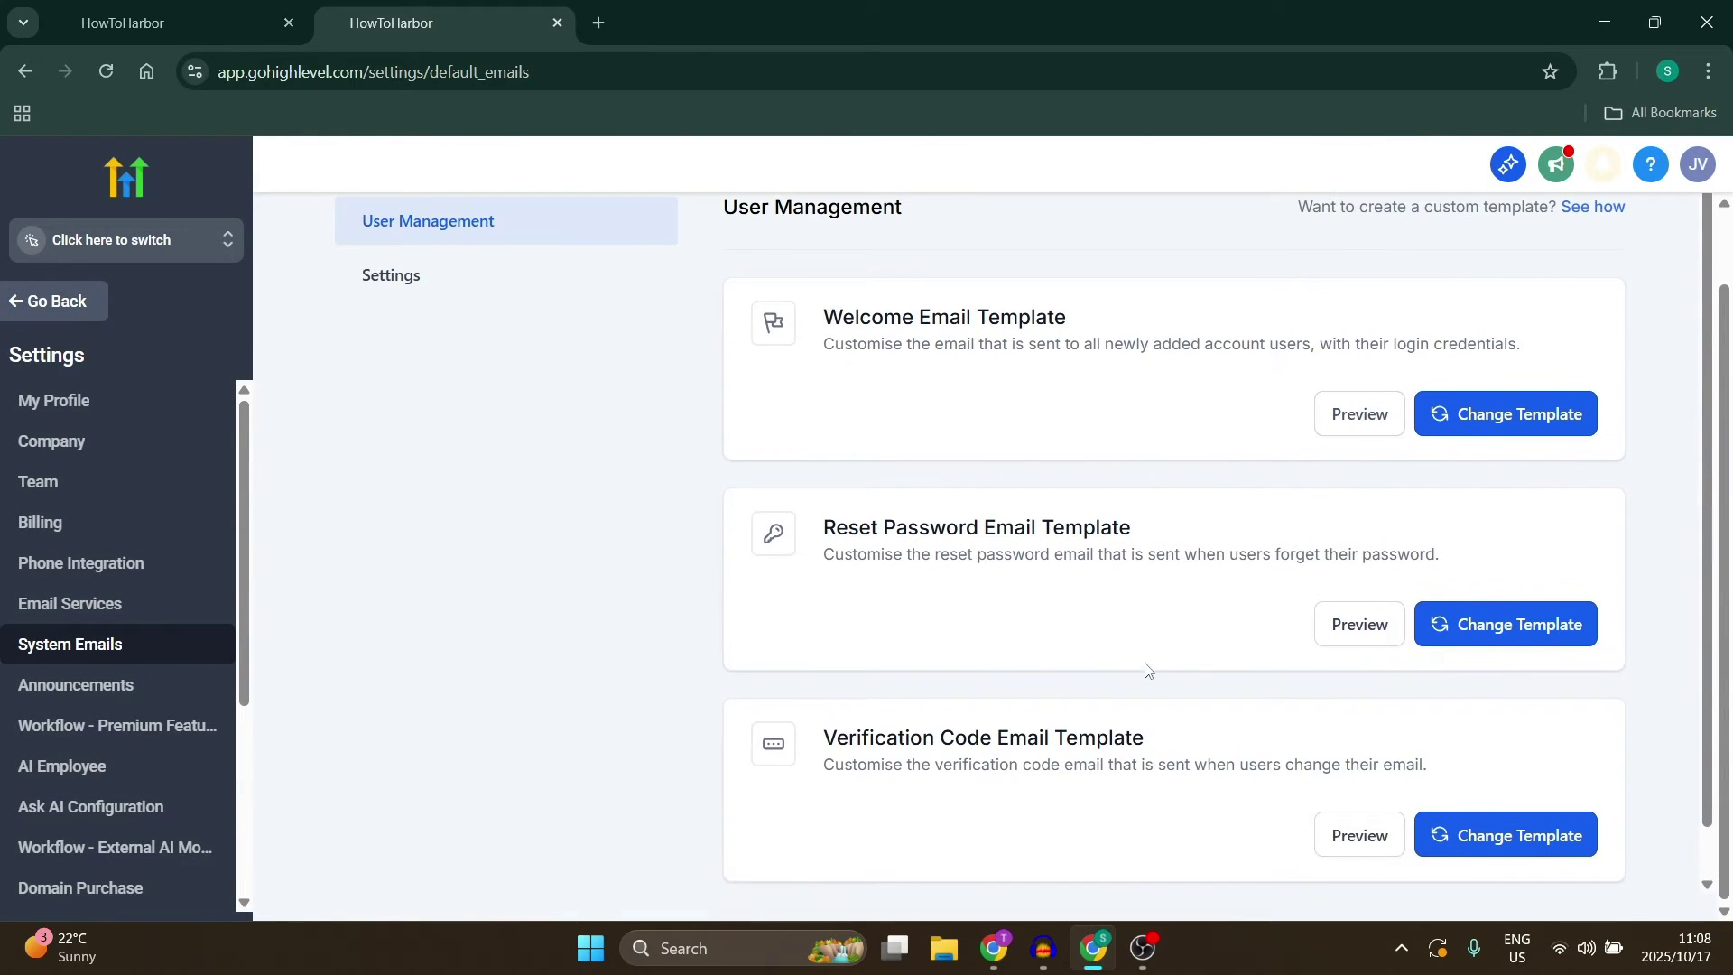
scroll(749, 528, up, 1)
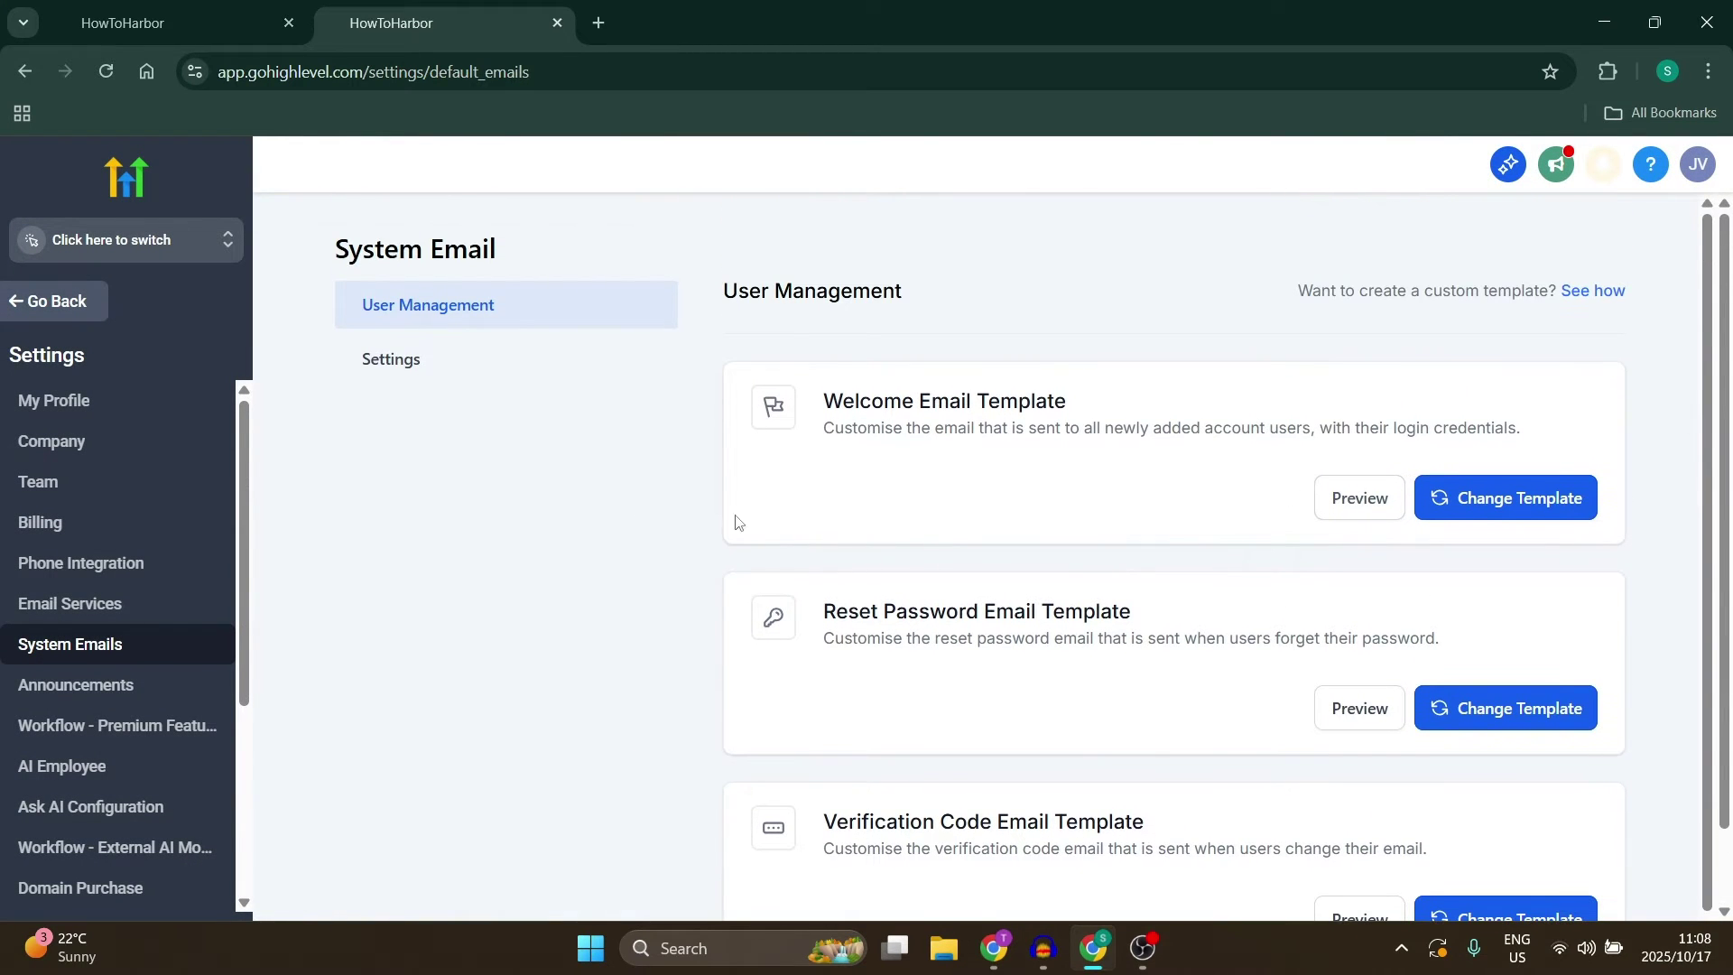
click(406, 376)
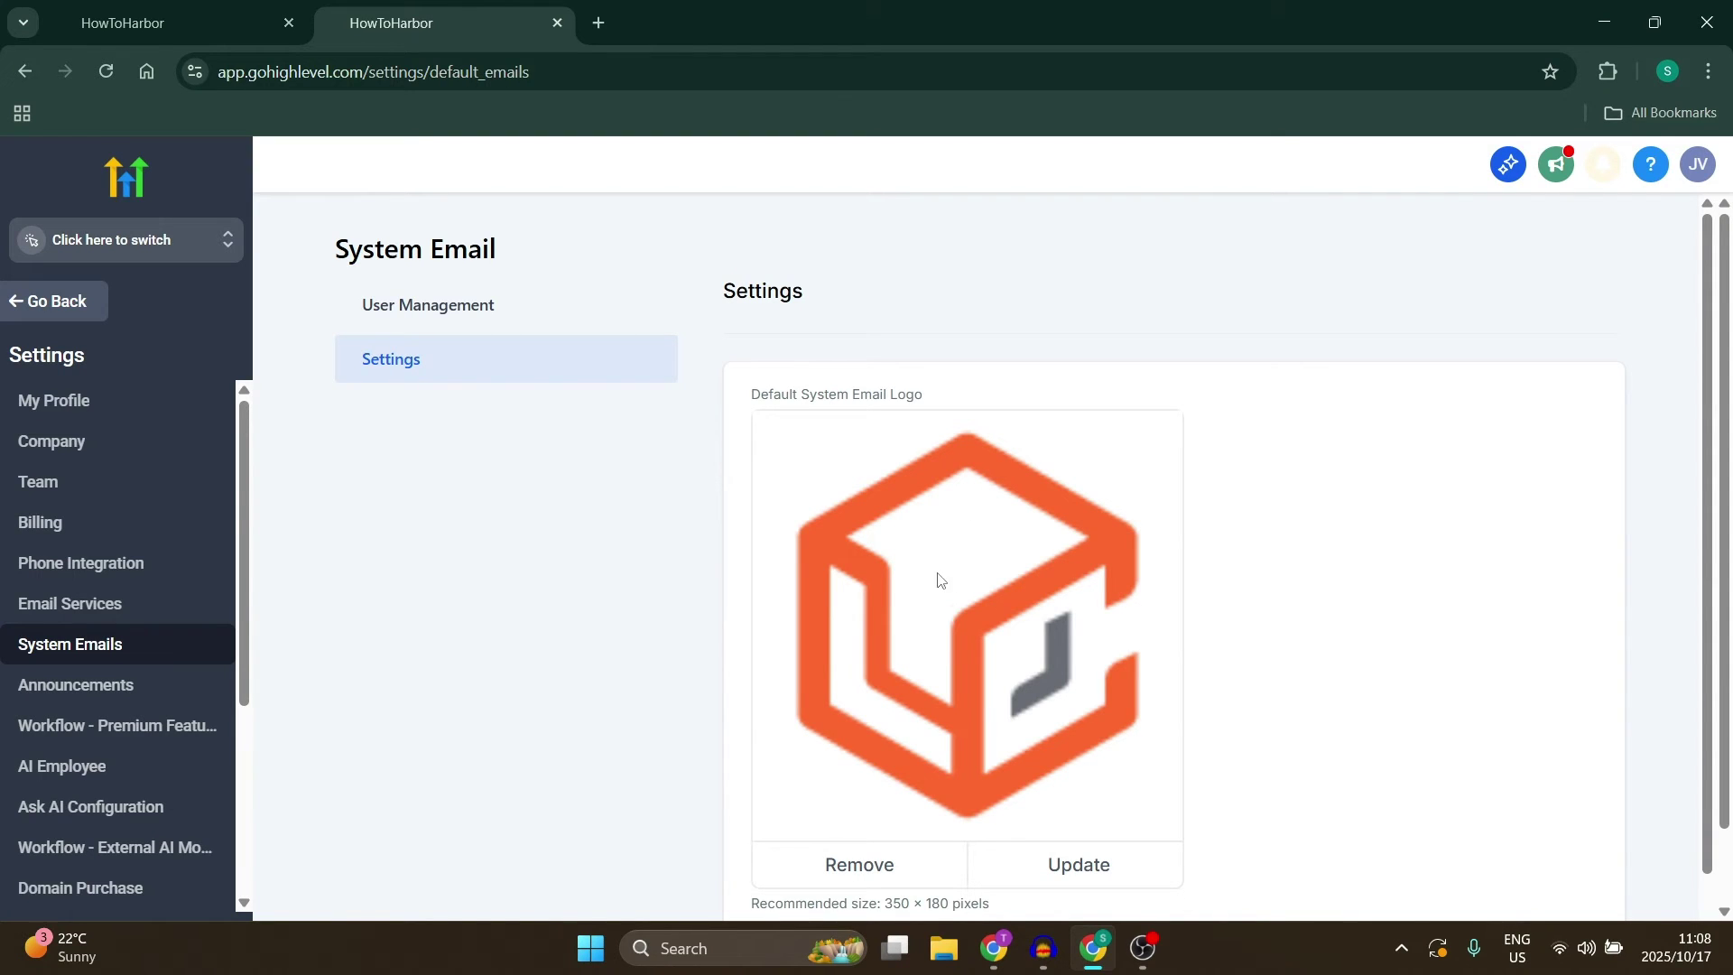
scroll(935, 585, down, 1)
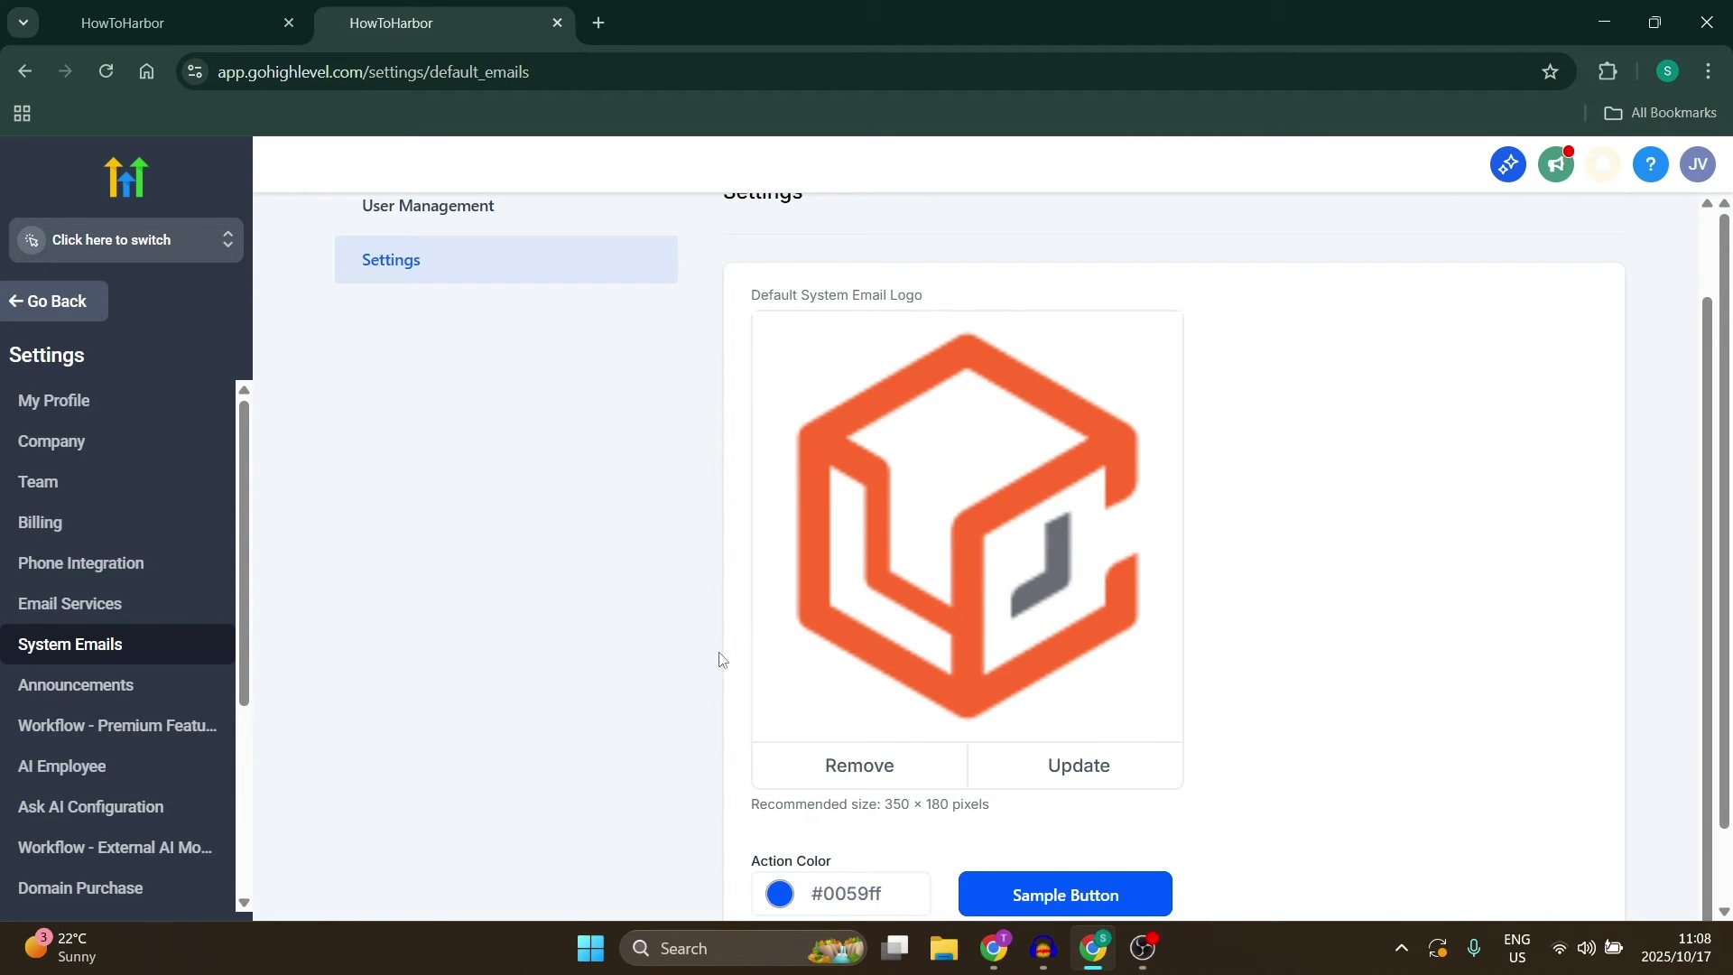
scroll(720, 659, up, 1)
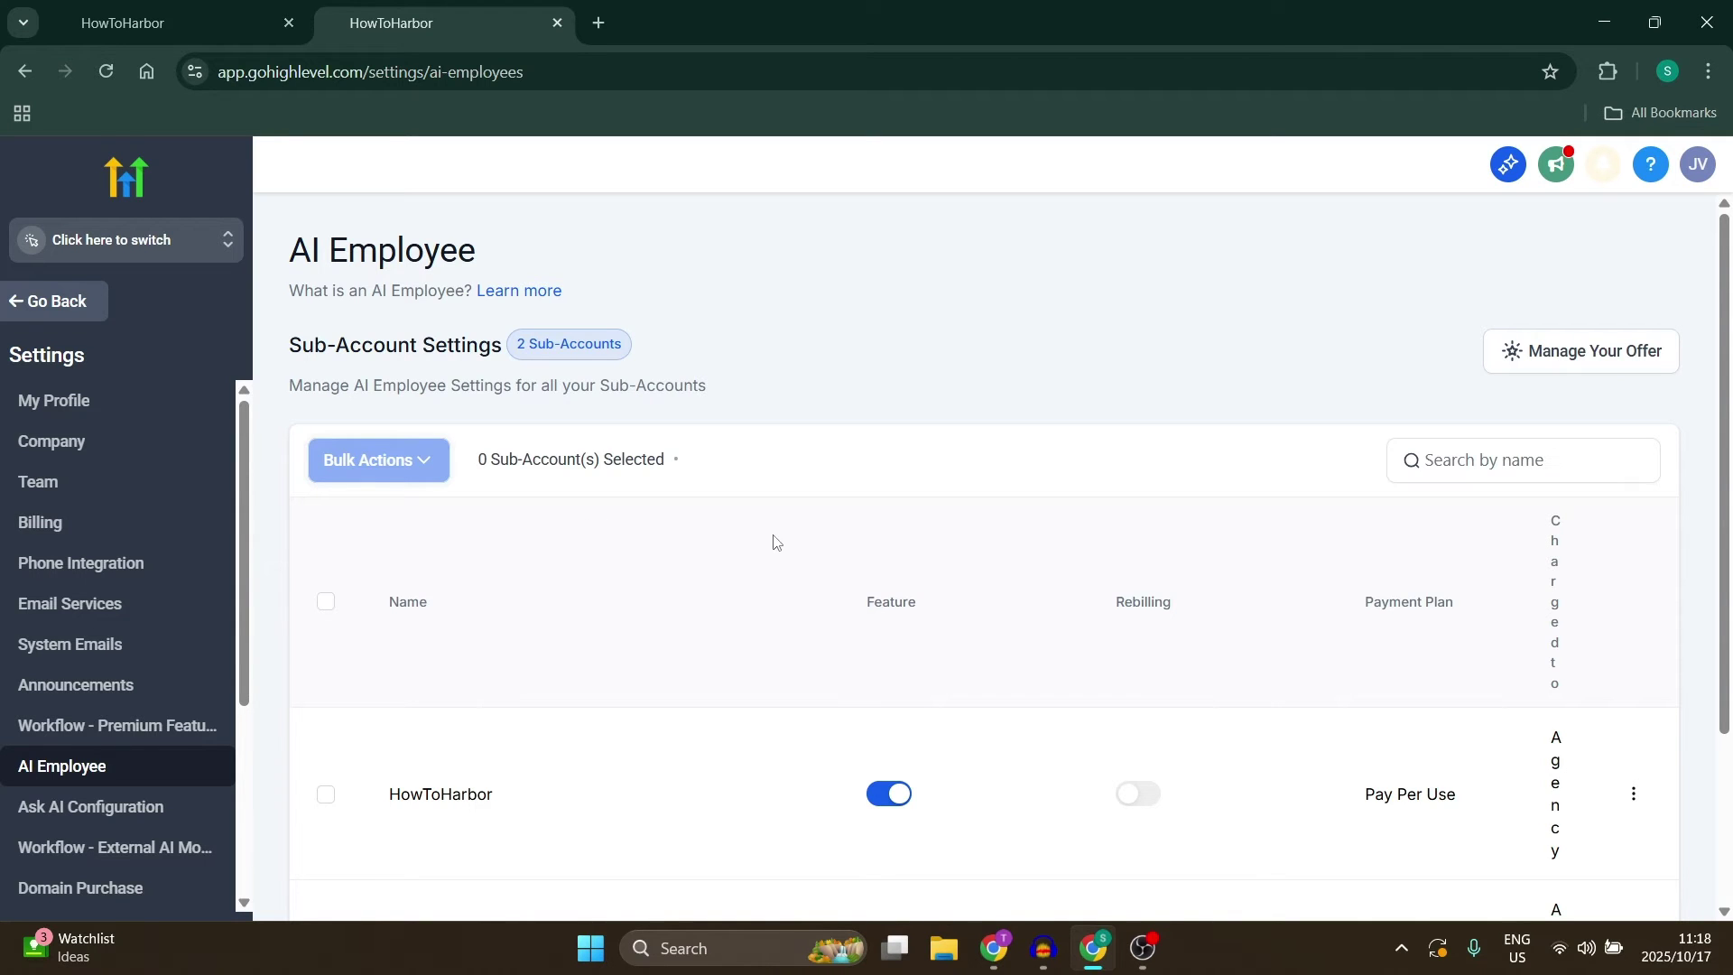
Open Ask AI Configuration, start mapping a new agent, and inspect the sub-account location and agent selection fields.
click(91, 807)
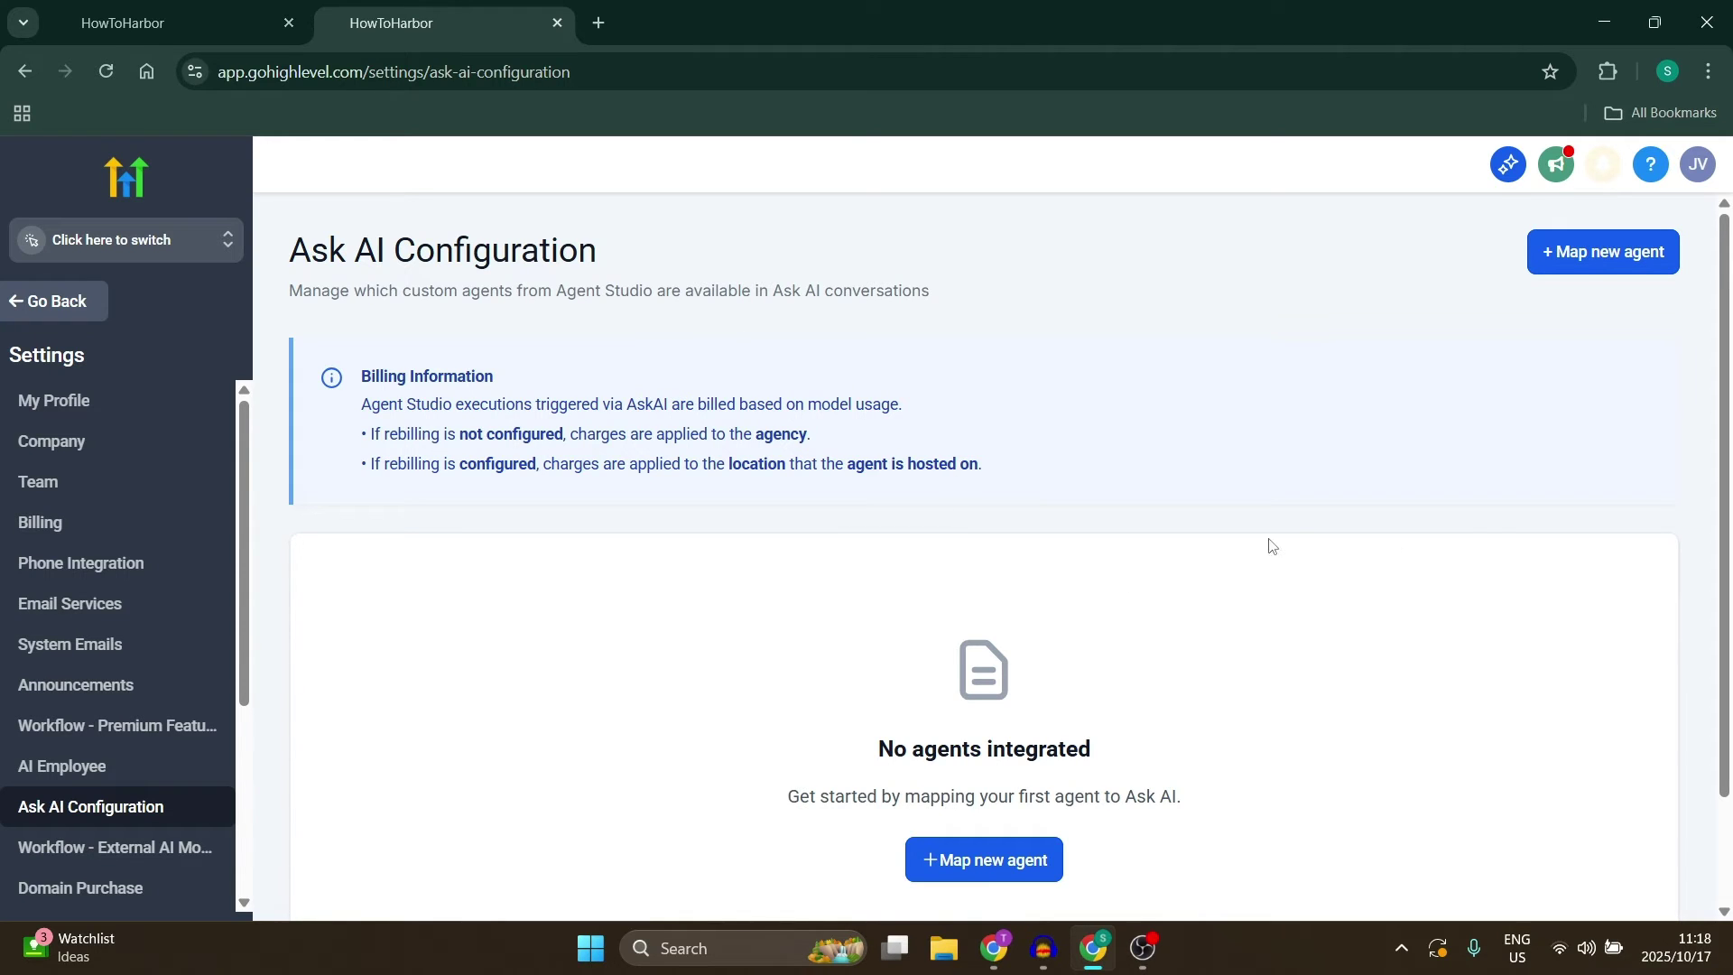
click(1596, 260)
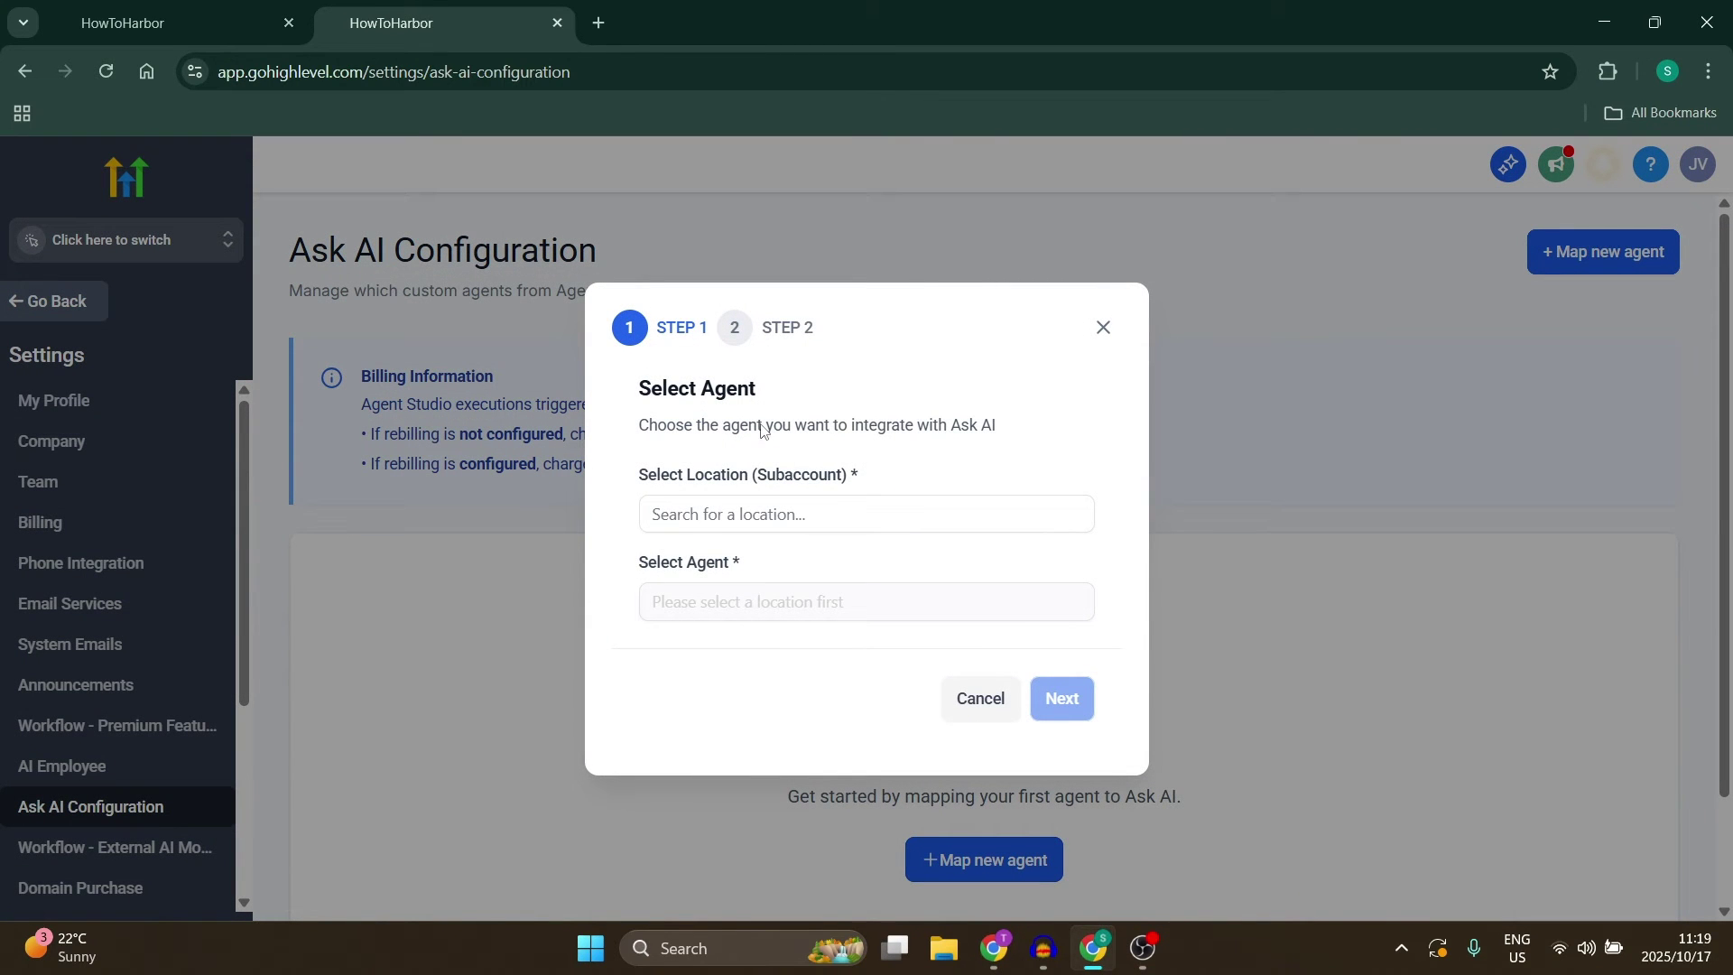
click(777, 510)
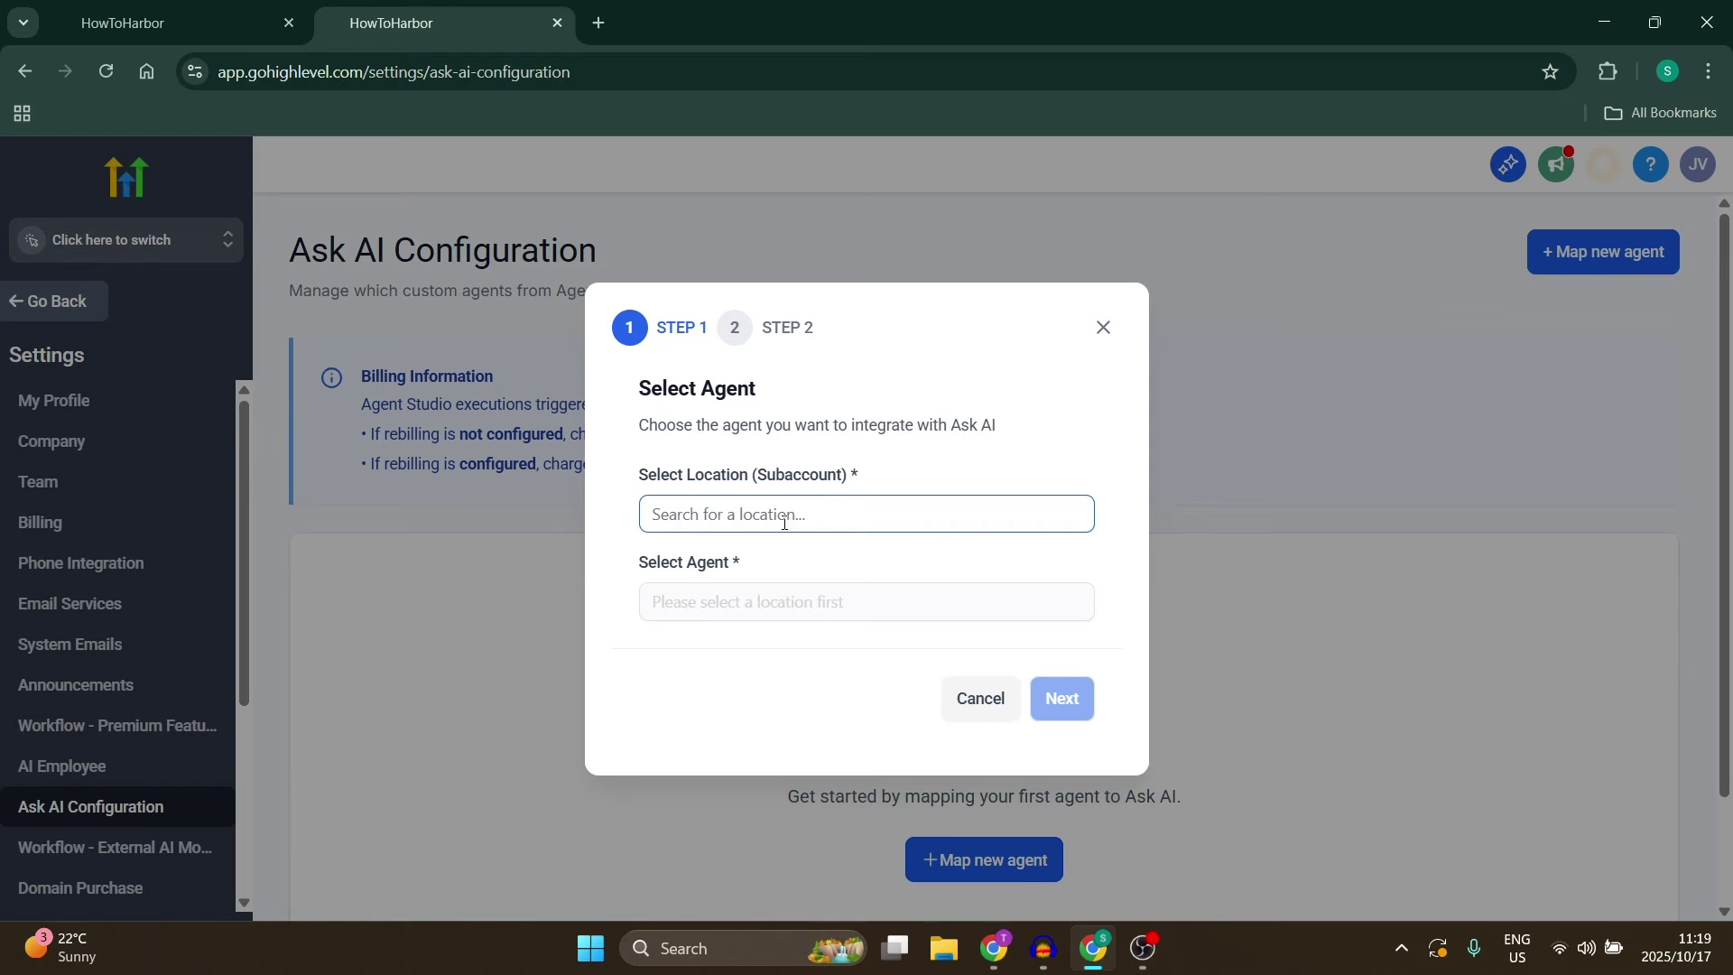
click(871, 509)
click(855, 578)
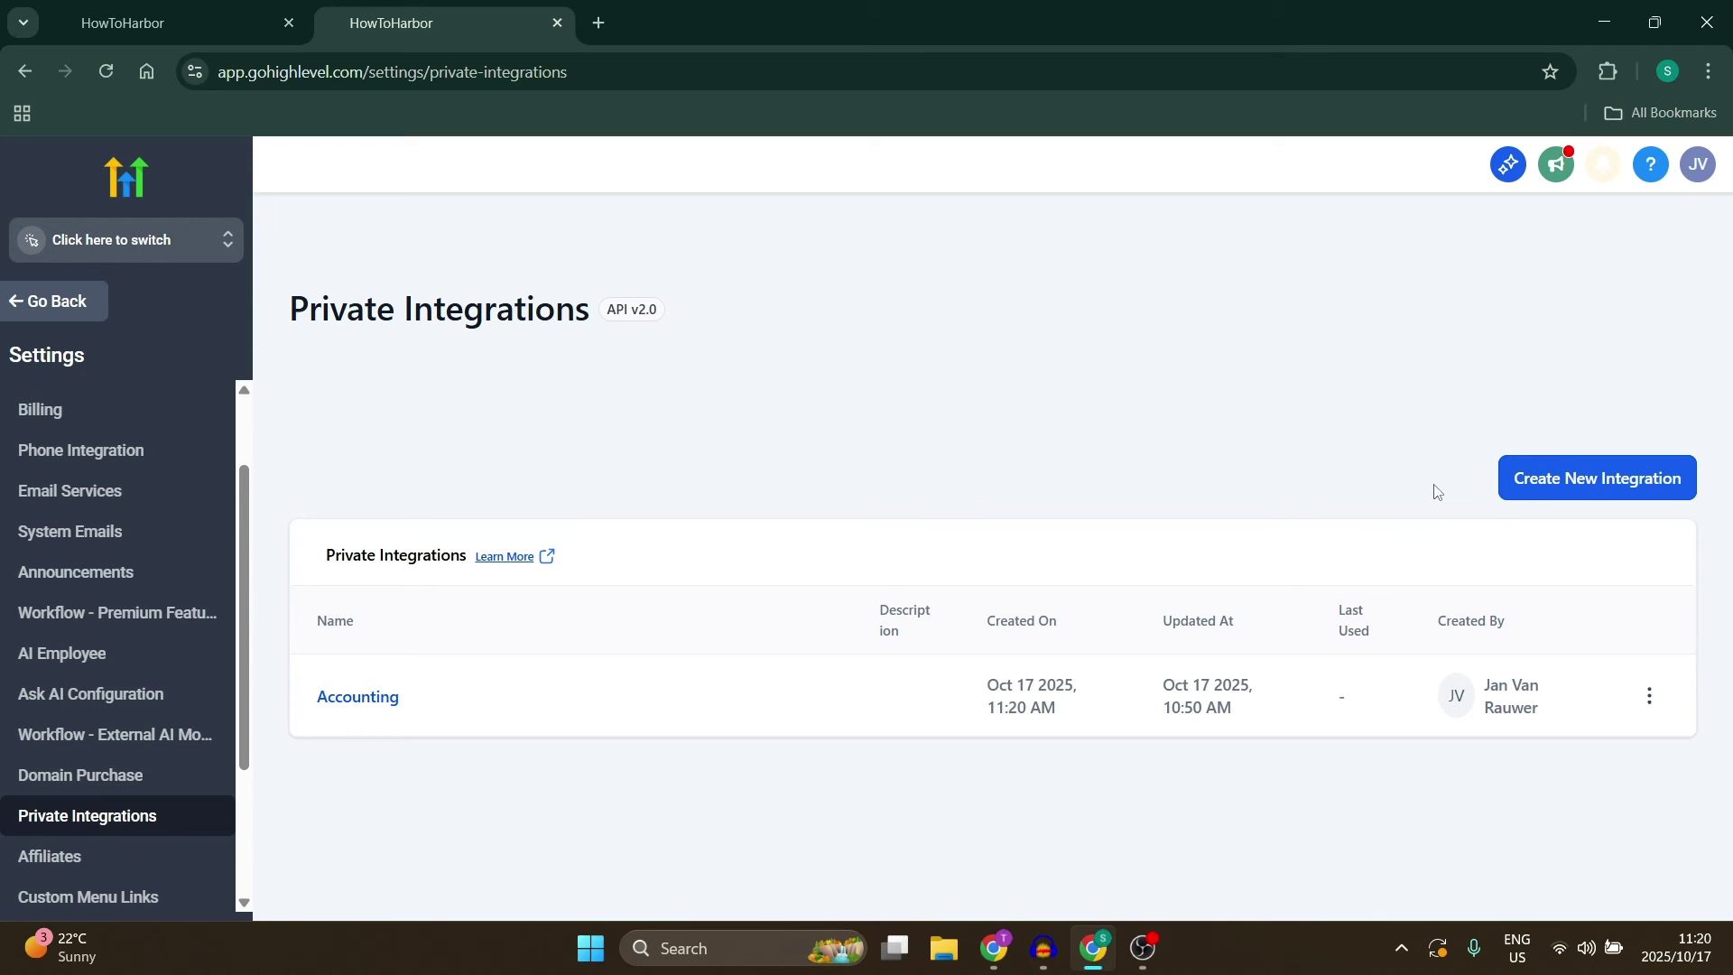
Open the form for creating a new private integration and review its Basic info name and description fields.
click(1528, 481)
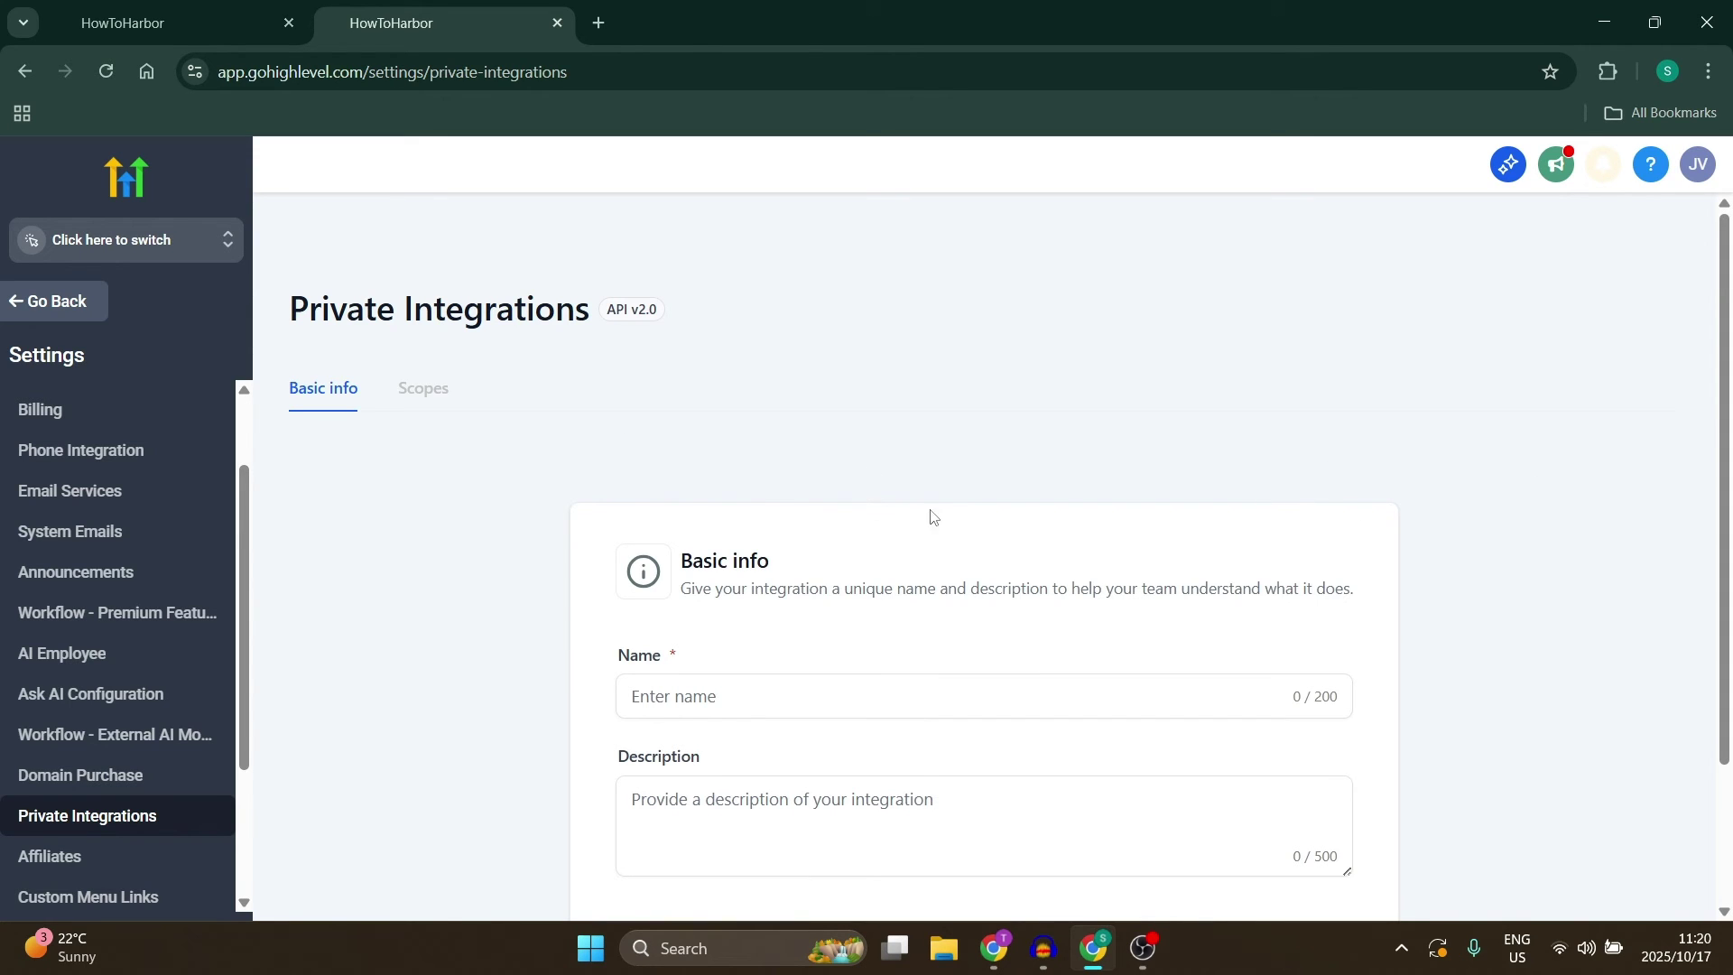
scroll(797, 484, down, 3)
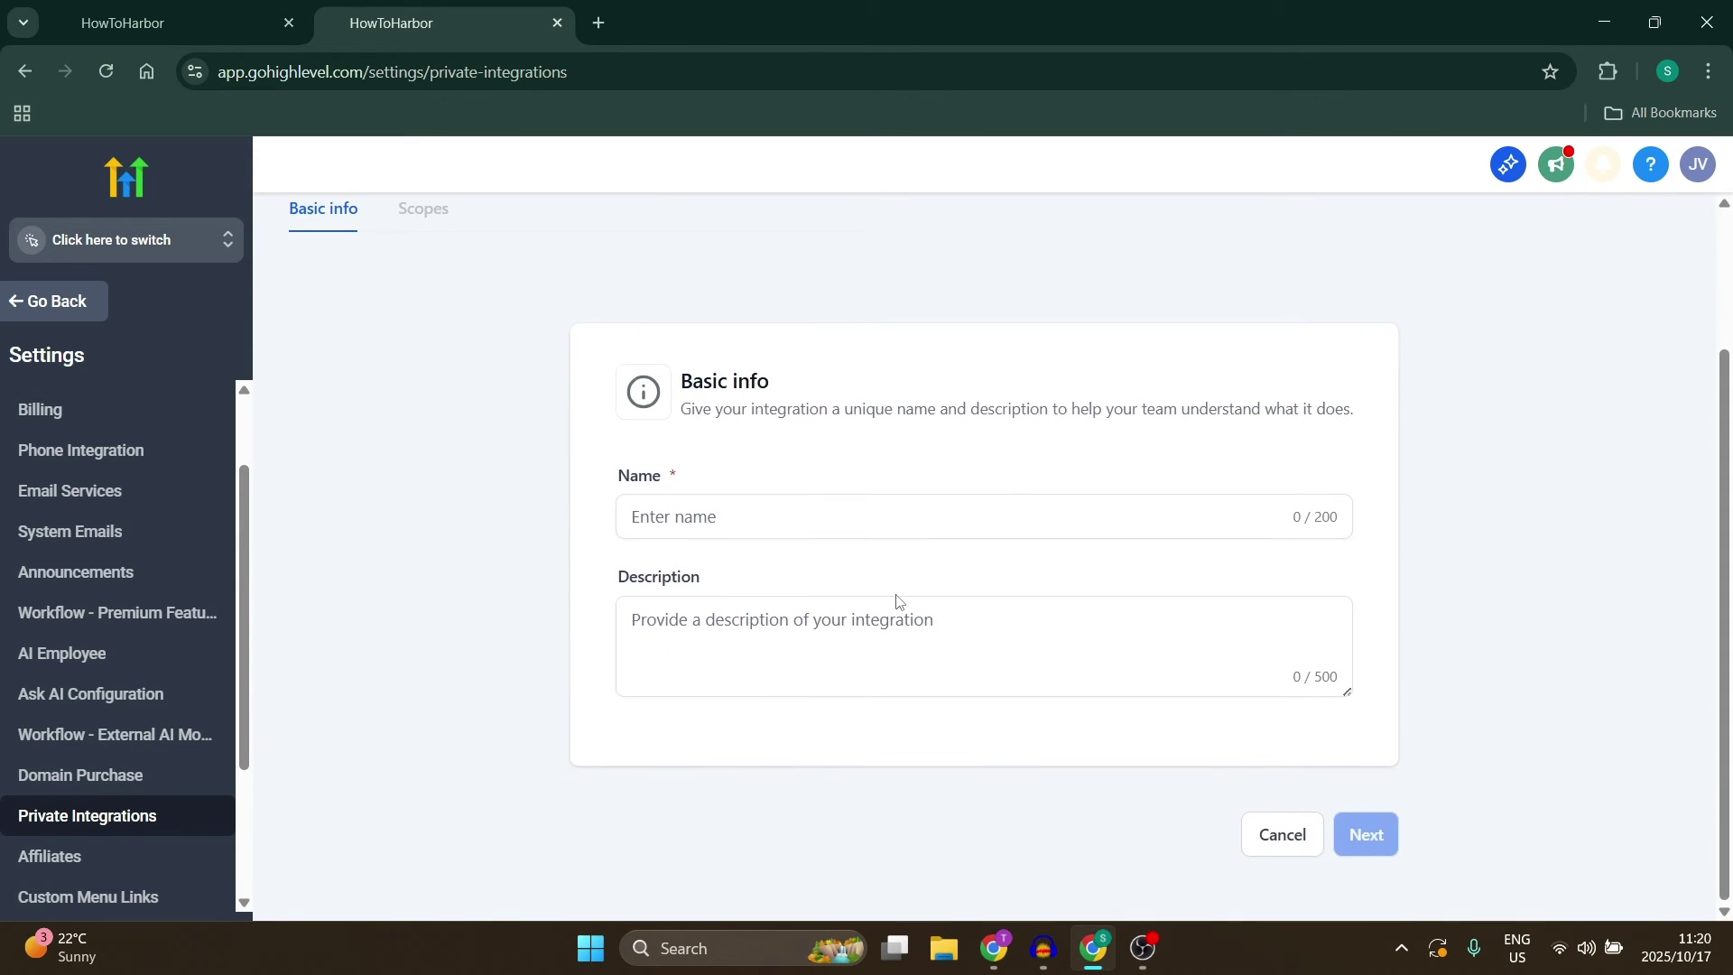
scroll(863, 619, up, 3)
scroll(847, 762, down, 1)
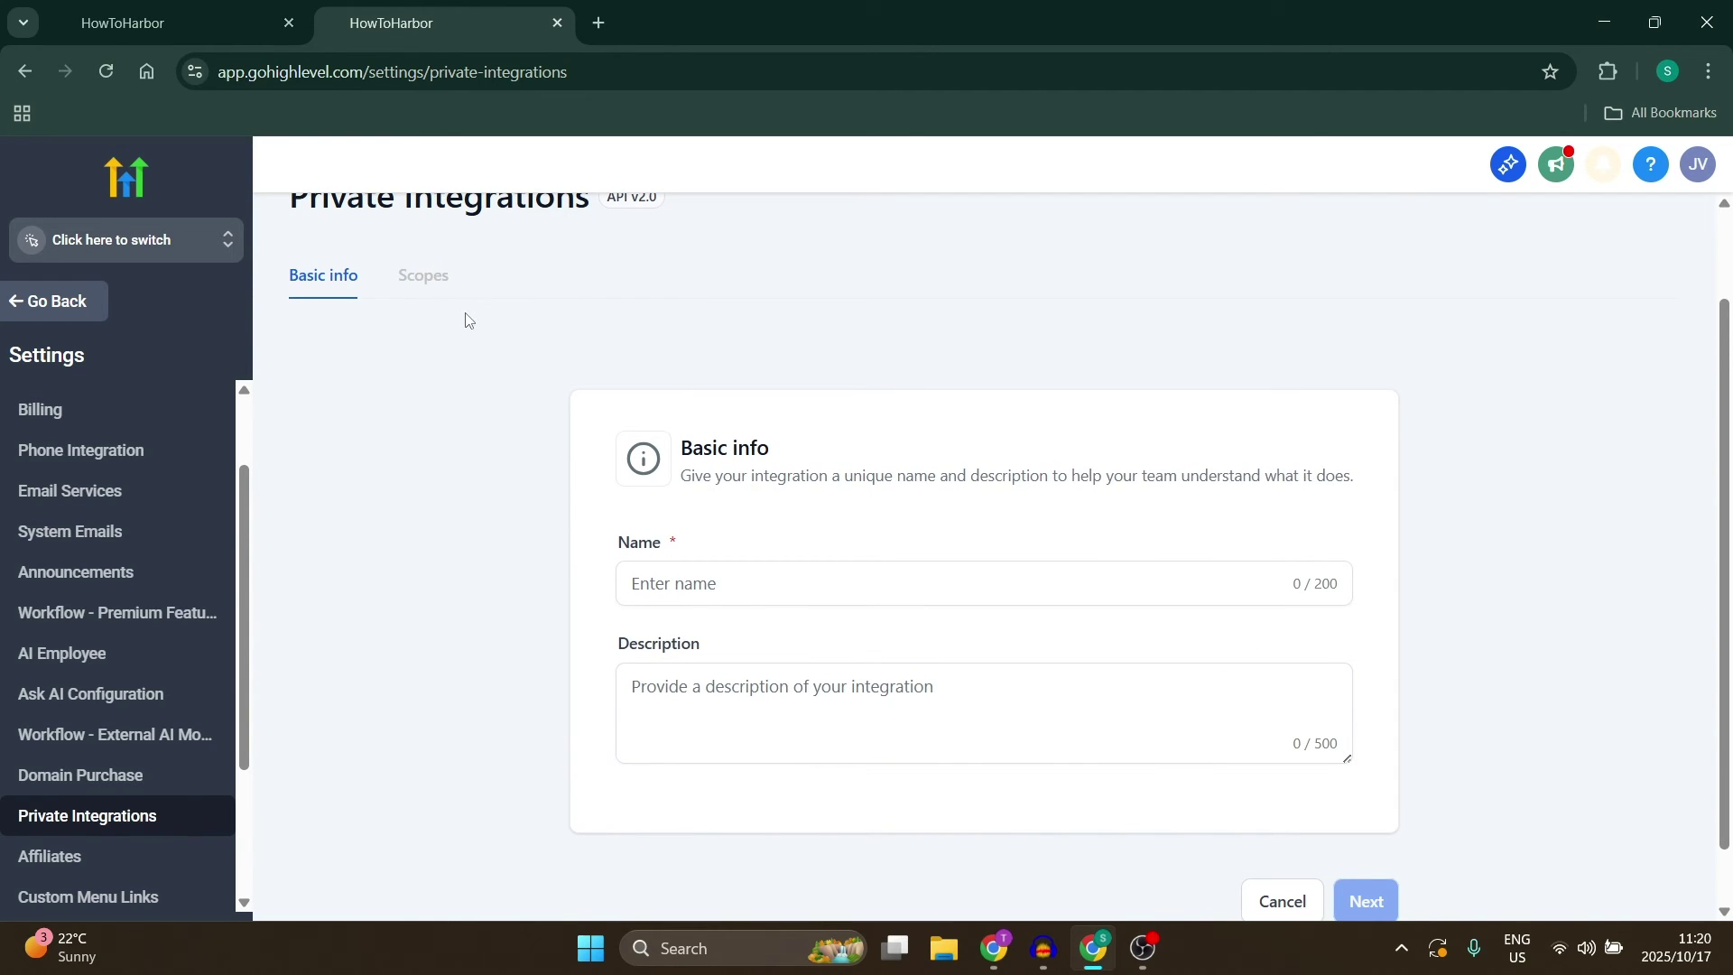
scroll(528, 413, up, 1)
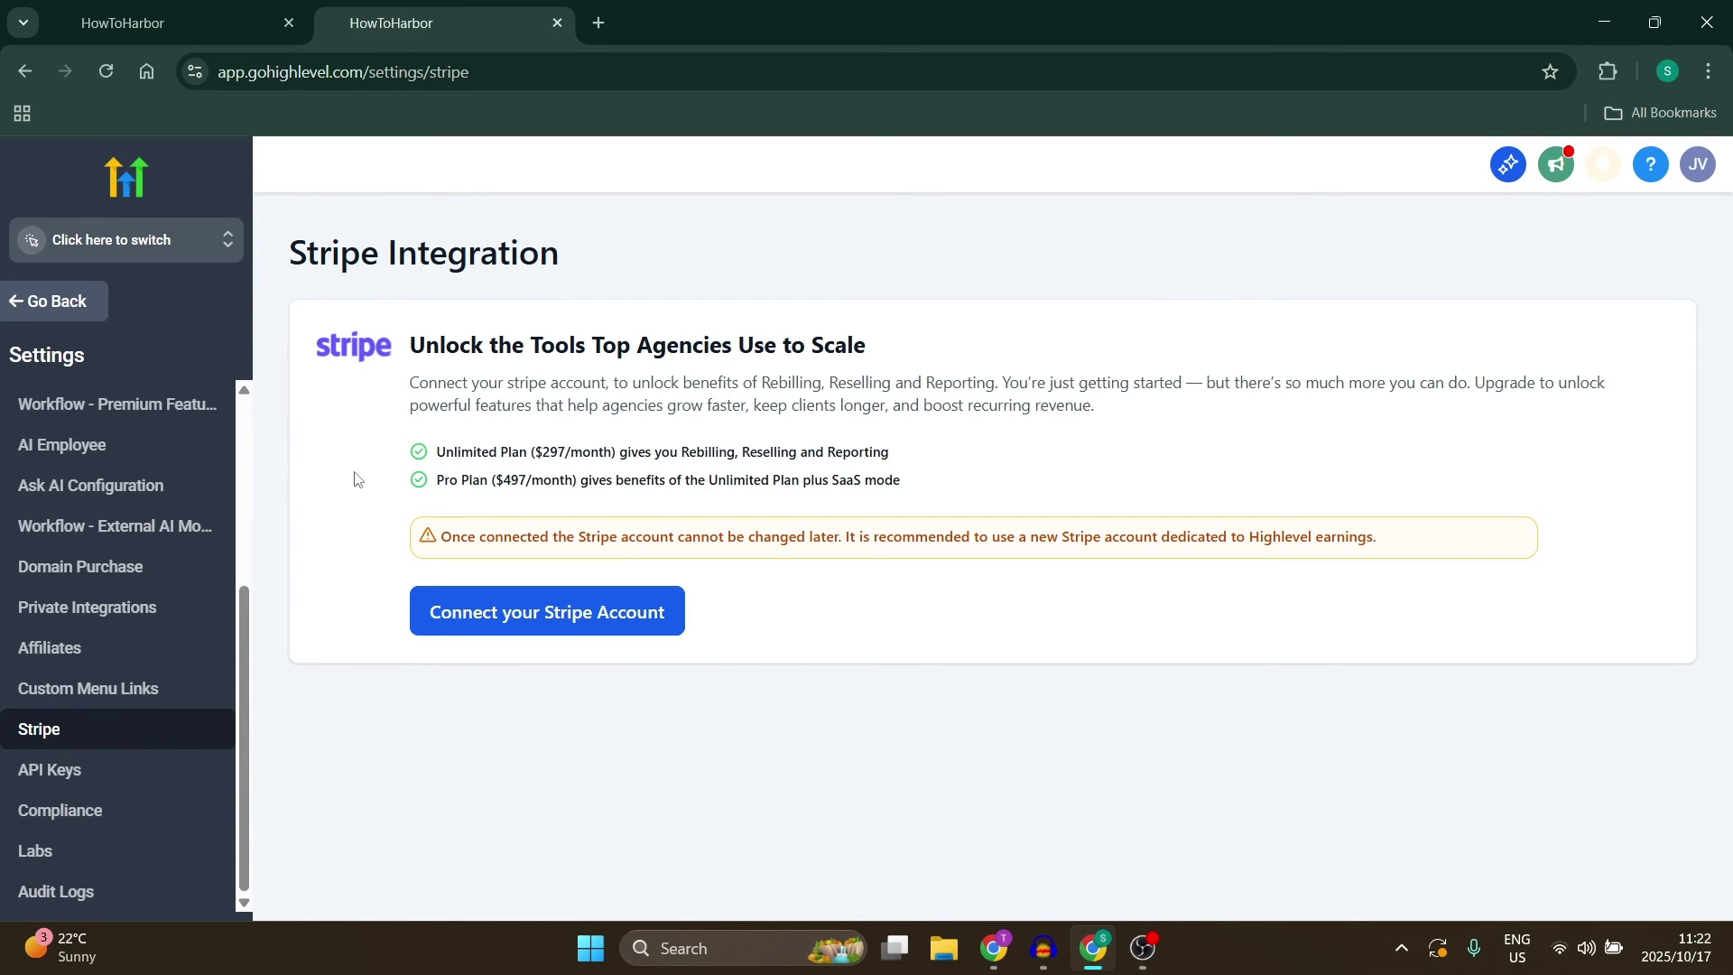
Open the page for connecting a Stripe account through LeadConnector, and return to the HighLevel settings.
click(542, 623)
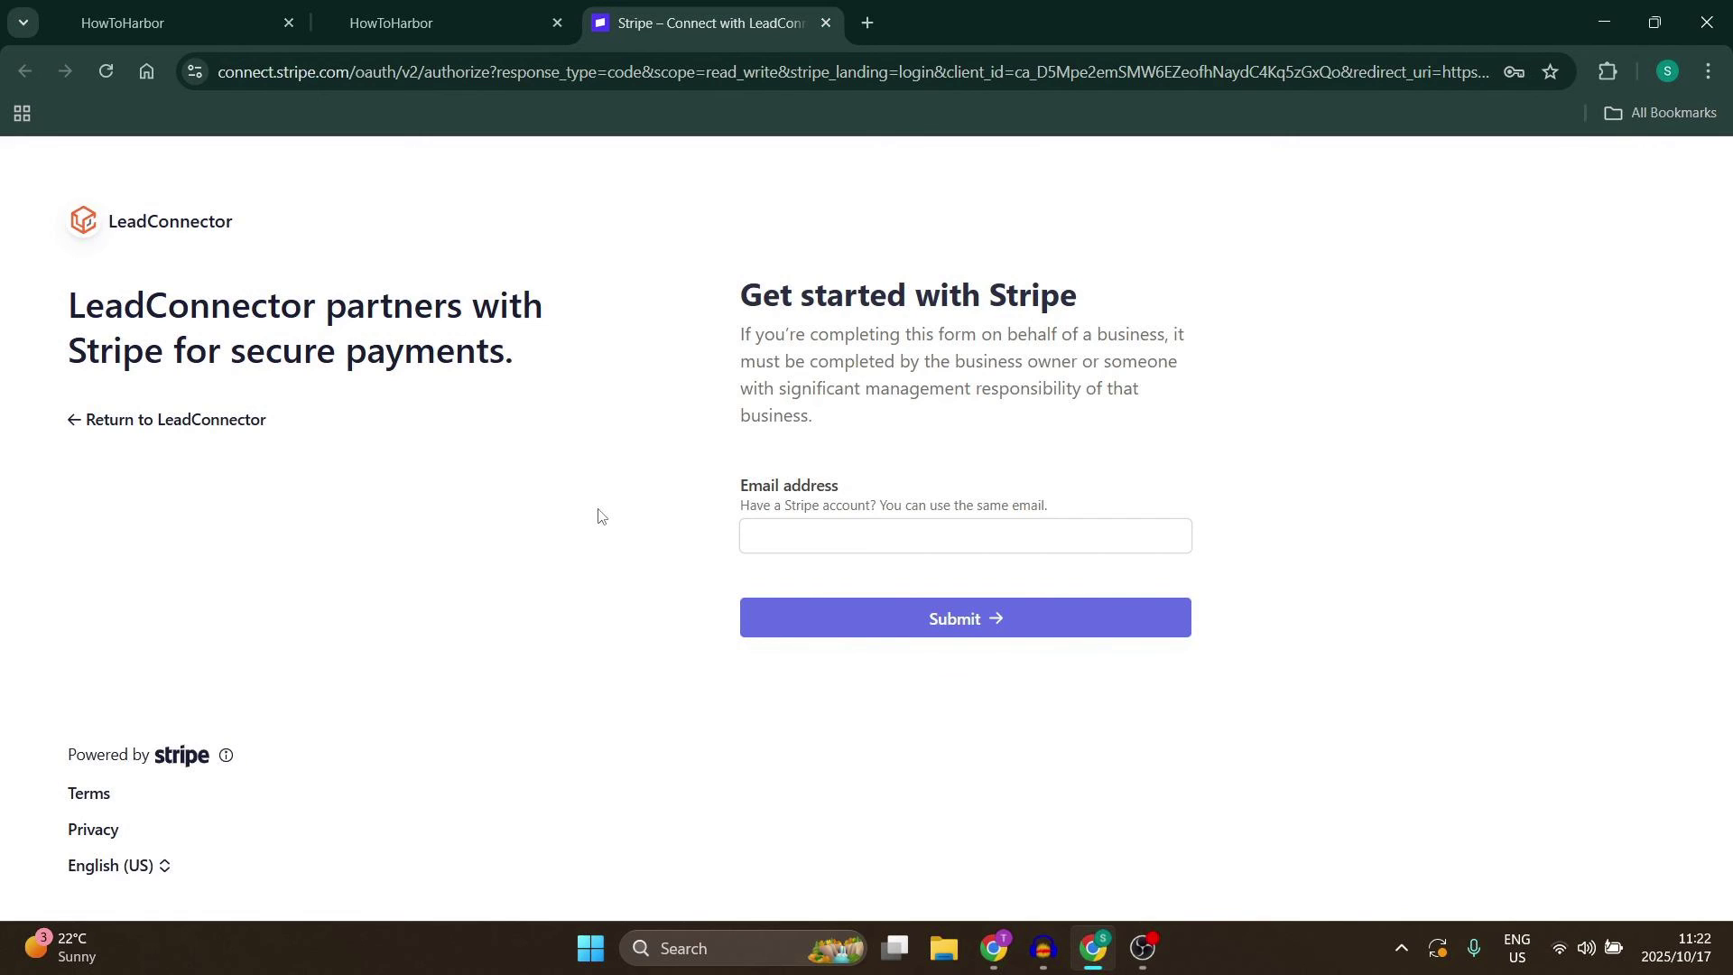
key(ctrl+shift+Tab)
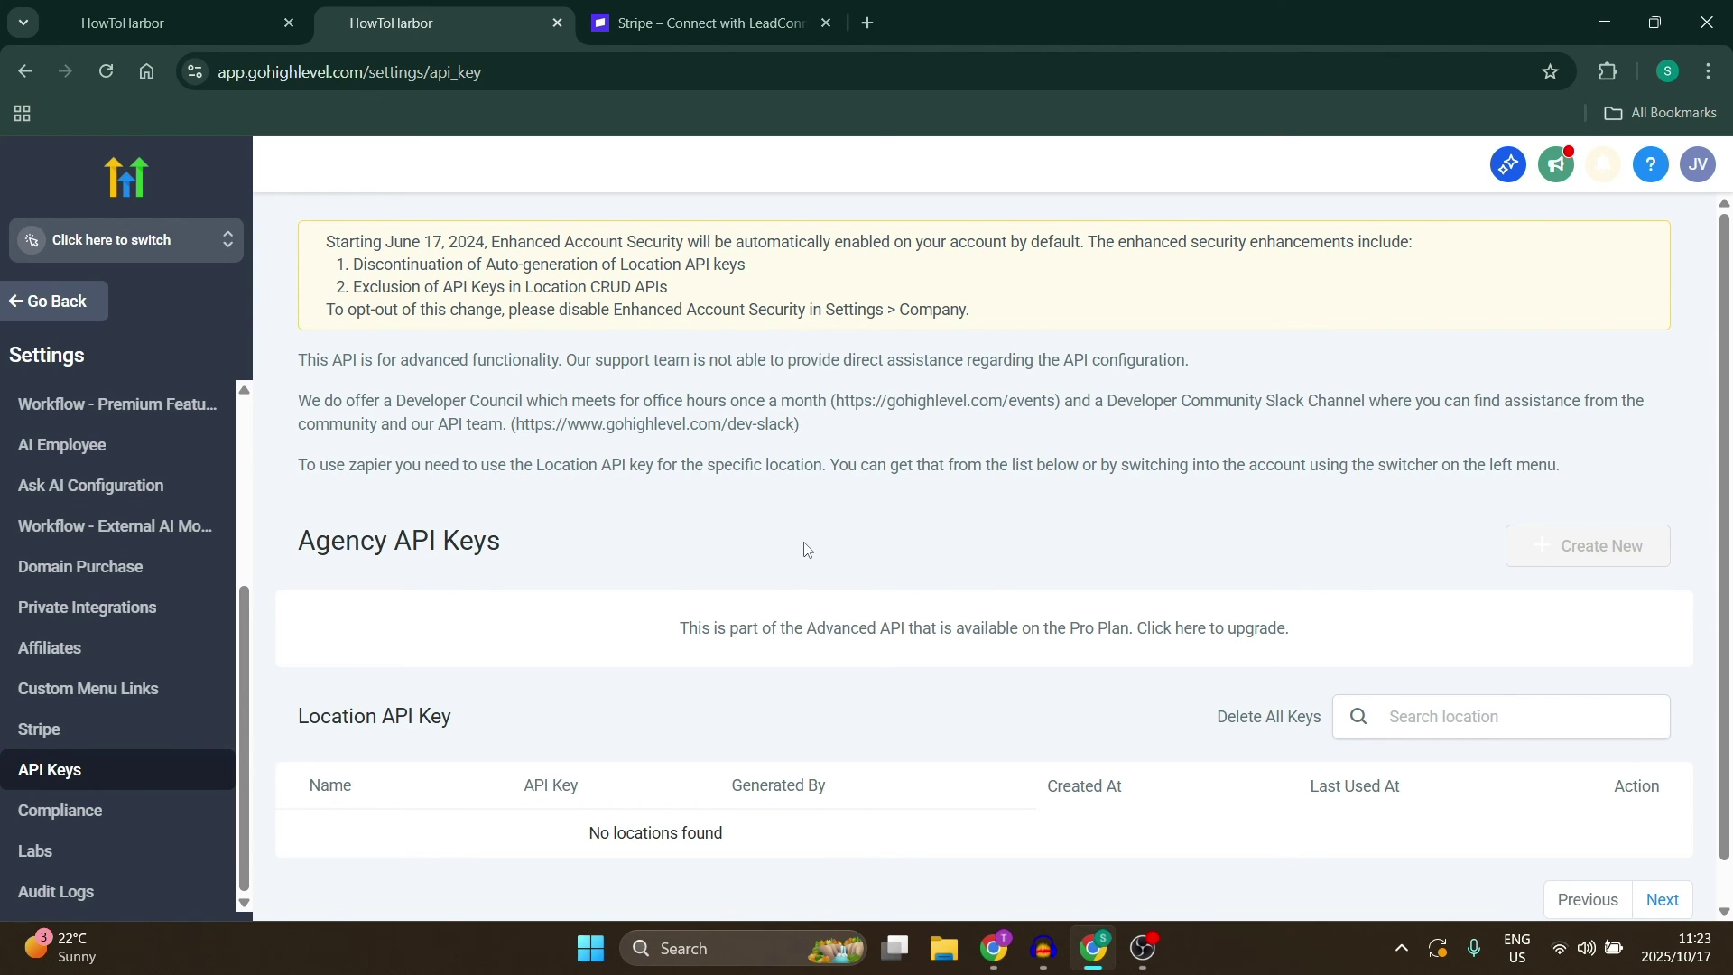
Review the API Keys page with its agency and location key sections, and look back through the settings categories.
scroll(812, 548, down, 1)
scroll(812, 549, up, 1)
scroll(794, 526, down, 1)
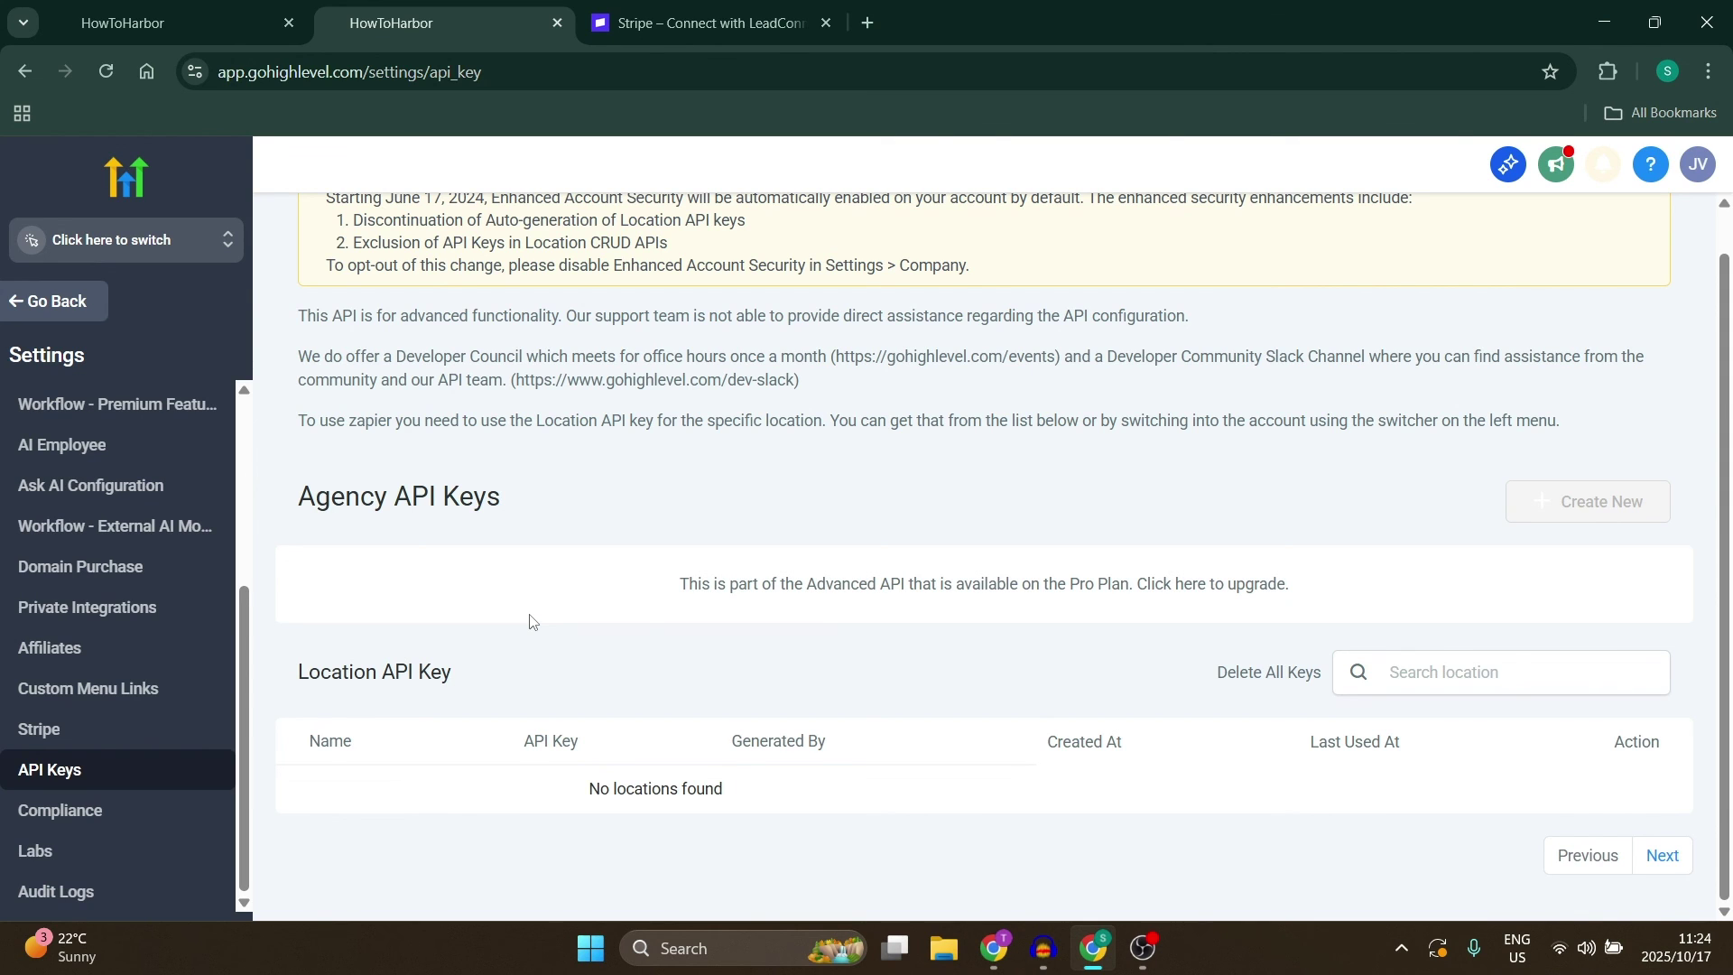
scroll(108, 578, up, 4)
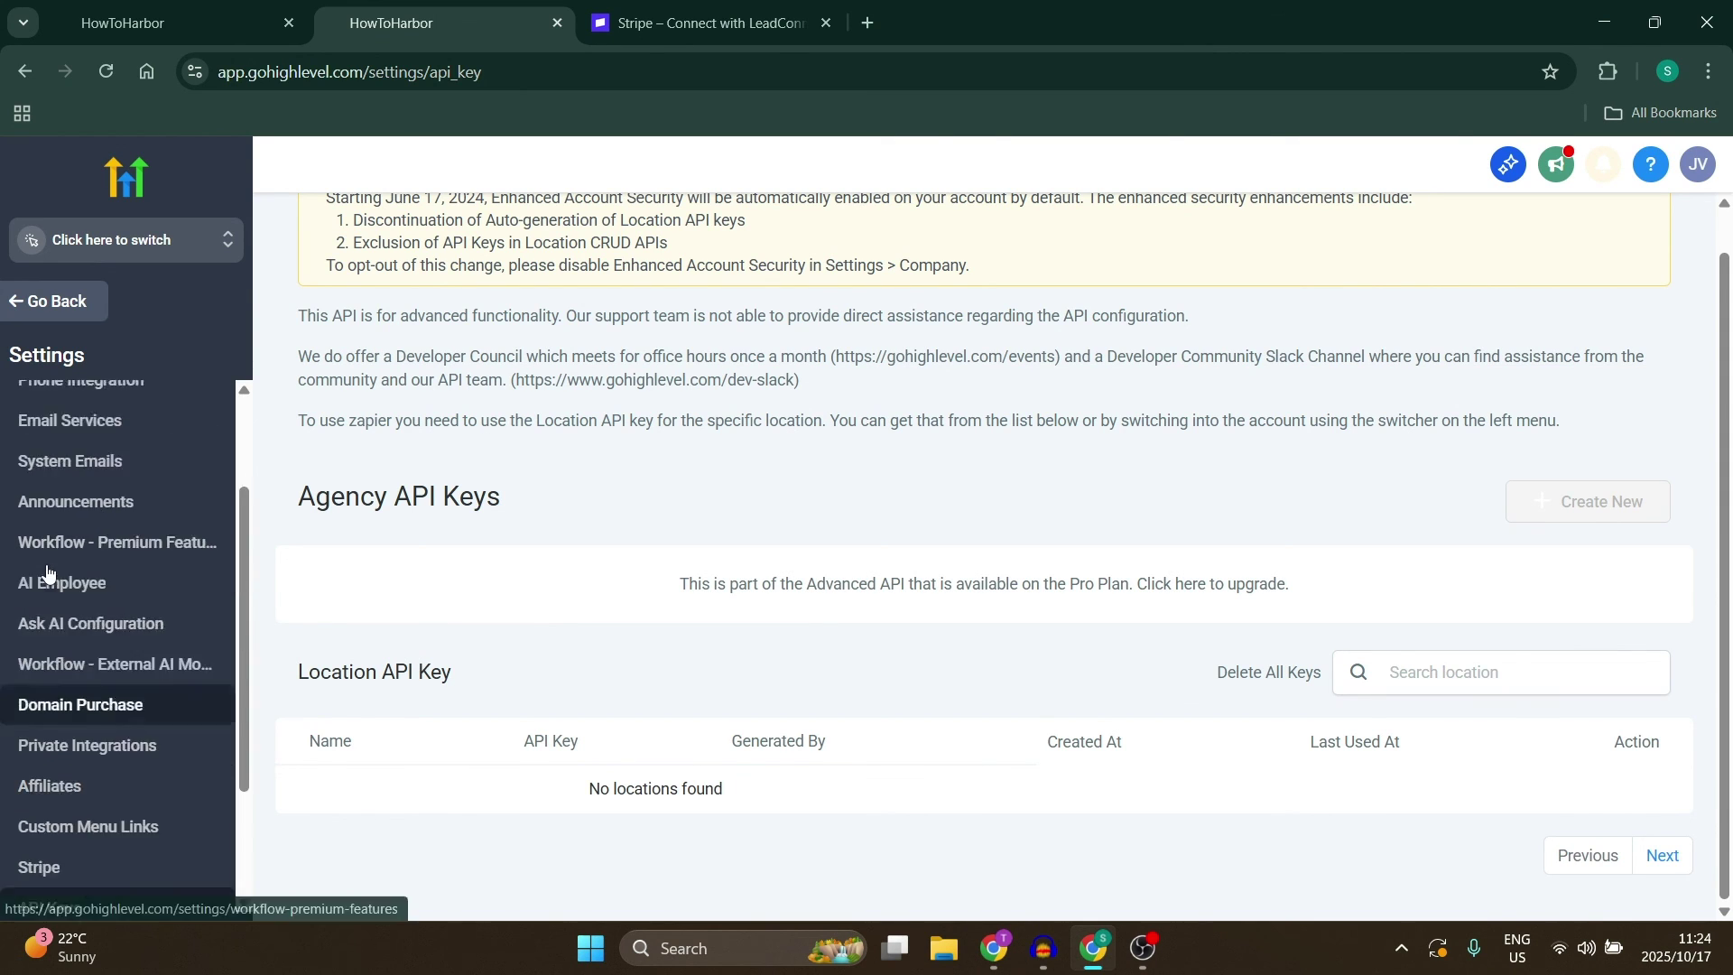